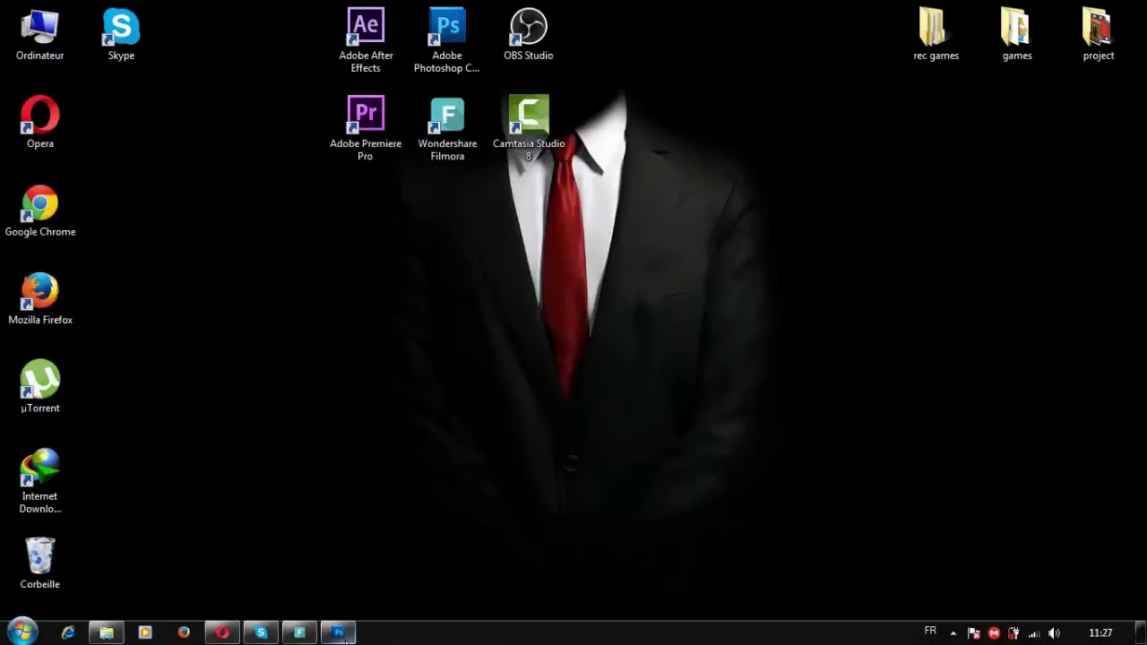
# - Restore the Photoshop window from the taskbar so it fills the screen
pyautogui.click(338, 632)
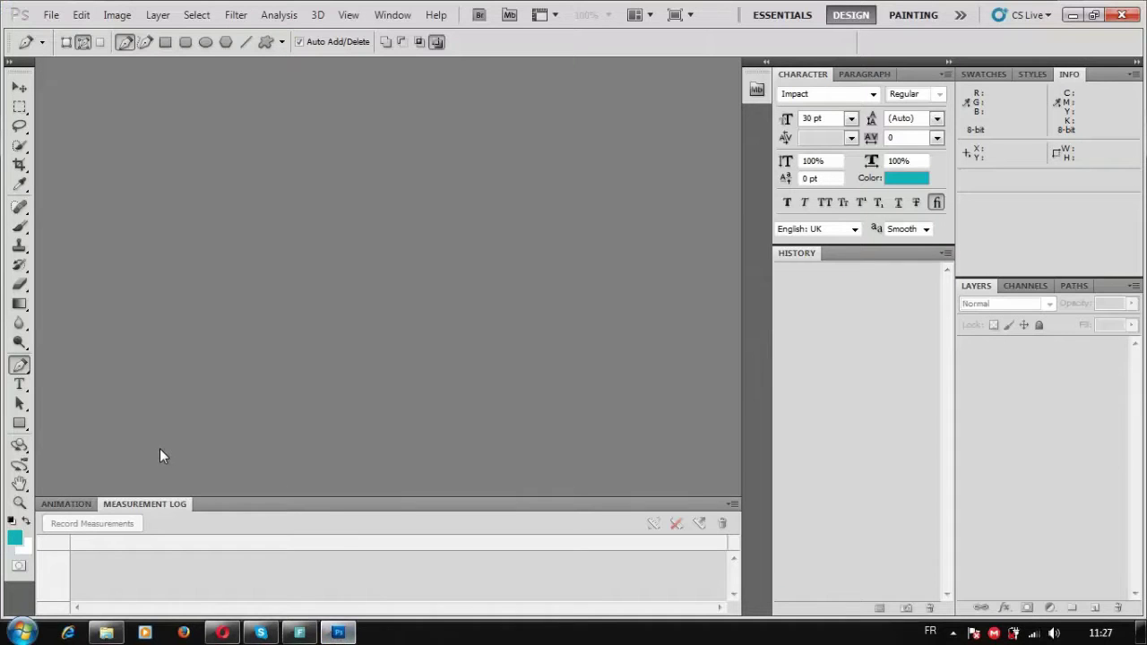
# - Create a white 2120 × 350 px, 72 ppi document named 'yt banner'
pyautogui.click(42, 17)
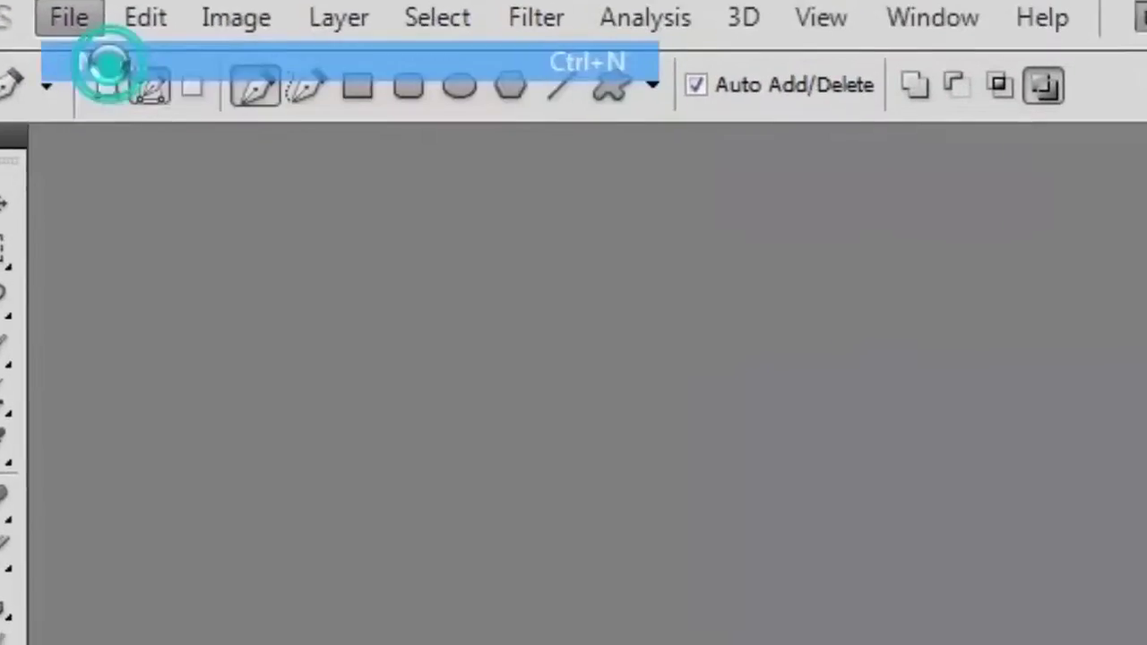
pyautogui.click(106, 64)
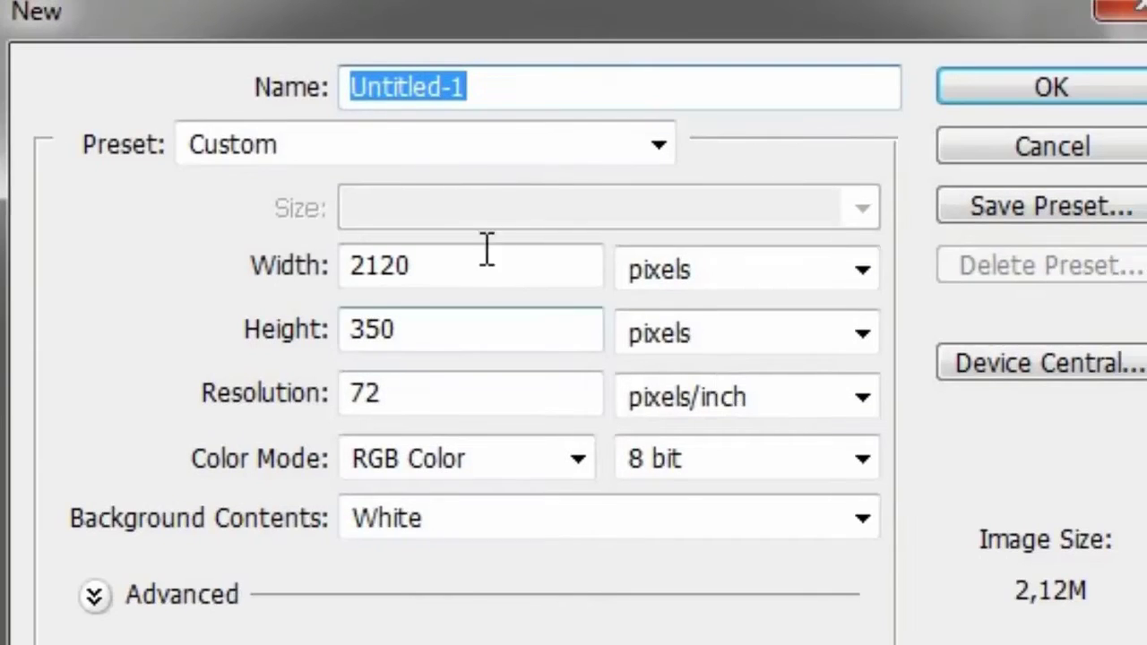
pyautogui.write('yt banner')
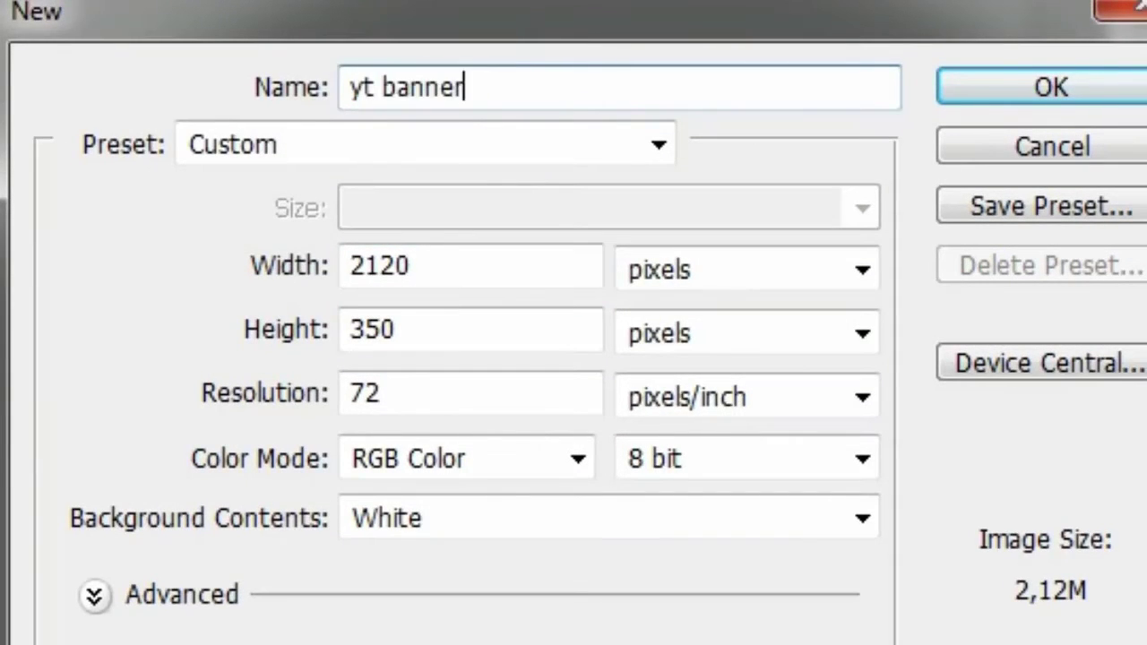
pyautogui.press('Return')
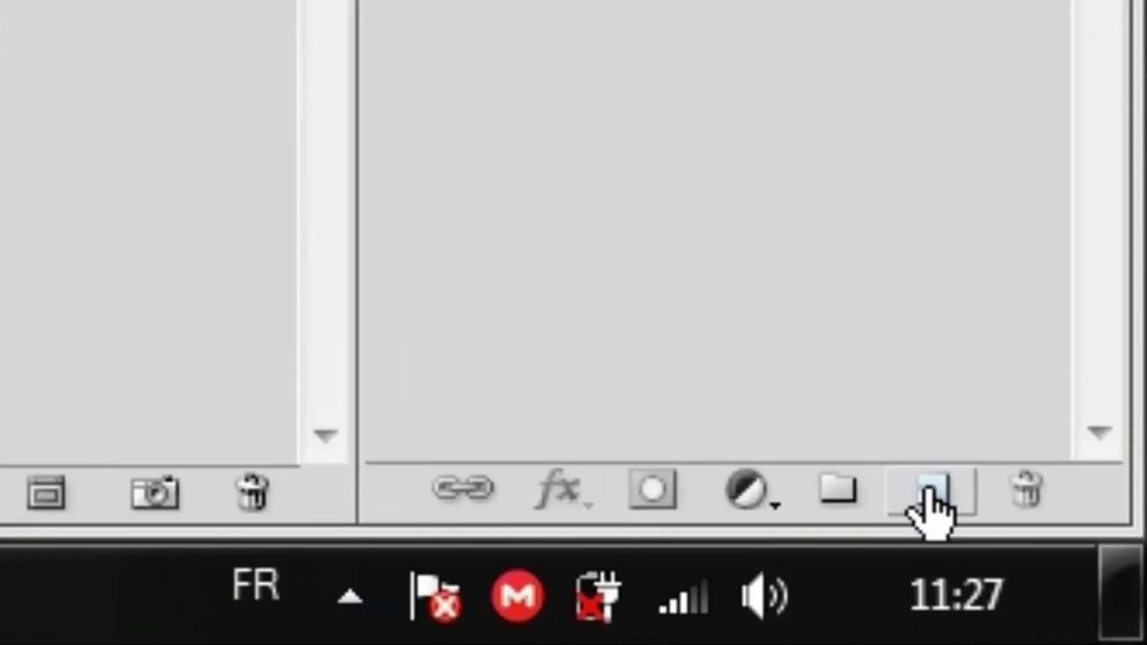
# - Add a new layer named 'lines' above the Background
pyautogui.click(925, 495)
pyautogui.write('liner')
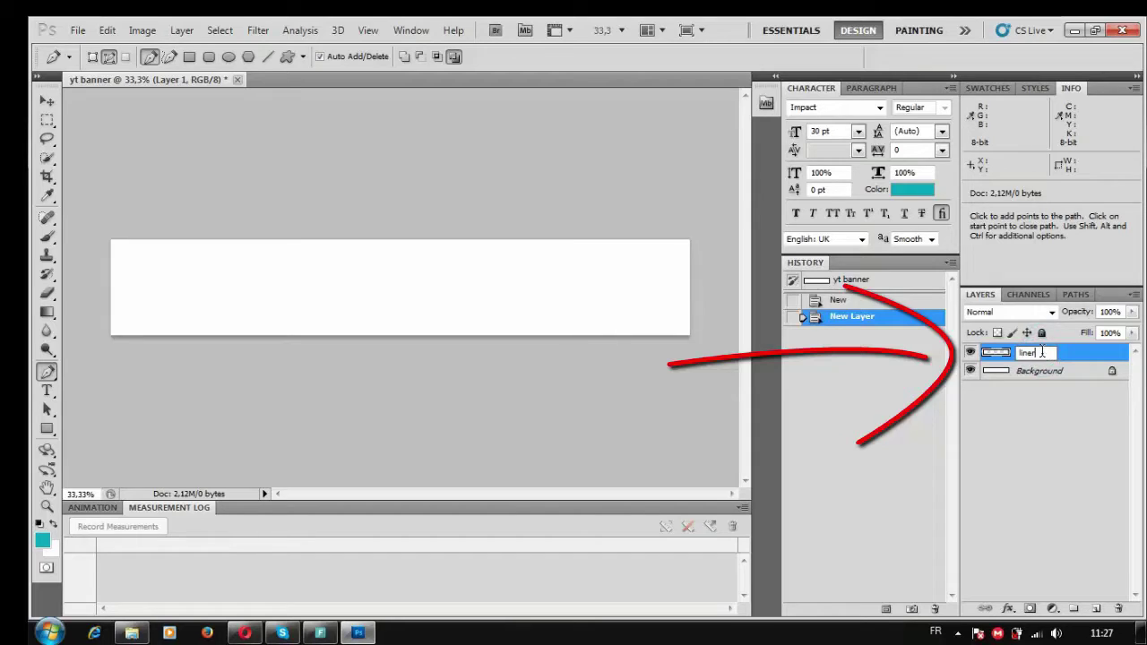
pyautogui.write('s')
pyautogui.press('Return')
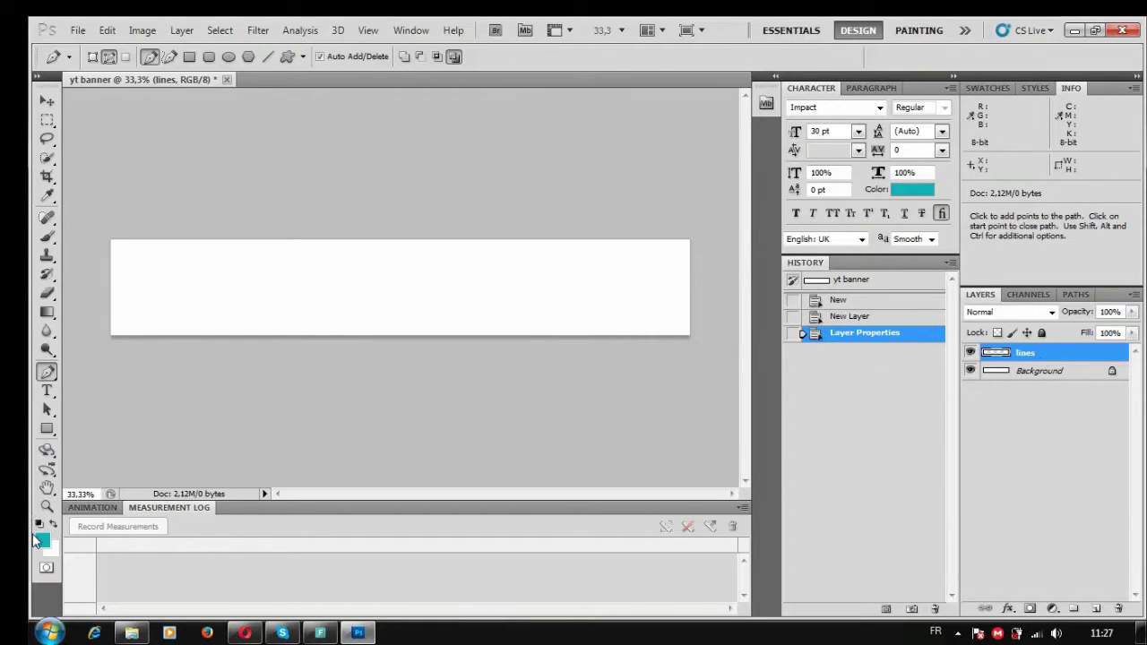
# - Set the foreground colour to a very pale yellow
pyautogui.click(47, 539)
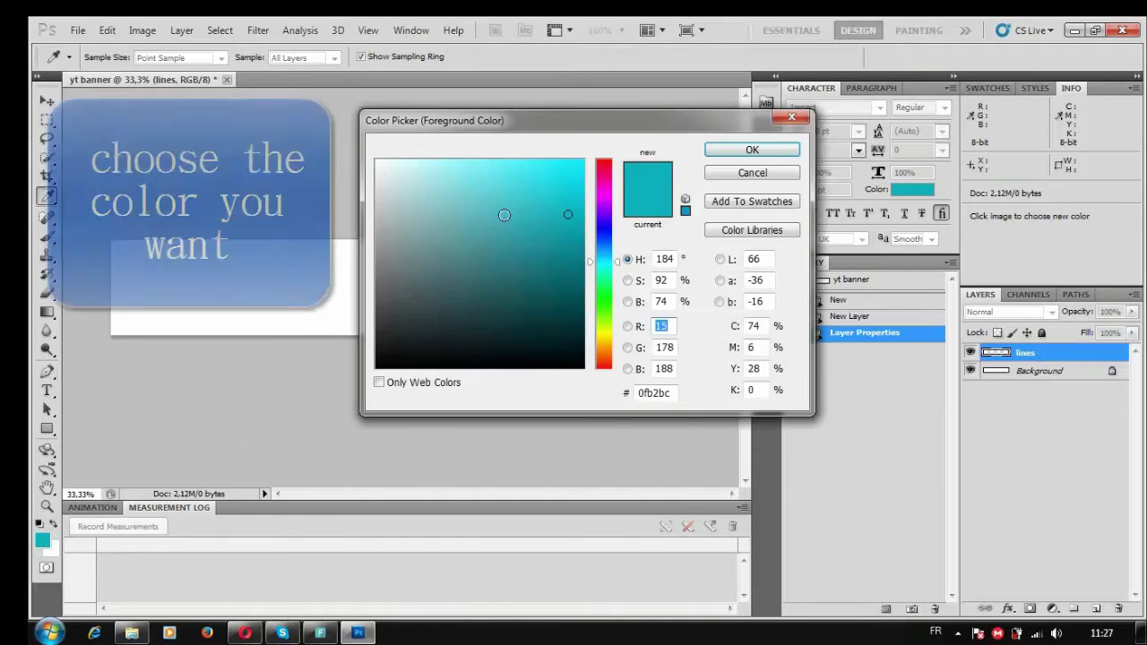
pyautogui.click(385, 256)
pyautogui.moveTo(386, 255); pyautogui.dragTo(526, 200)
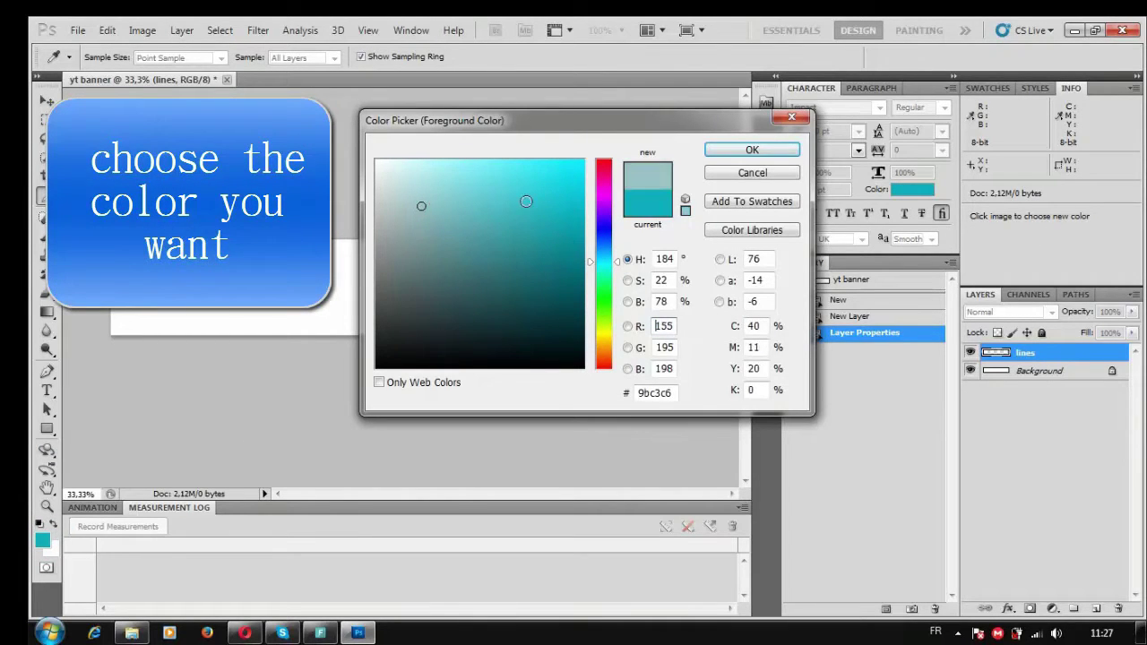
pyautogui.moveTo(447, 195); pyautogui.dragTo(397, 173)
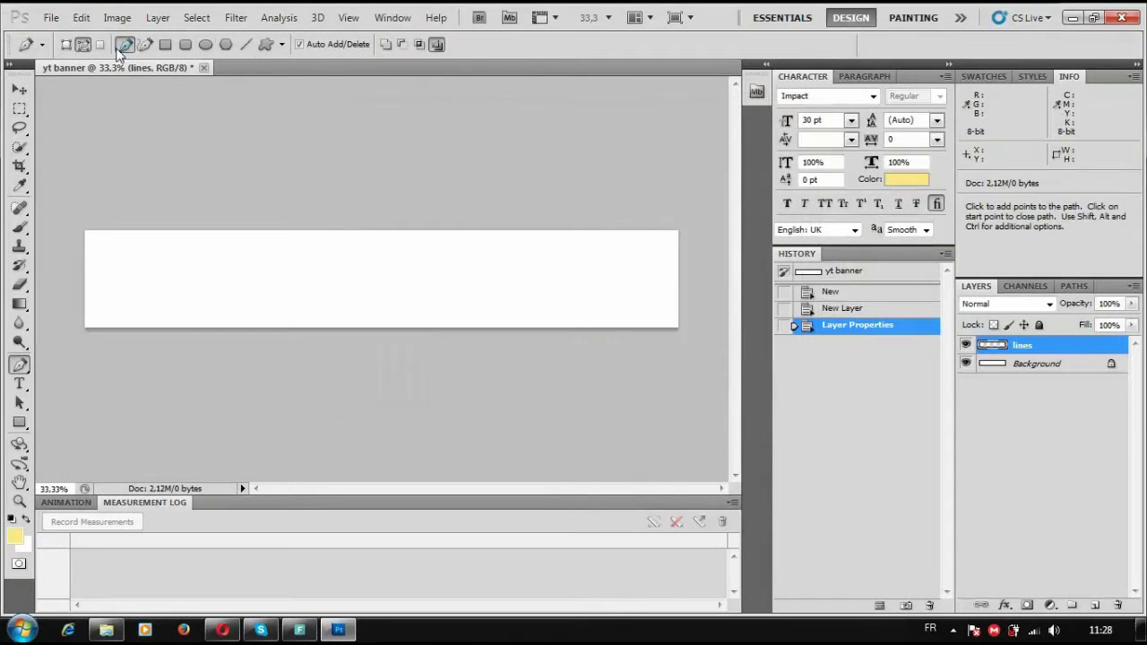
# - Draw a rectangle path at the banner's right end, rotated about −23.7°
pyautogui.click(165, 45)
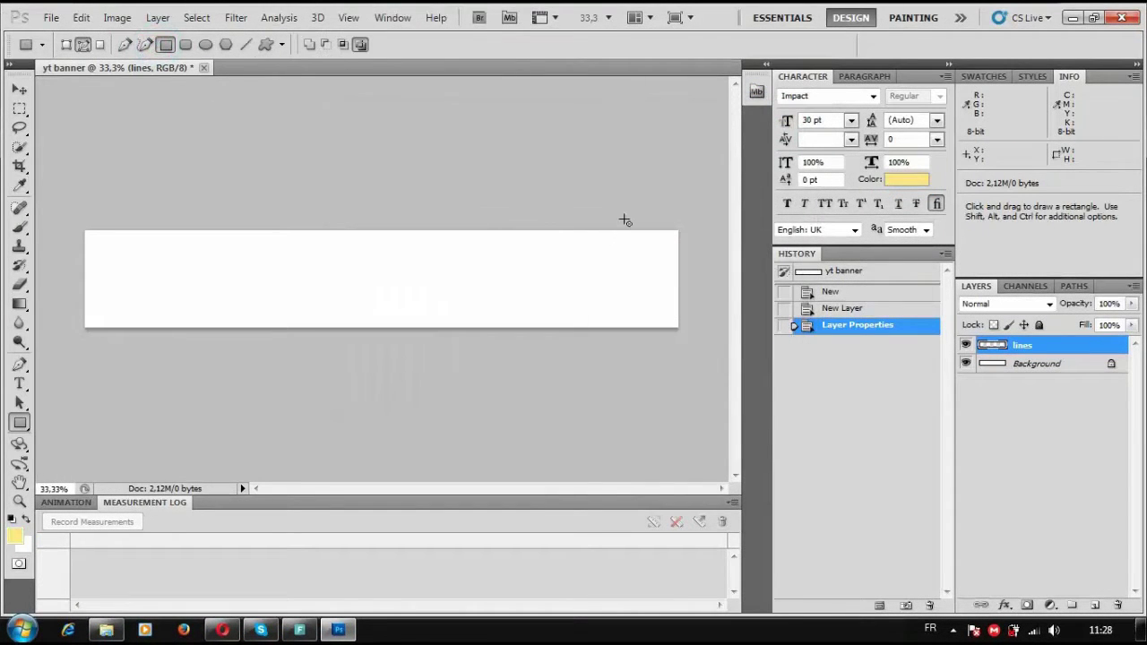
pyautogui.moveTo(631, 199)
pyautogui.mouseDown()
pyautogui.moveTo(518, 207)
pyautogui.moveTo(549, 386)
pyautogui.moveTo(527, 415)
pyautogui.mouseUp()
pyautogui.hotkey('ctrl', 't')
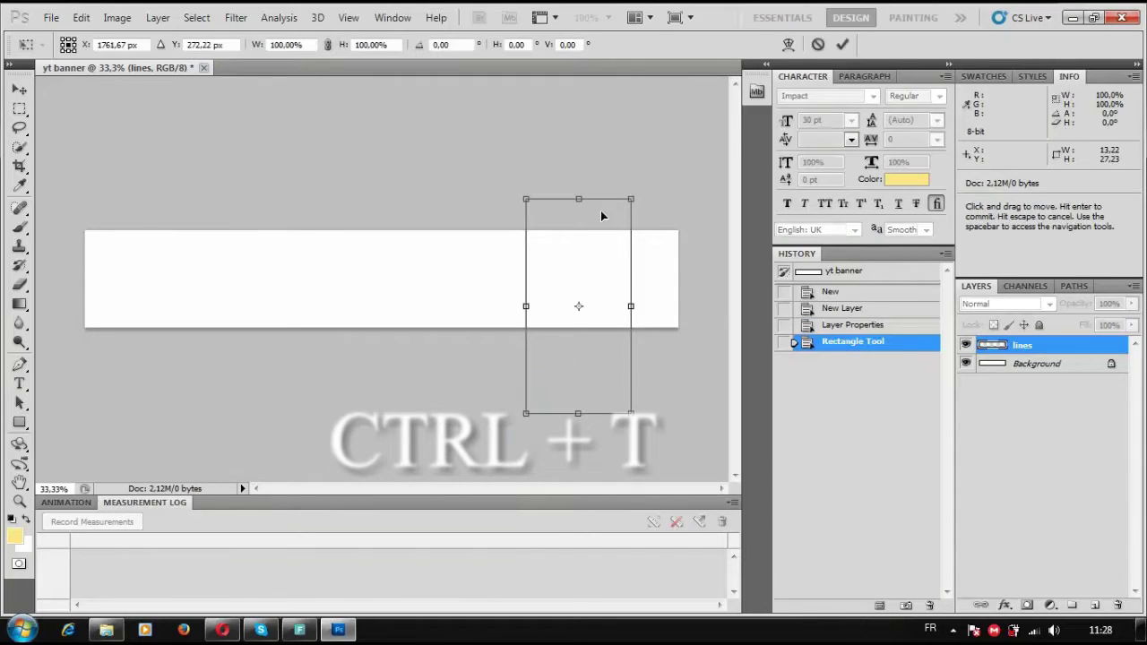
pyautogui.moveTo(598, 256); pyautogui.dragTo(599, 242)
pyautogui.moveTo(664, 149); pyautogui.dragTo(610, 134)
pyautogui.moveTo(575, 283); pyautogui.dragTo(595, 276)
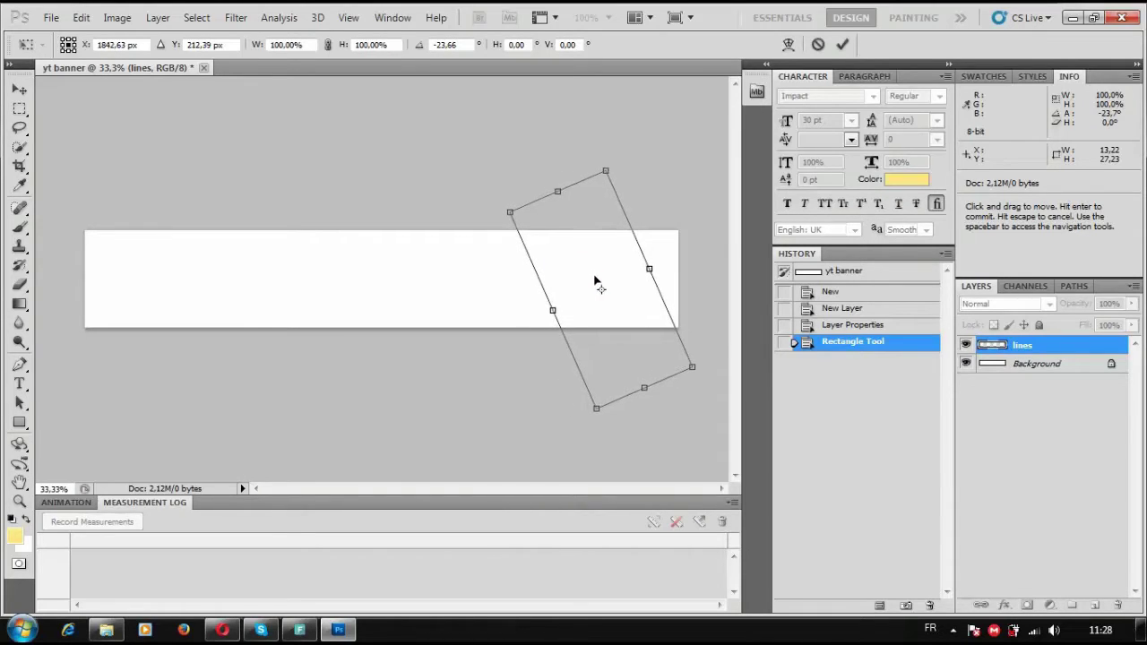
pyautogui.moveTo(595, 276)
pyautogui.mouseDown()
pyautogui.moveTo(615, 290)
pyautogui.moveTo(597, 297)
pyautogui.moveTo(601, 282)
pyautogui.mouseUp()
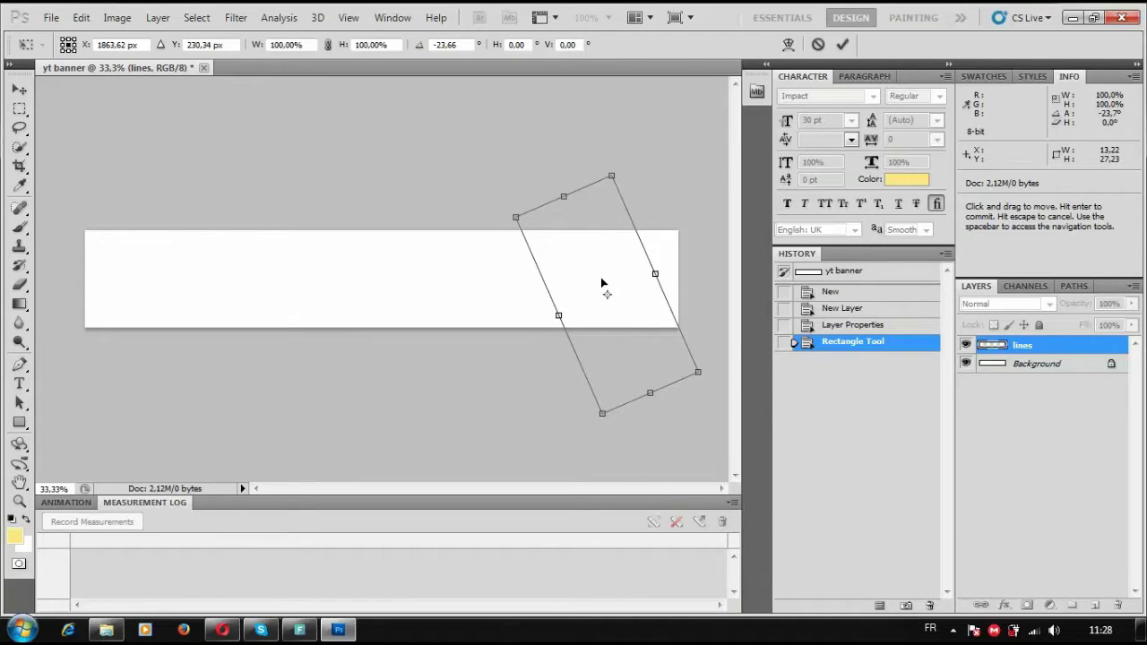
pyautogui.press('Return')
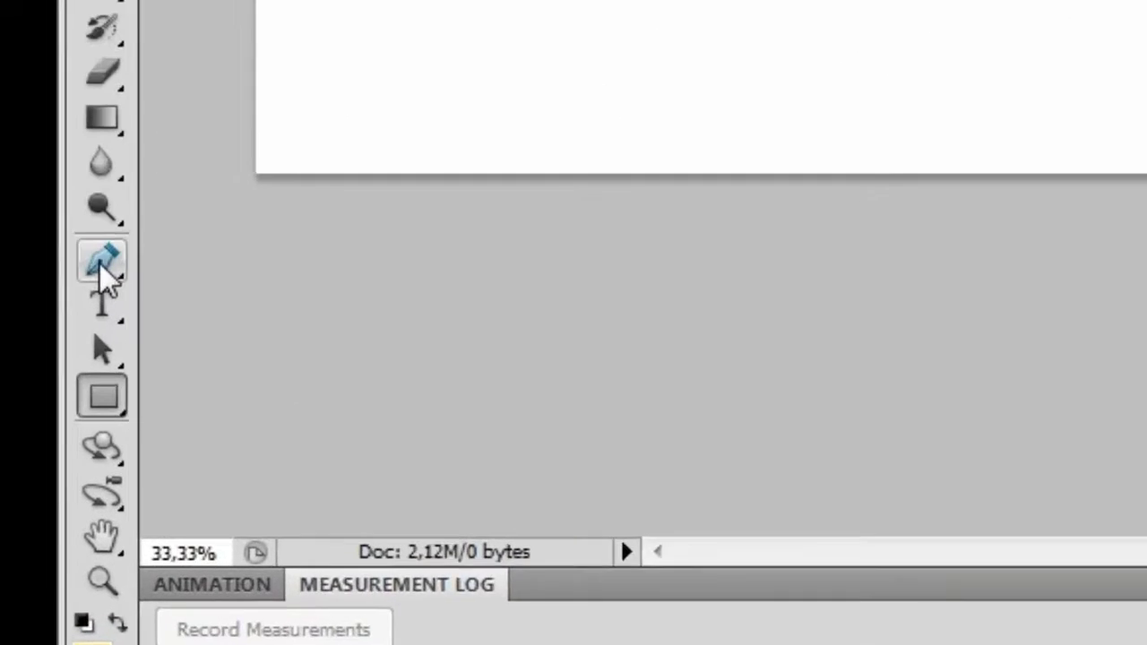
# - Draw a zigzag pen path alternating above and below the banner
pyautogui.click(19, 364)
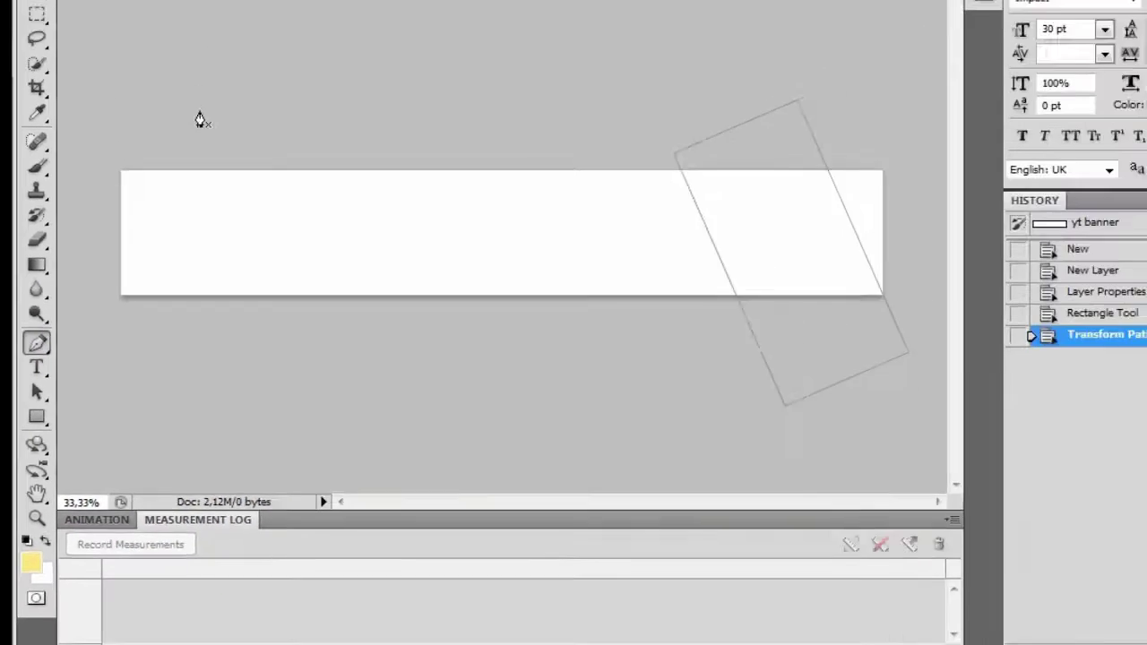
pyautogui.click(146, 184)
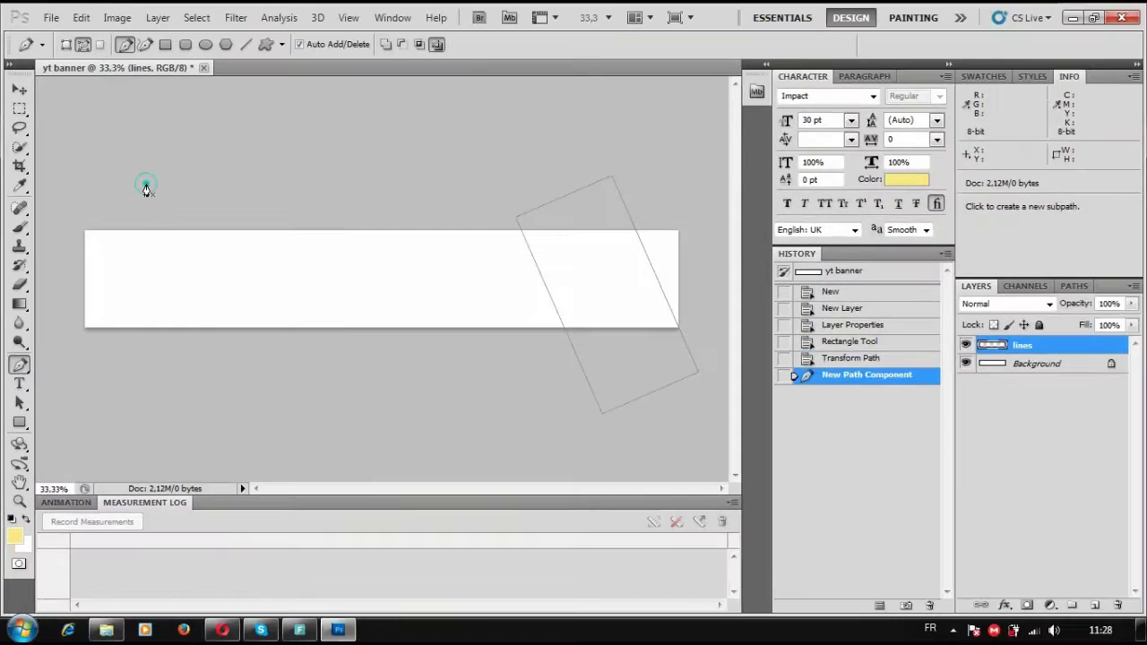
pyautogui.click(256, 413)
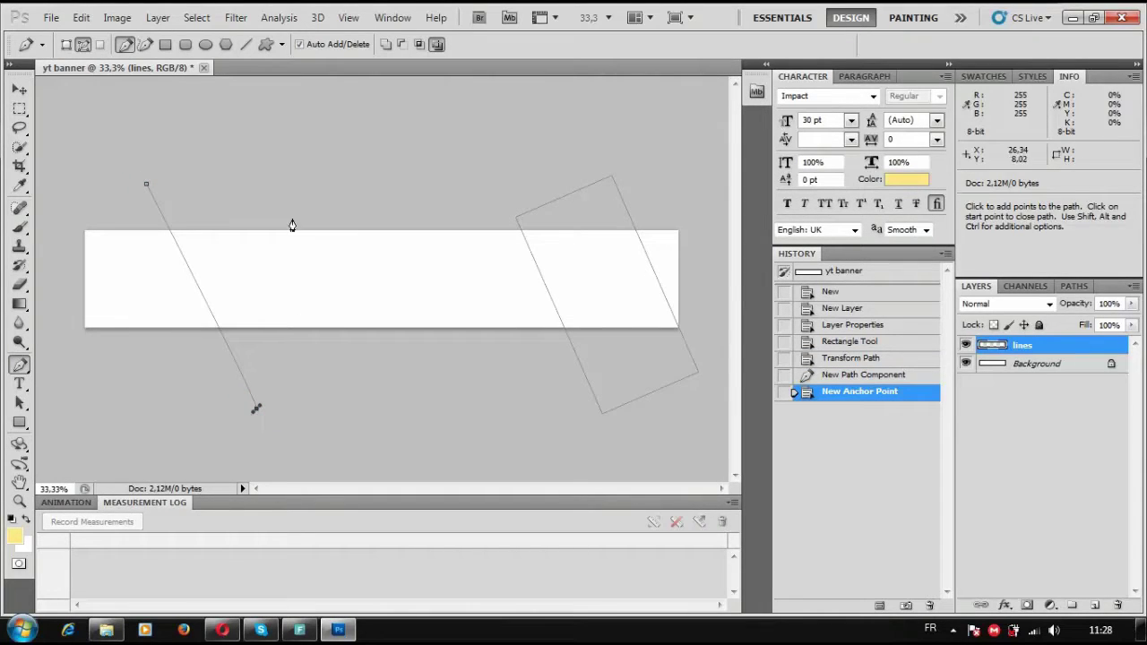
pyautogui.click(302, 194)
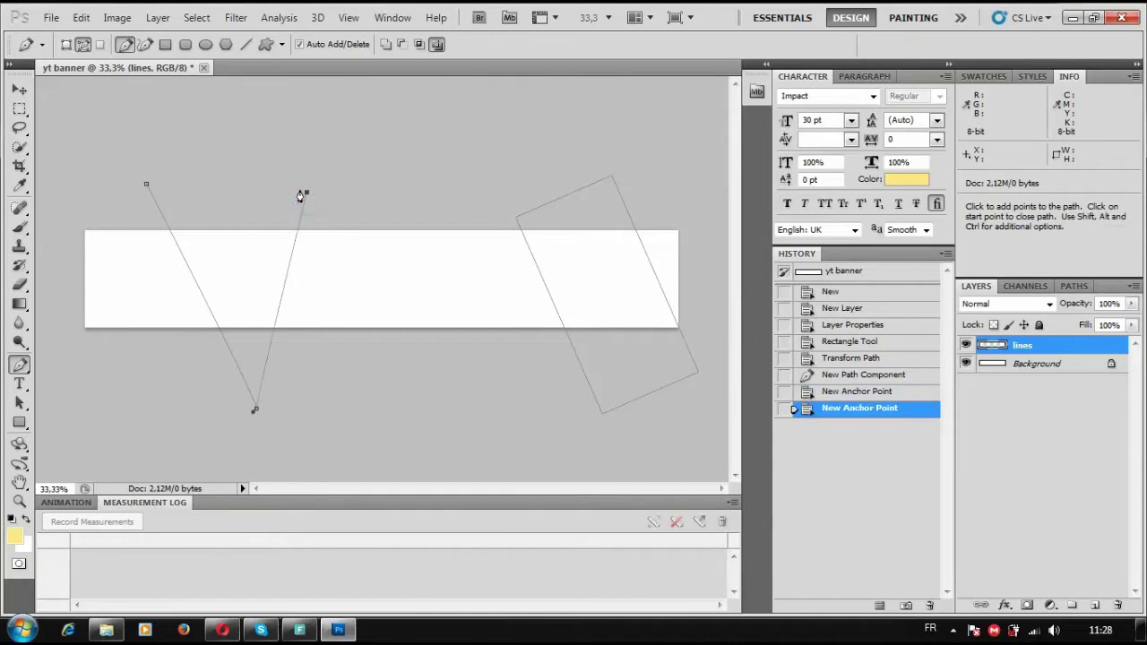
pyautogui.click(420, 415)
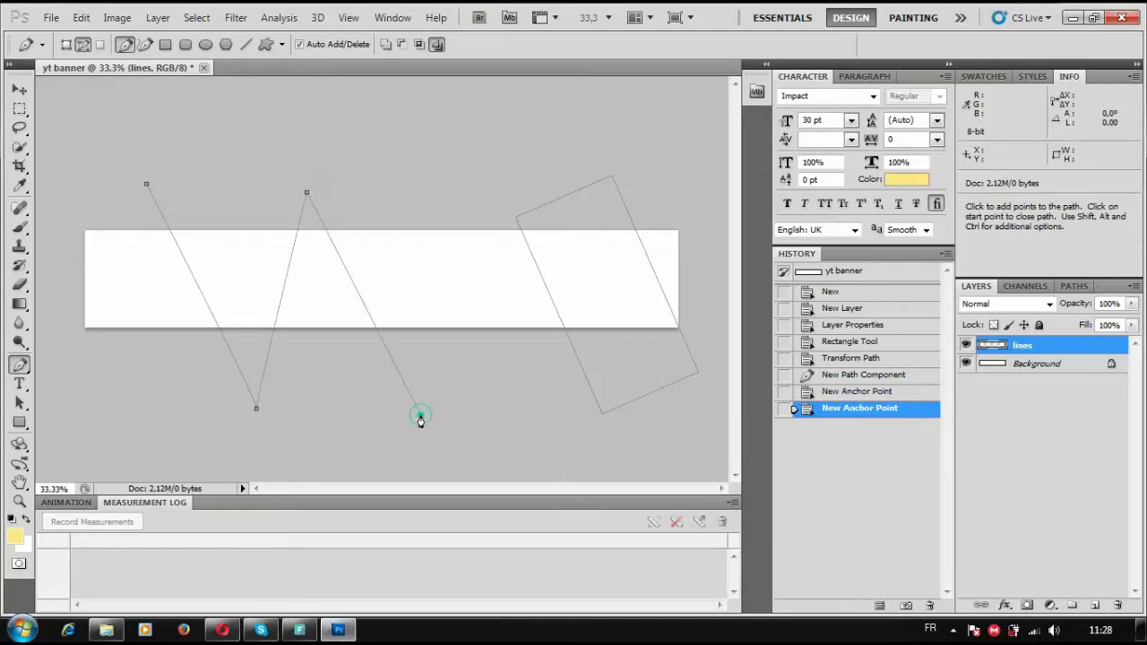
pyautogui.click(554, 141)
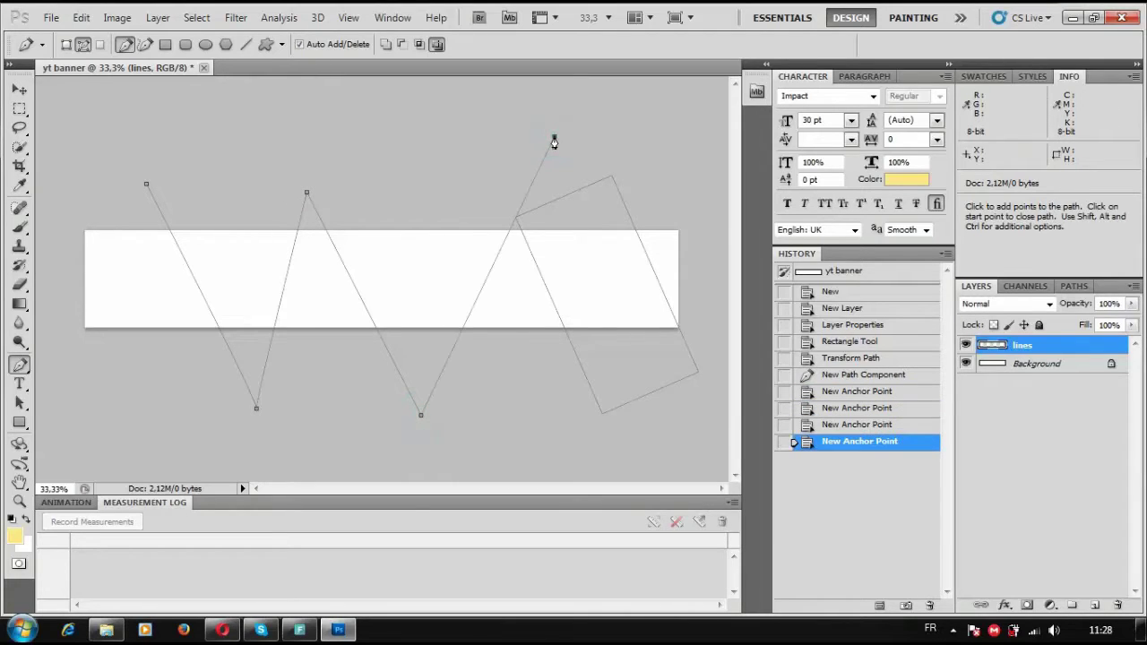
# - Stroke the zigzag path with the pale yellow brush
pyautogui.rightClick(452, 301)
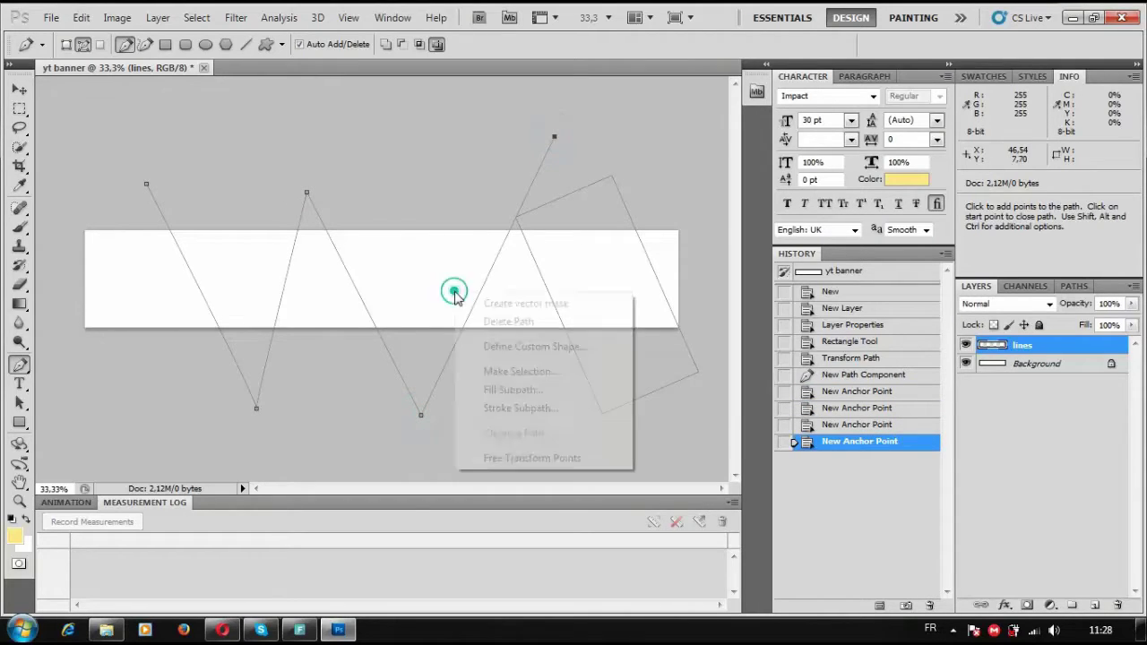
pyautogui.click(490, 413)
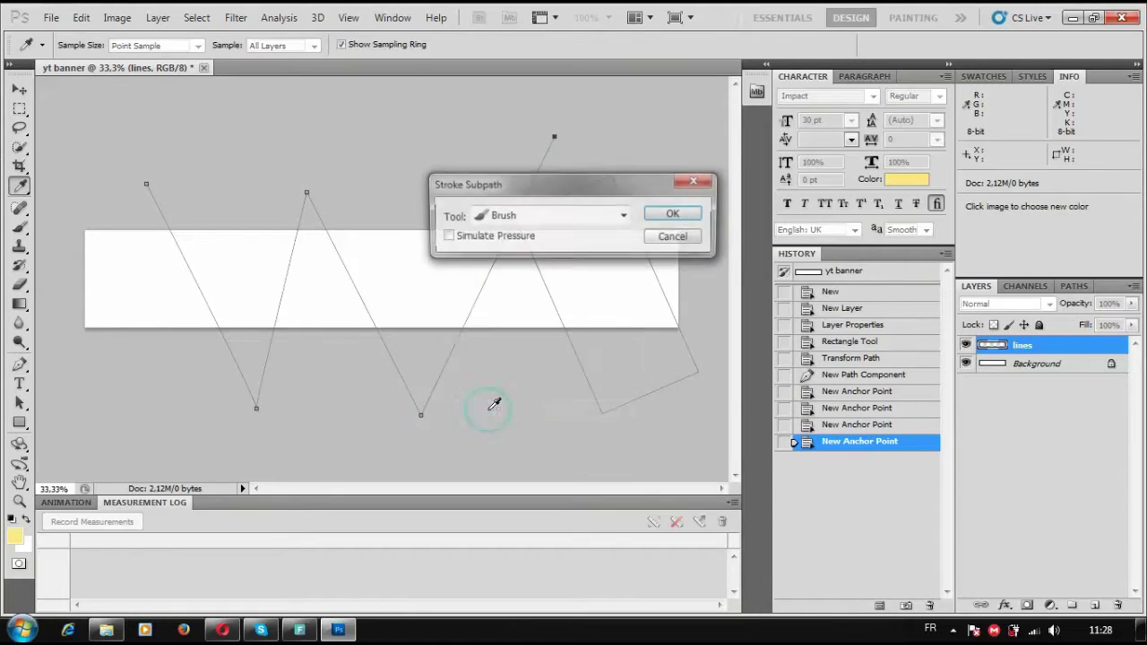
pyautogui.click(673, 217)
pyautogui.click(621, 193)
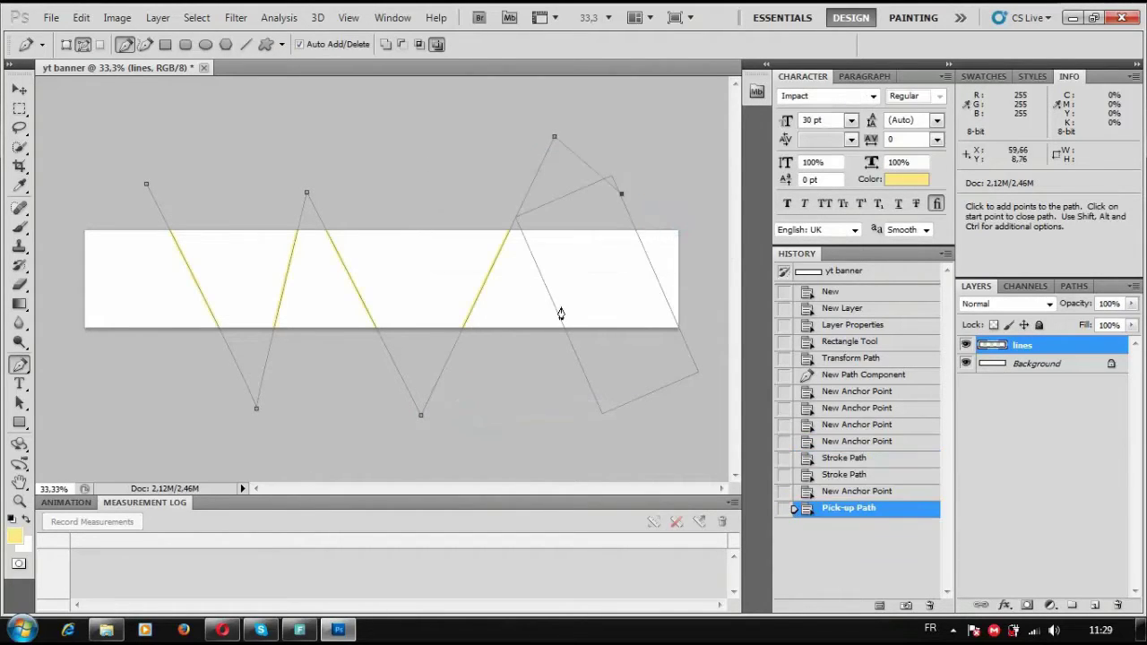
# - Stroke the rotated rectangle path in yellow and delete the guide path
pyautogui.click(164, 45)
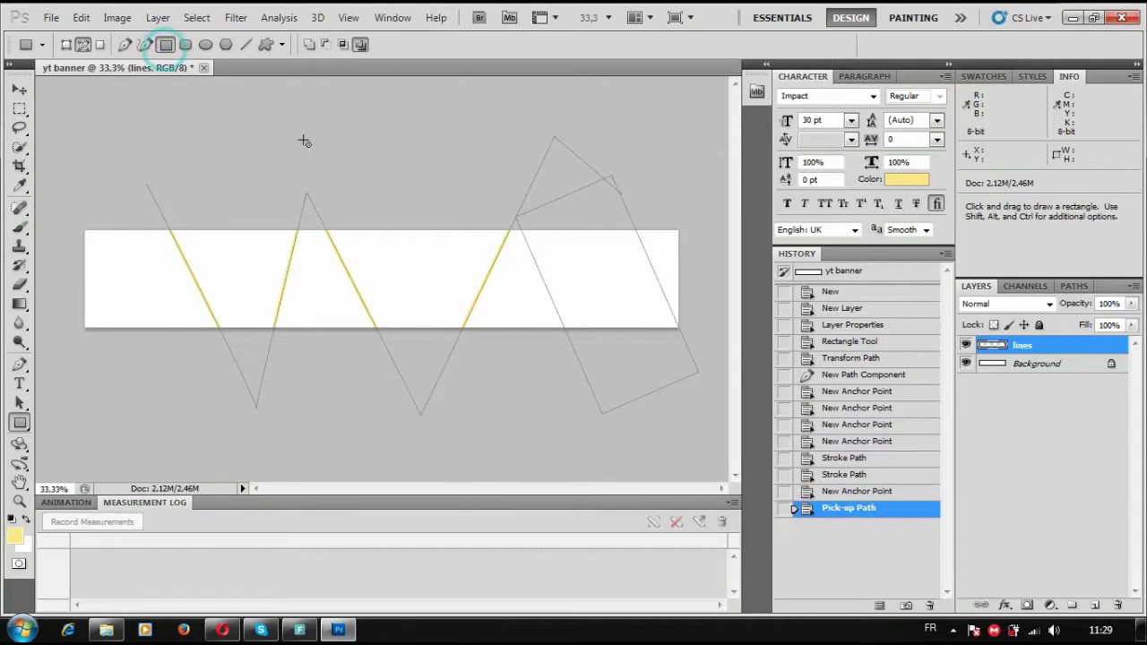
pyautogui.rightClick(589, 266)
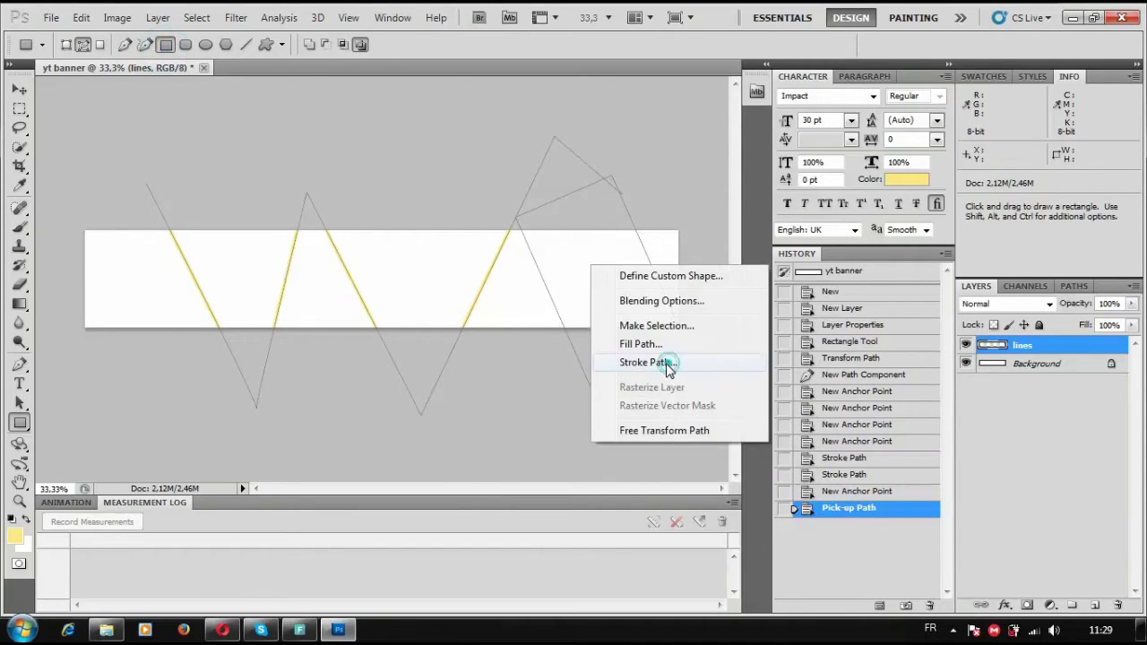
pyautogui.click(661, 362)
pyautogui.click(674, 215)
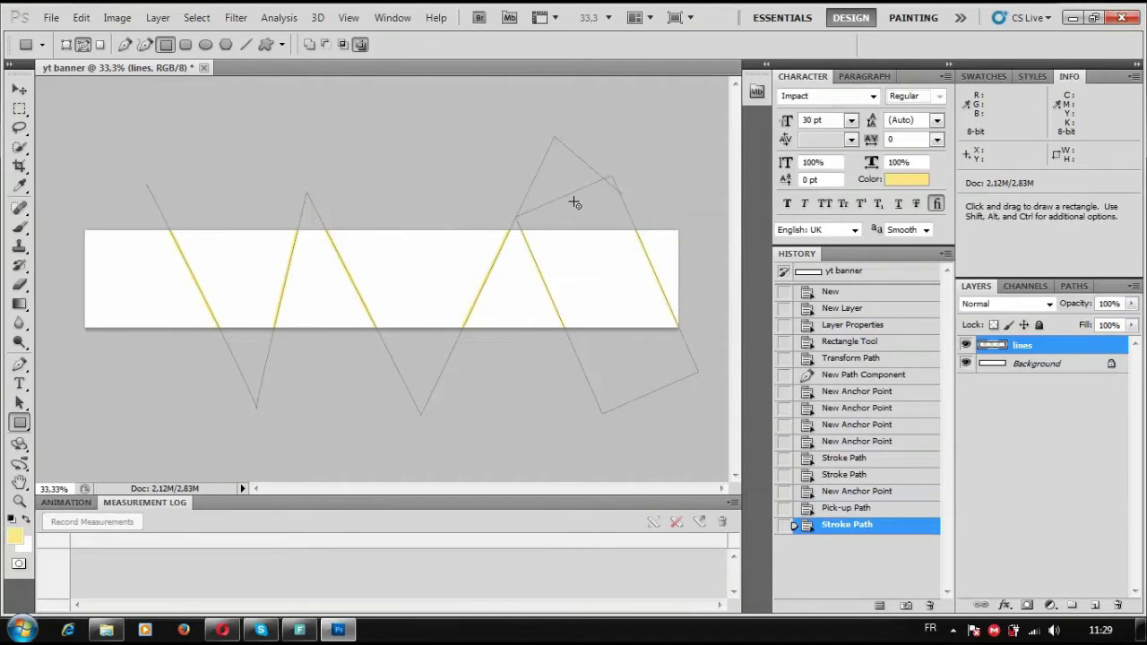
pyautogui.press('Delete')
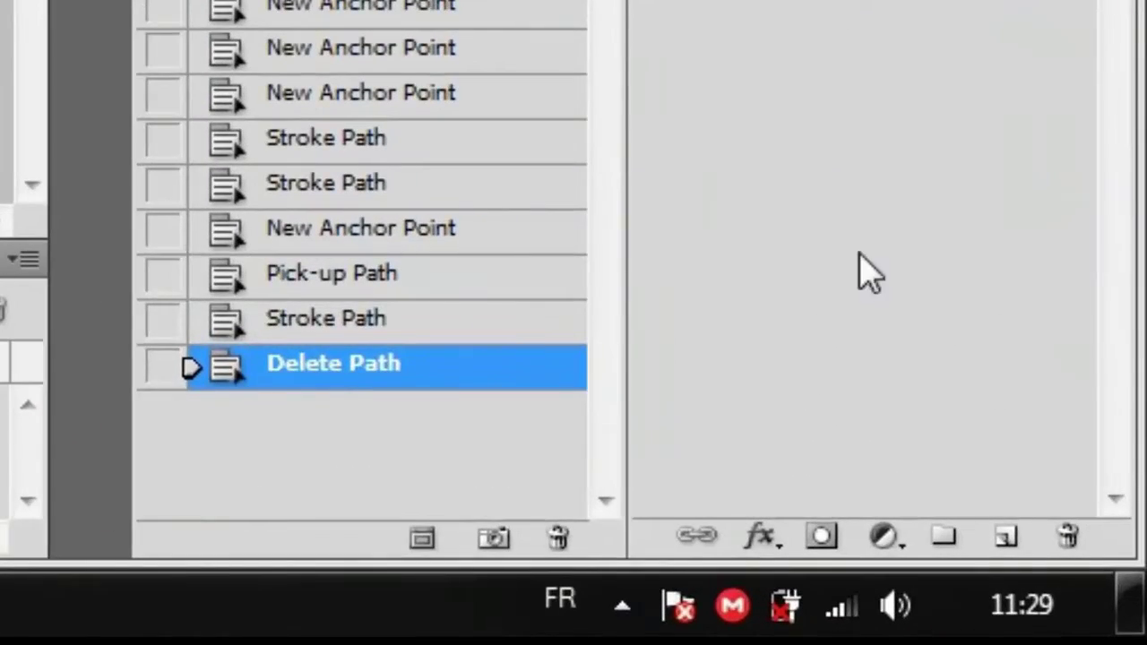
# - Add a new layer and move it below the lines layer
pyautogui.click(1006, 535)
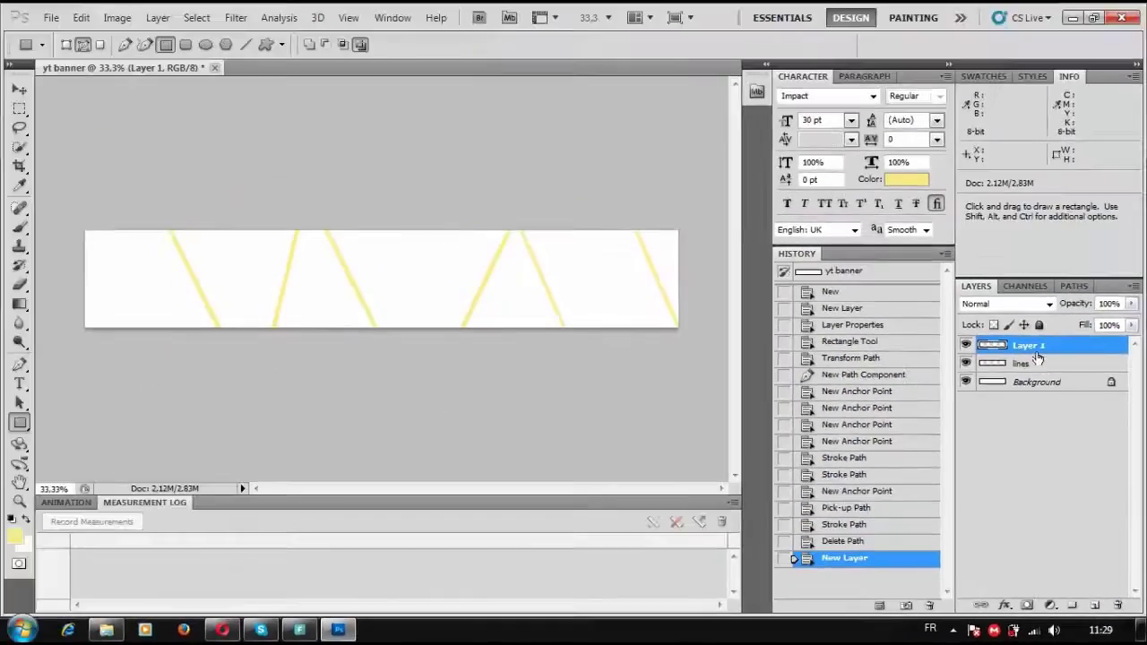
pyautogui.click(582, 305)
pyautogui.moveTo(558, 372); pyautogui.dragTo(558, 478)
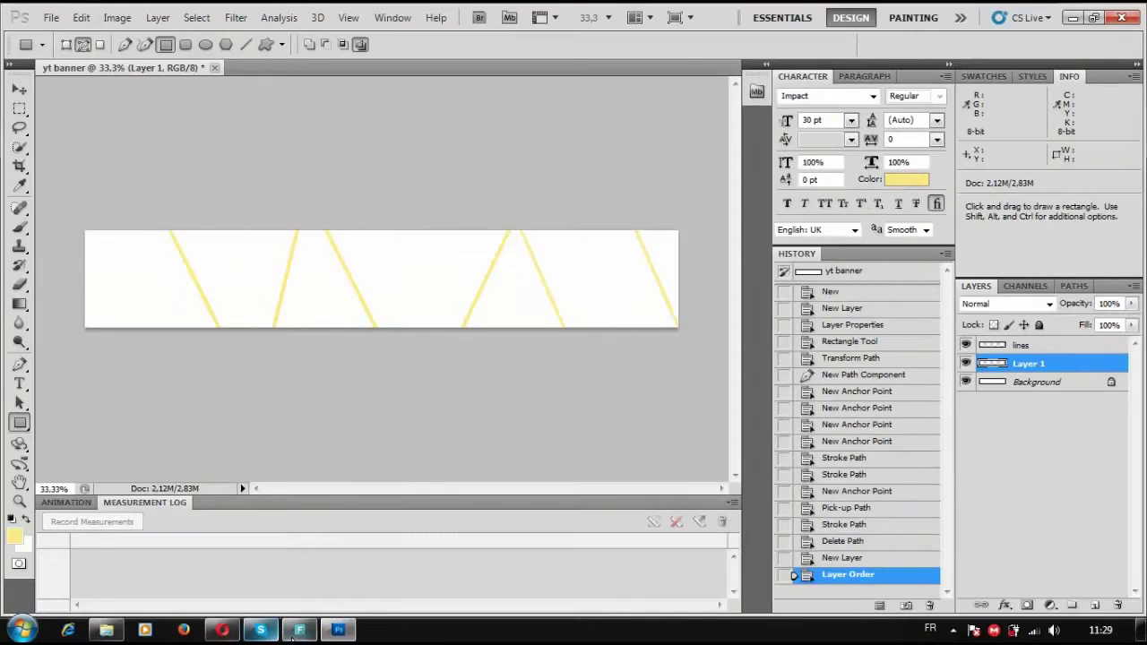
# - Drag 2560x1440.png from the project folder onto the banner
pyautogui.click(1093, 18)
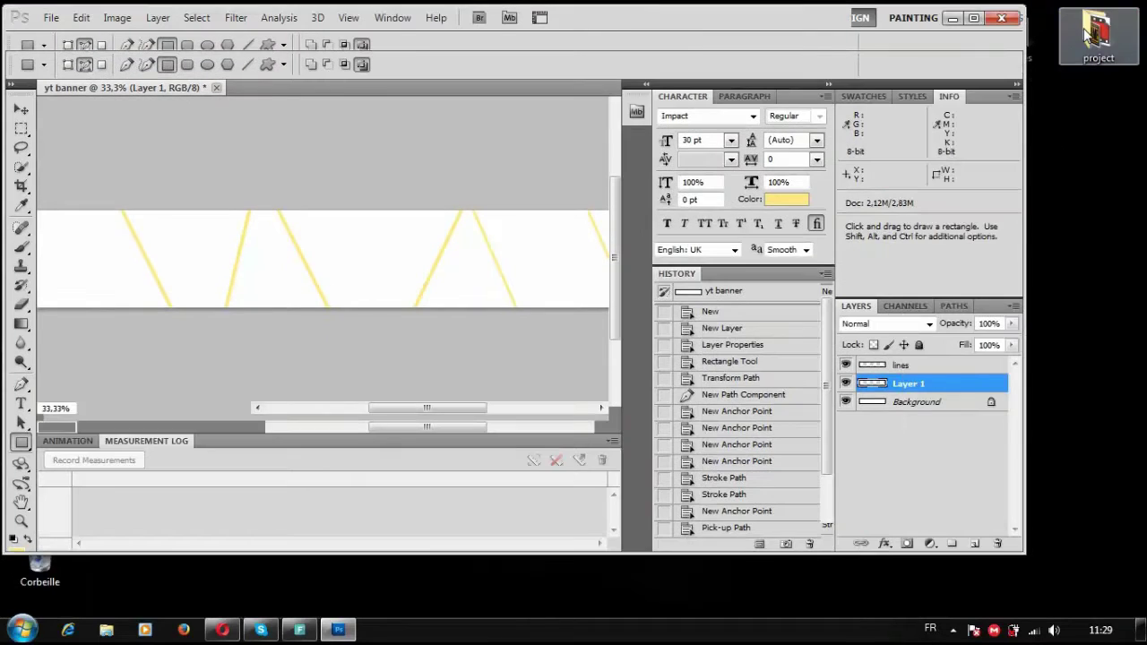
pyautogui.doubleClick(1095, 36)
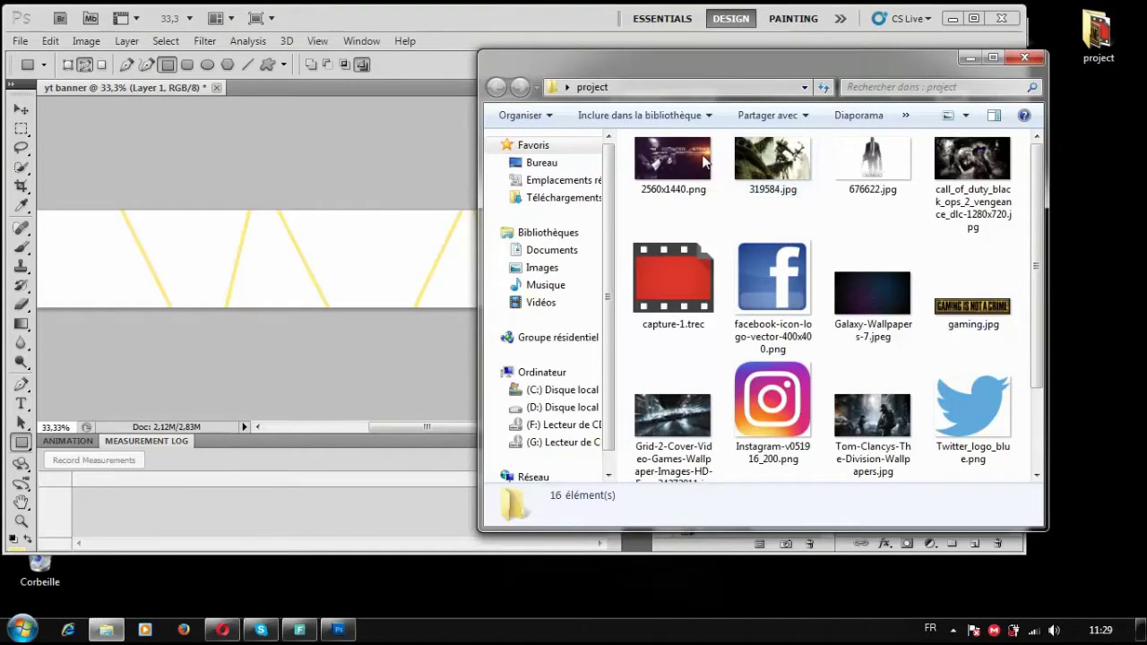
pyautogui.moveTo(673, 162); pyautogui.dragTo(341, 253)
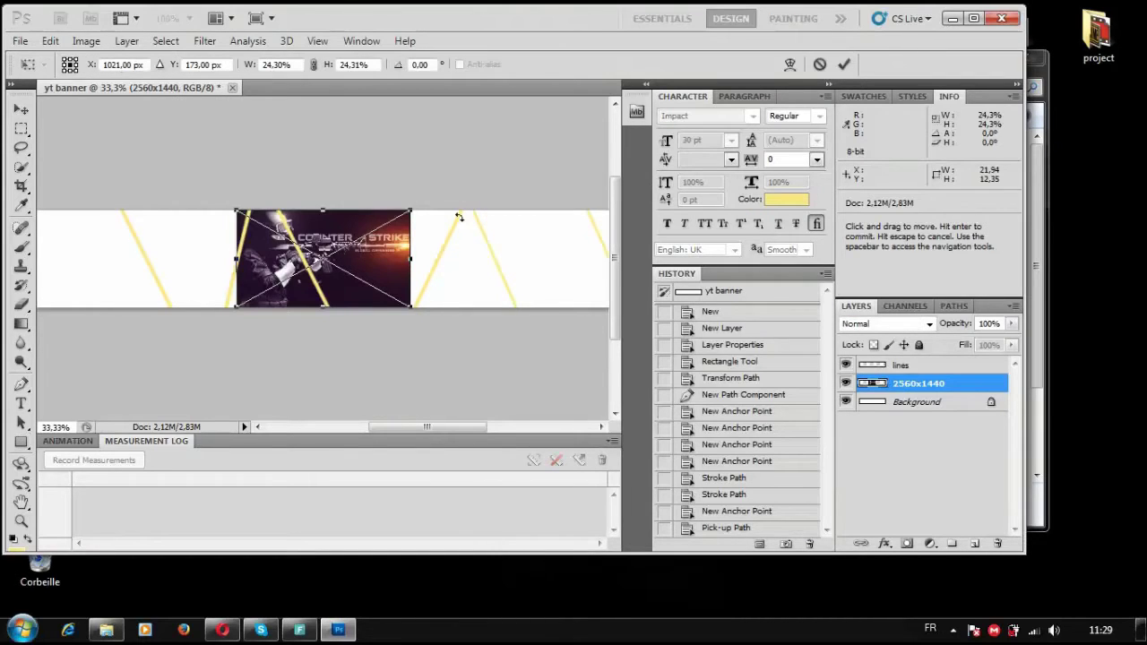
pyautogui.doubleClick(511, 24)
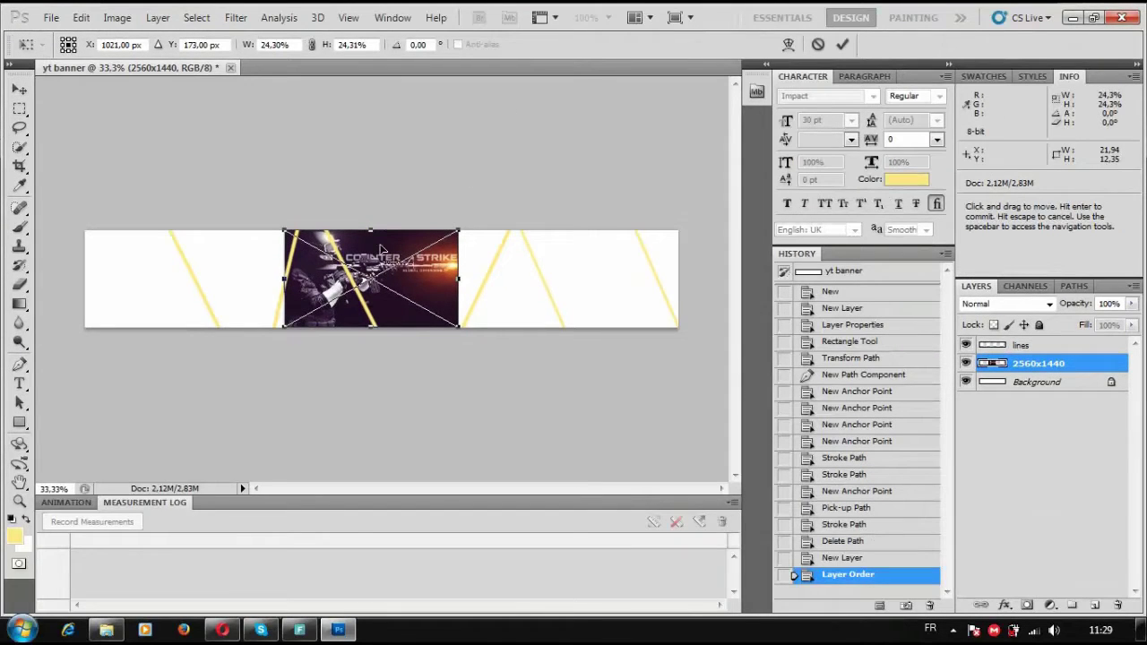
# - Scale the Counter-Strike image to about 31.4% and centre it on the banner
pyautogui.moveTo(377, 254)
pyautogui.mouseDown()
pyautogui.moveTo(174, 254)
pyautogui.moveTo(459, 235)
pyautogui.moveTo(411, 244)
pyautogui.moveTo(437, 244)
pyautogui.mouseUp()
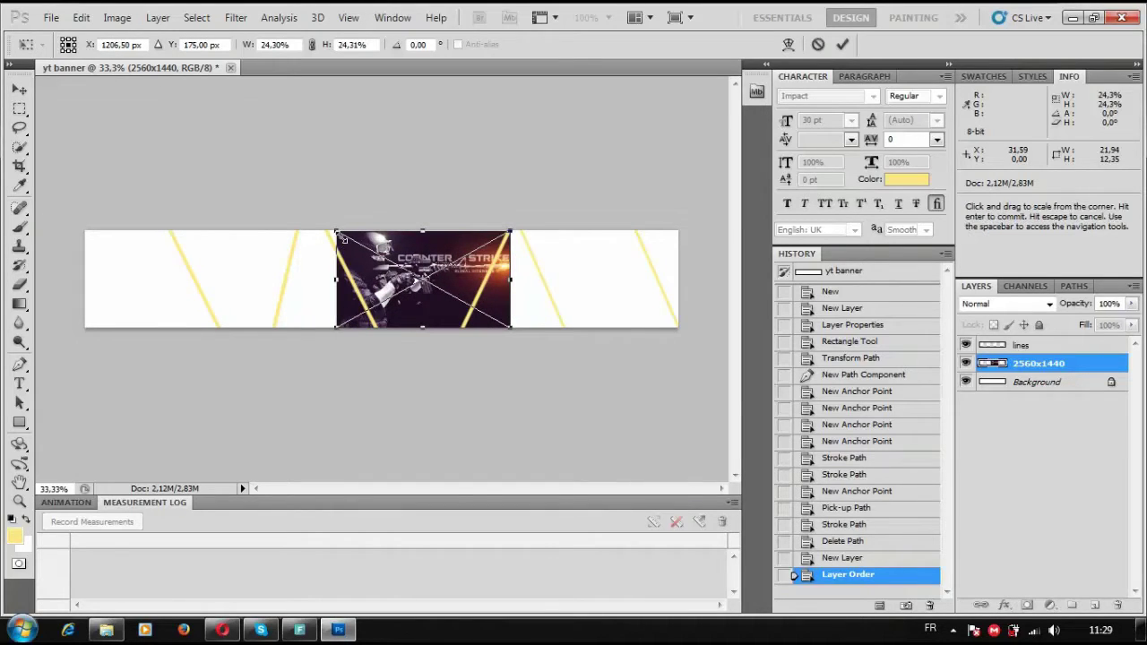
pyautogui.moveTo(343, 237); pyautogui.dragTo(285, 203)
pyautogui.moveTo(405, 233); pyautogui.dragTo(441, 245)
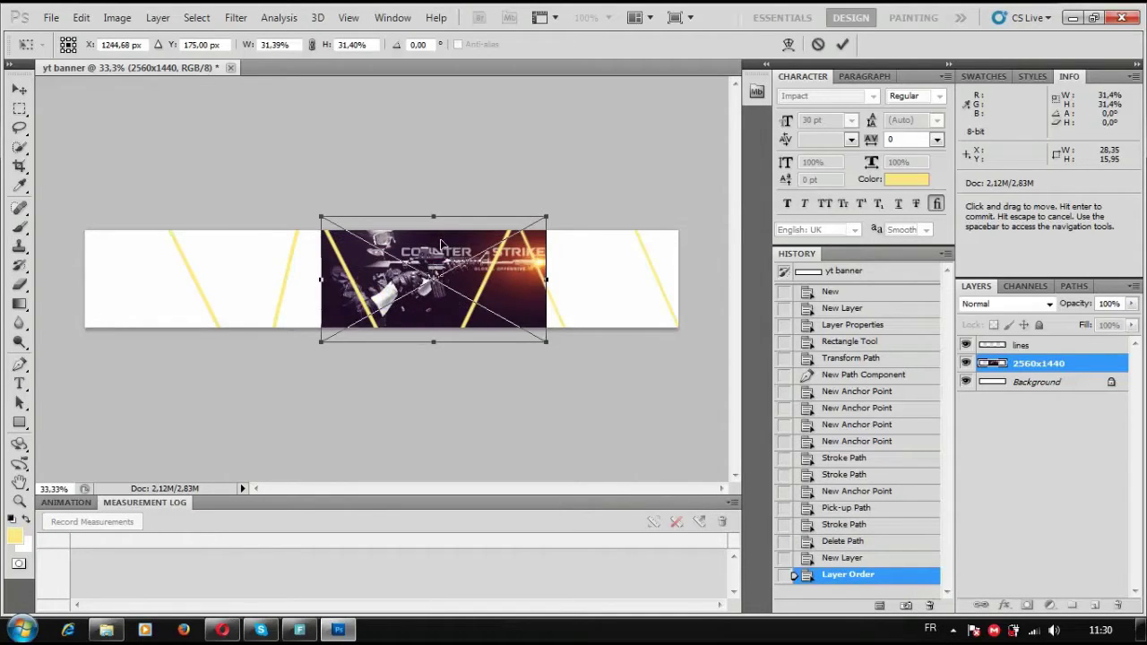
pyautogui.moveTo(441, 244); pyautogui.dragTo(453, 252)
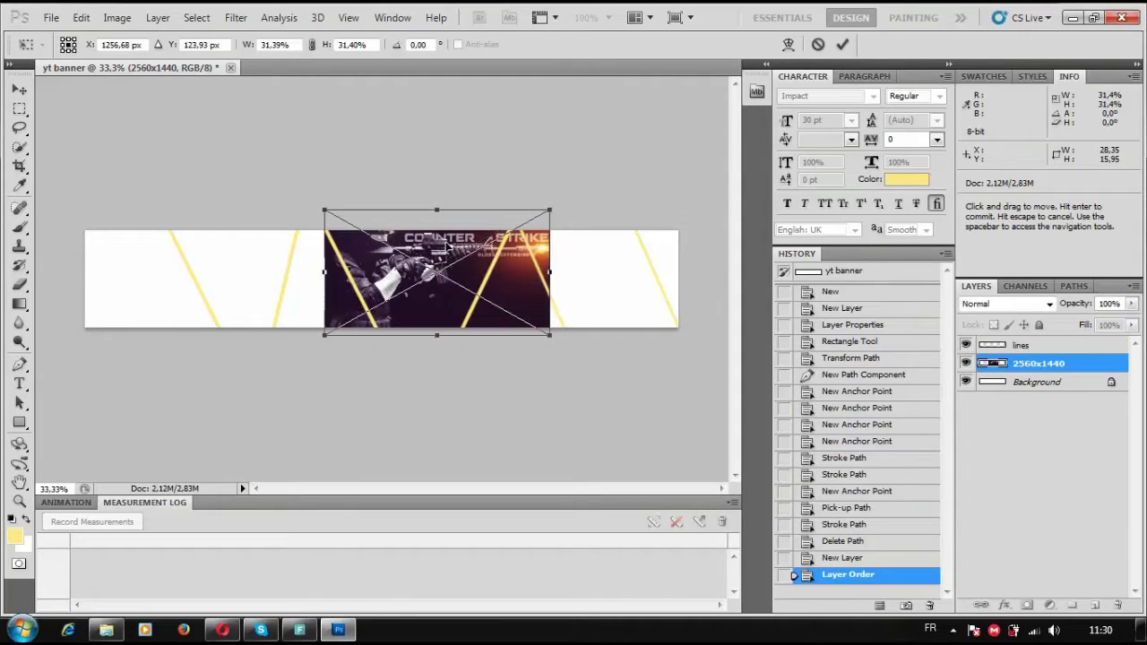
pyautogui.moveTo(453, 253); pyautogui.dragTo(448, 255)
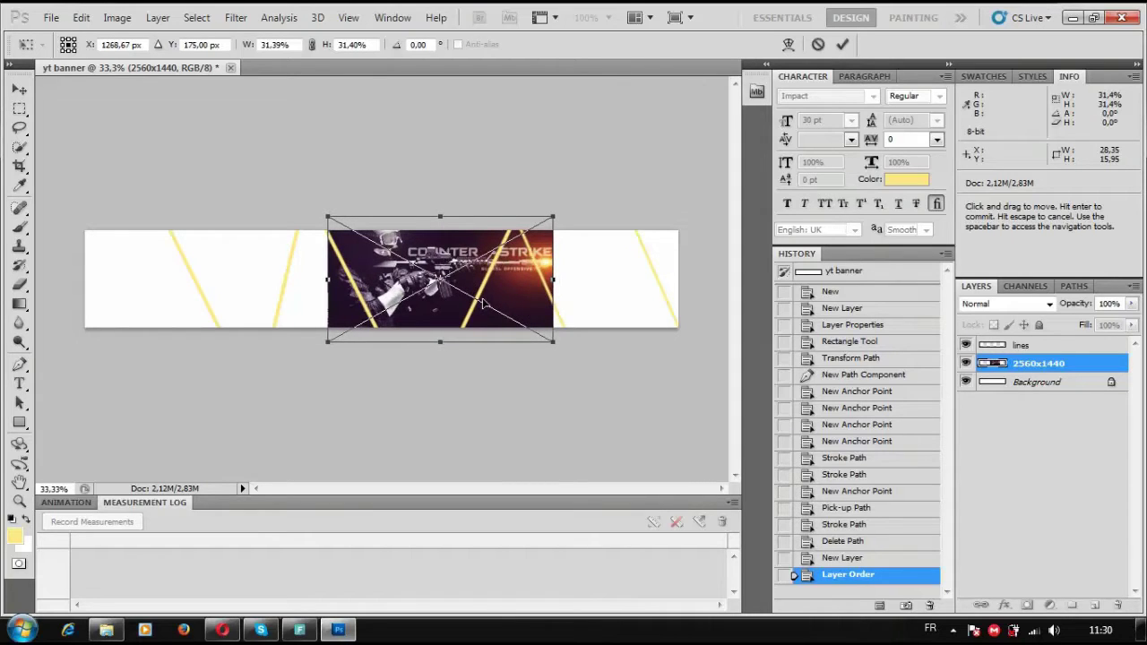
# - Commit the transform and rasterize the Counter-Strike image layer
pyautogui.press('Return')
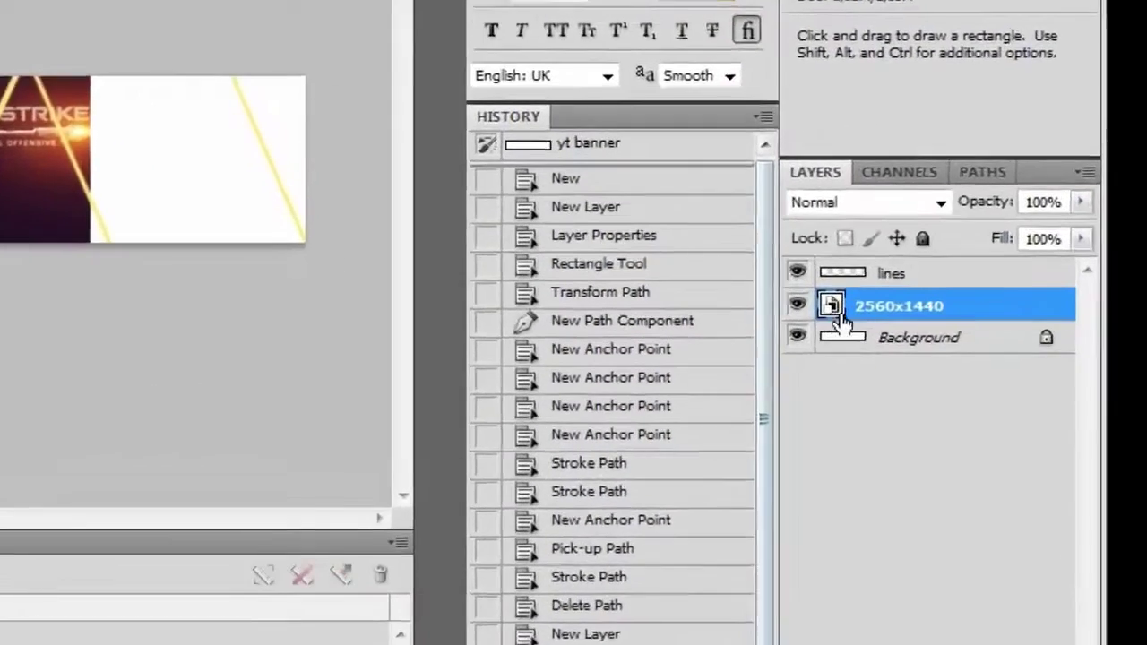
pyautogui.rightClick(841, 309)
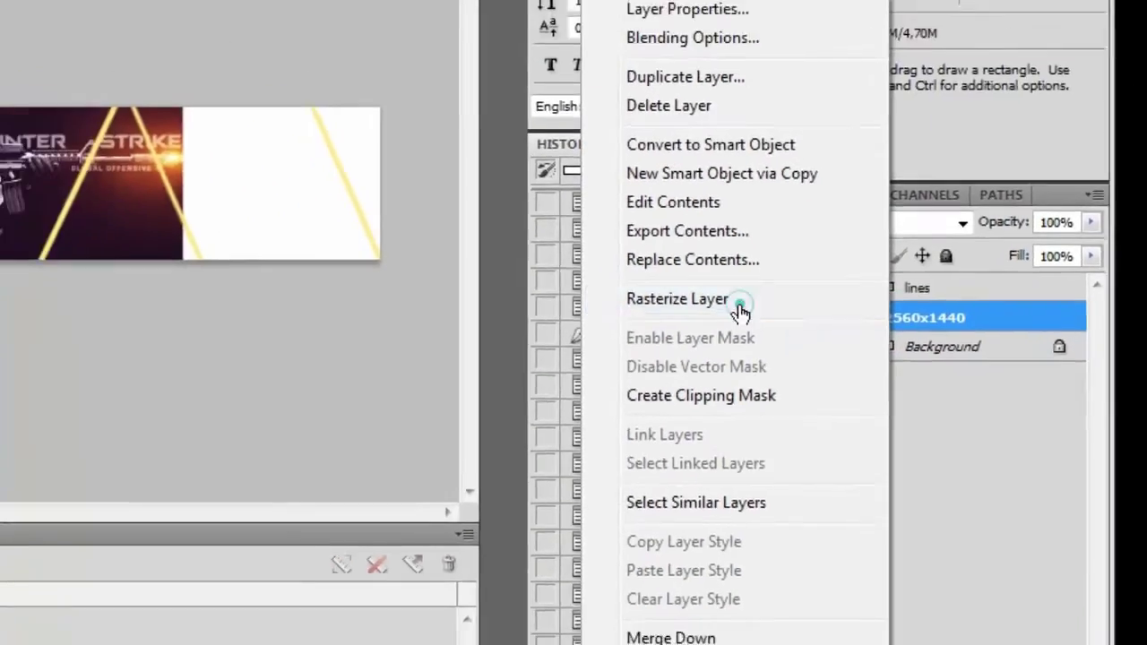
pyautogui.click(502, 253)
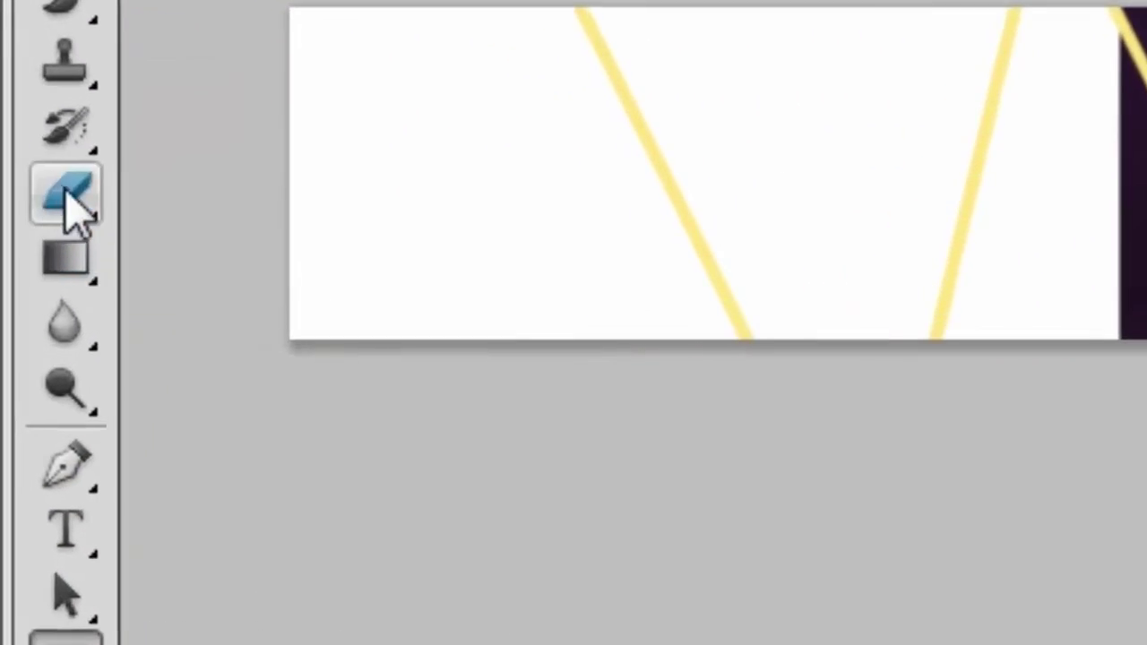
# - Erase the photo's right and lower-right edges into a rough, torn edge
pyautogui.click(66, 195)
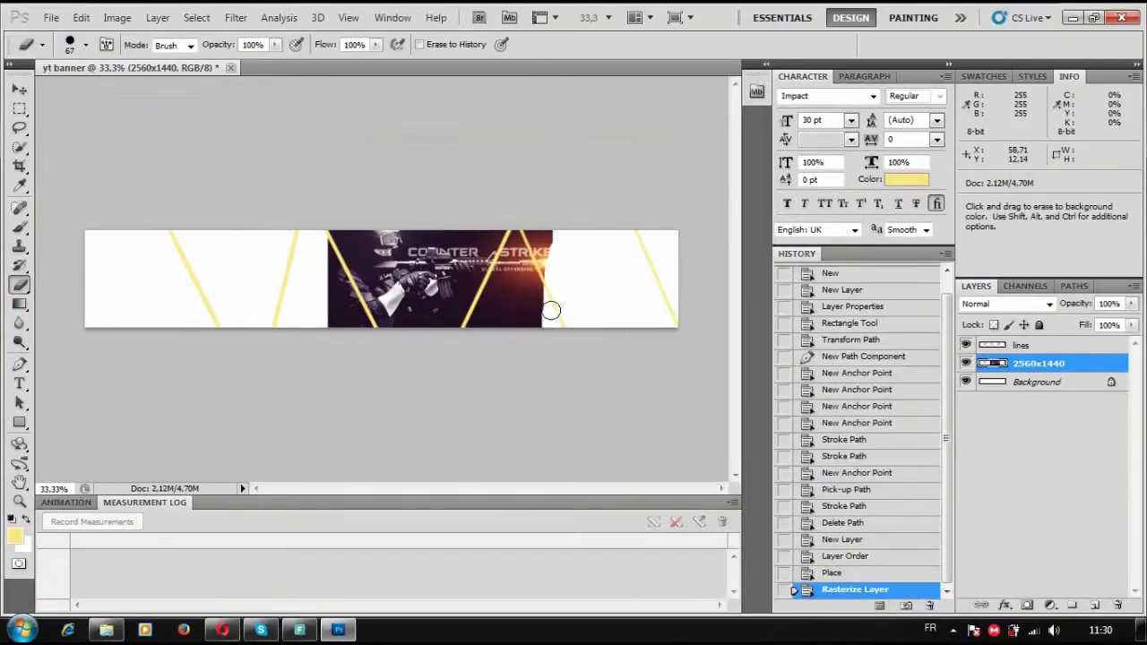
pyautogui.moveTo(549, 210); pyautogui.dragTo(538, 312)
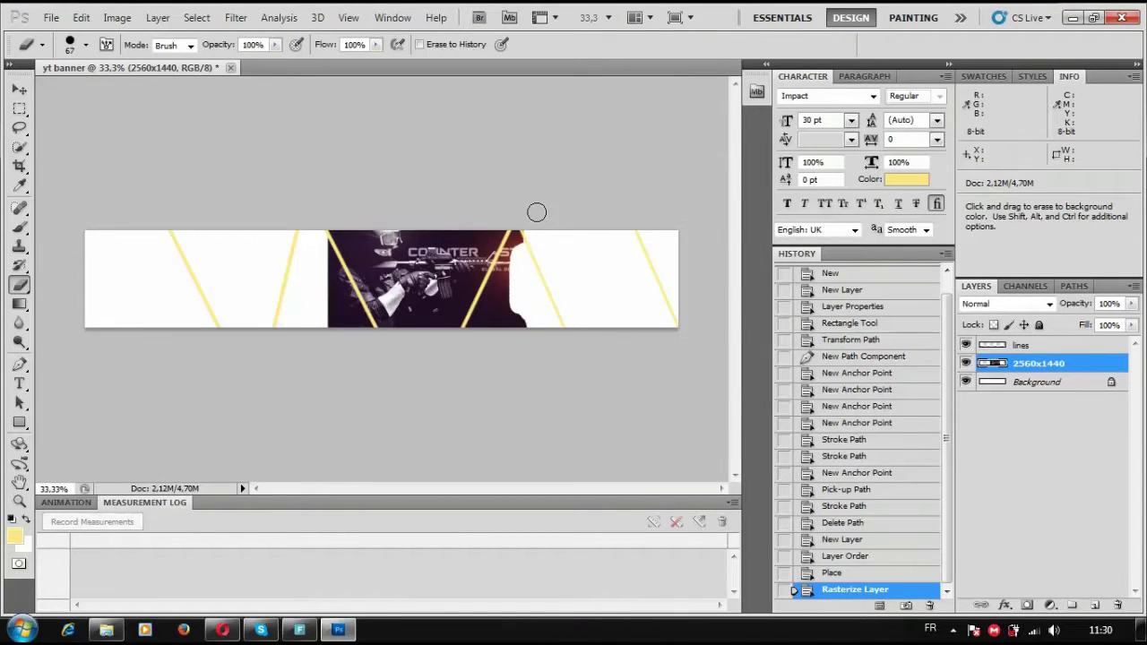
pyautogui.moveTo(519, 282); pyautogui.dragTo(511, 348)
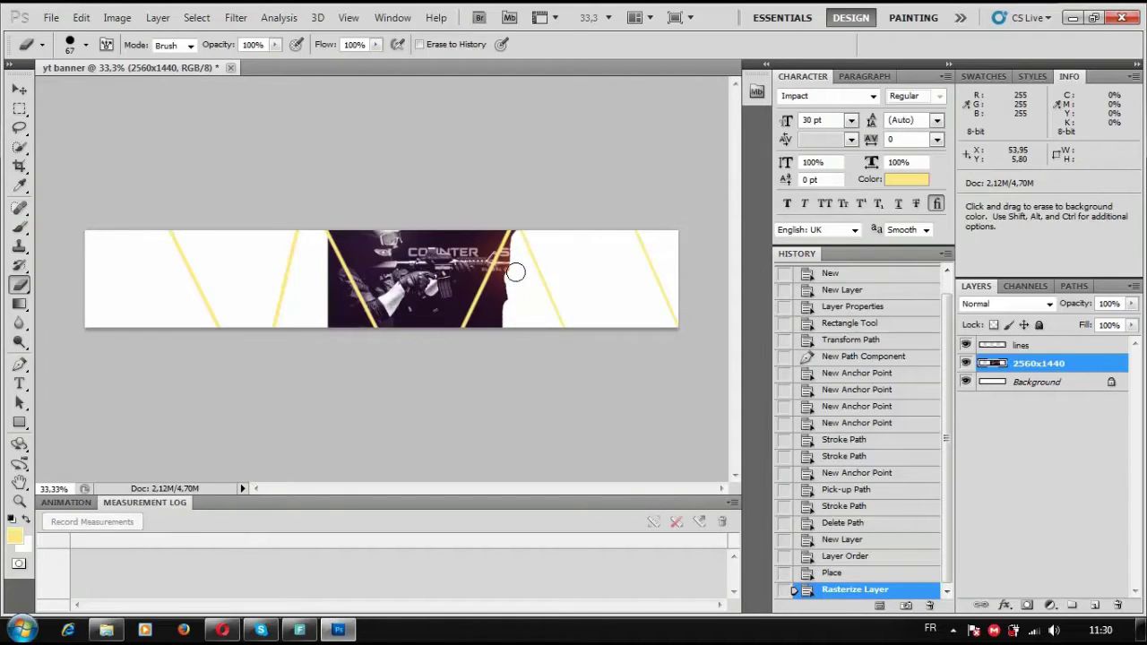
pyautogui.moveTo(507, 308); pyautogui.dragTo(499, 328)
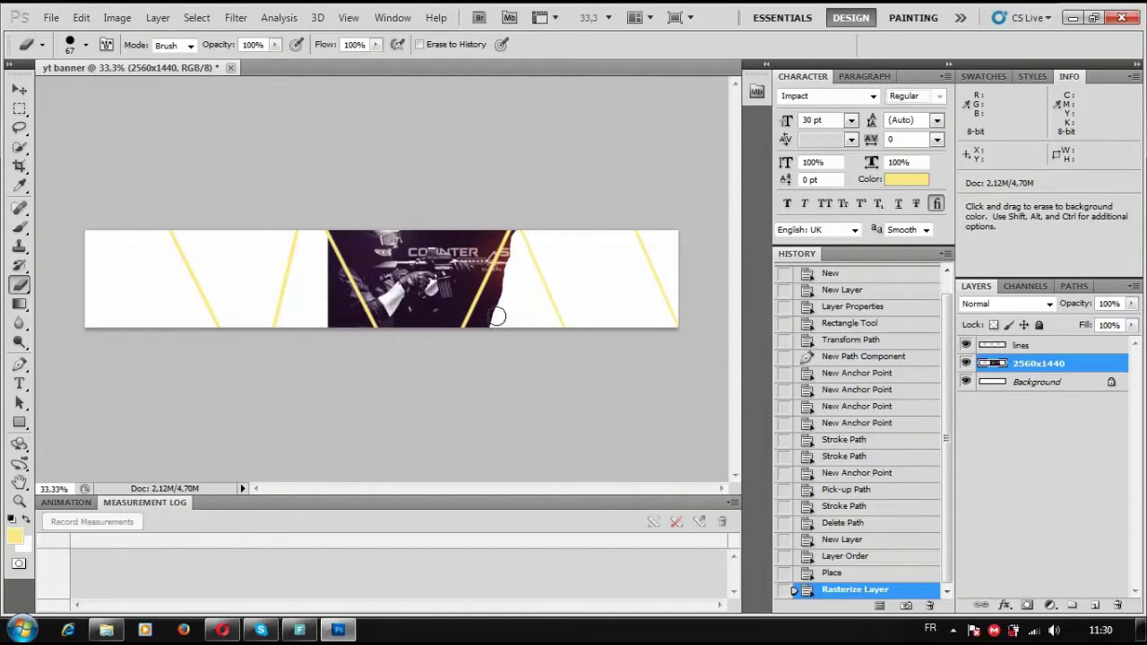
pyautogui.moveTo(501, 288)
pyautogui.mouseDown()
pyautogui.moveTo(507, 269)
pyautogui.moveTo(498, 288)
pyautogui.mouseUp()
pyautogui.click(514, 266)
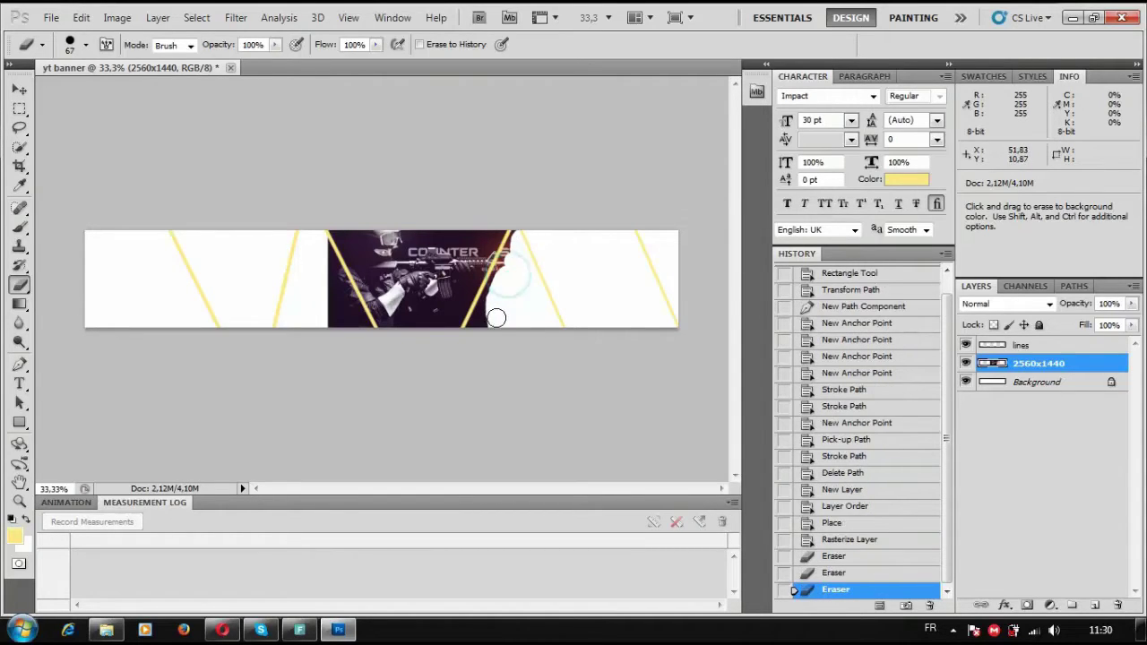
pyautogui.moveTo(476, 328); pyautogui.dragTo(491, 317)
pyautogui.click(490, 316)
pyautogui.click(488, 316)
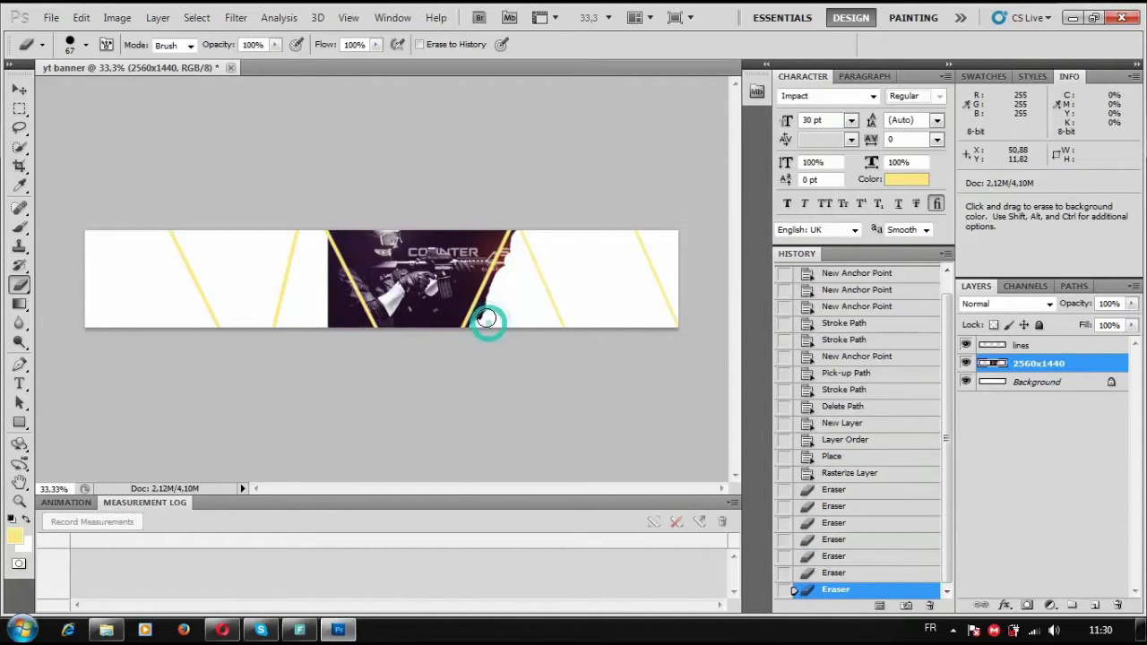
pyautogui.click(488, 318)
pyautogui.click(481, 312)
pyautogui.click(478, 314)
pyautogui.click(475, 317)
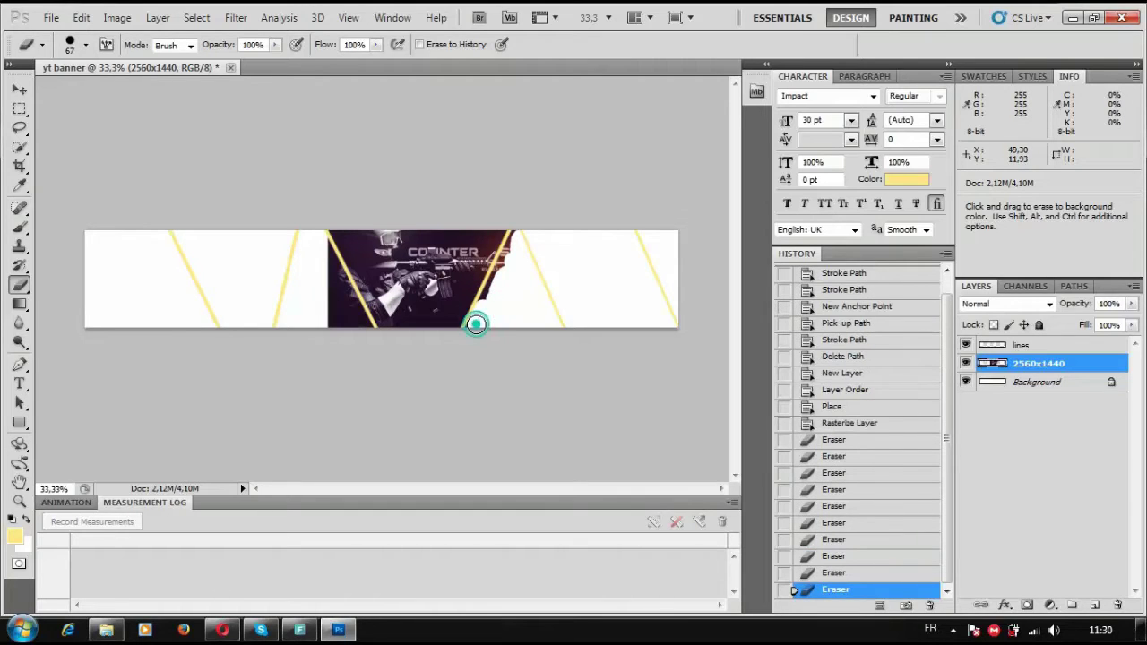
pyautogui.click(475, 321)
pyautogui.click(471, 320)
pyautogui.click(467, 318)
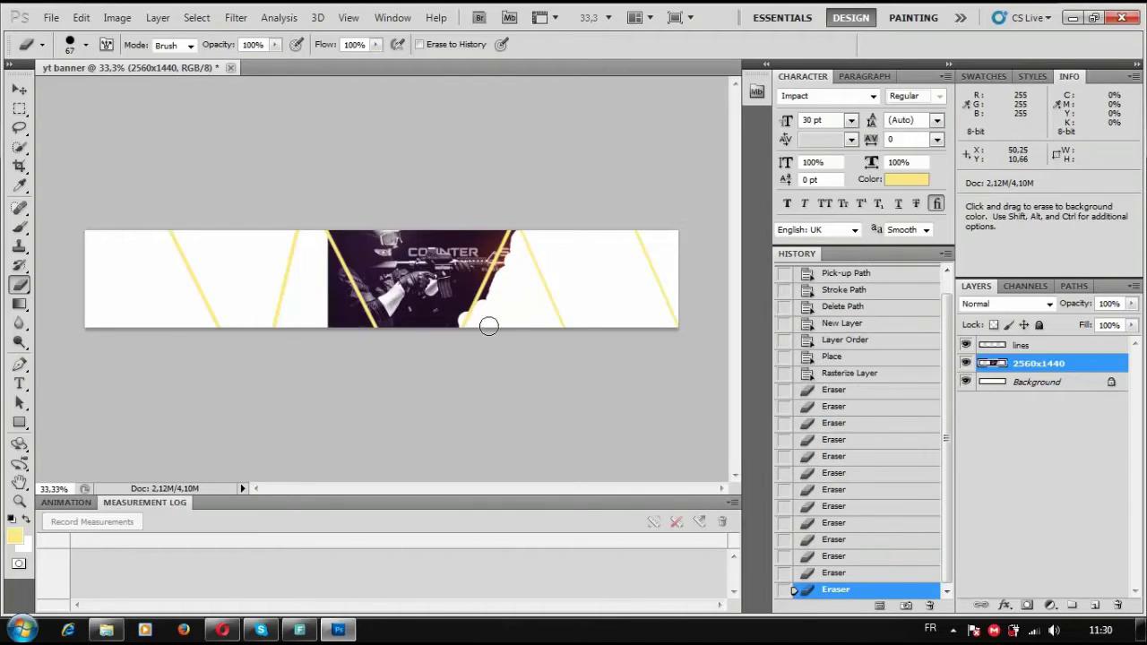
pyautogui.hotkey('ctrl', 'z')
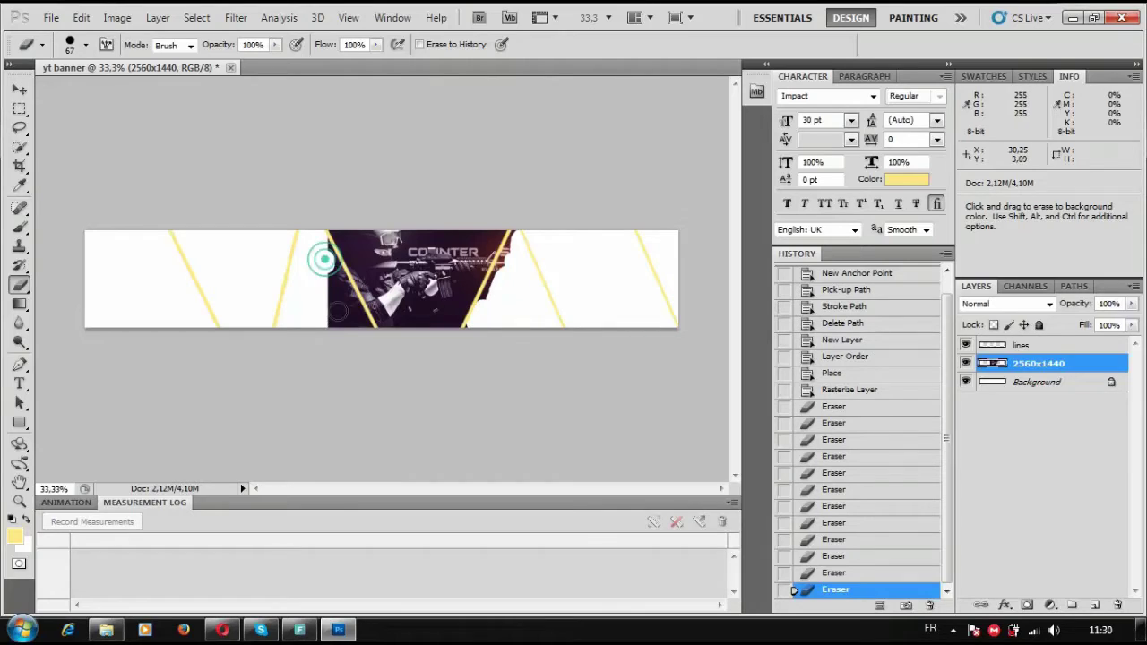
# - Erase the photo's lower-left and left edges
pyautogui.moveTo(324, 260)
pyautogui.mouseDown()
pyautogui.moveTo(349, 351)
pyautogui.moveTo(333, 288)
pyautogui.mouseUp()
pyautogui.moveTo(326, 336)
pyautogui.mouseDown()
pyautogui.moveTo(320, 248)
pyautogui.moveTo(334, 278)
pyautogui.mouseUp()
pyautogui.moveTo(333, 277); pyautogui.dragTo(352, 324)
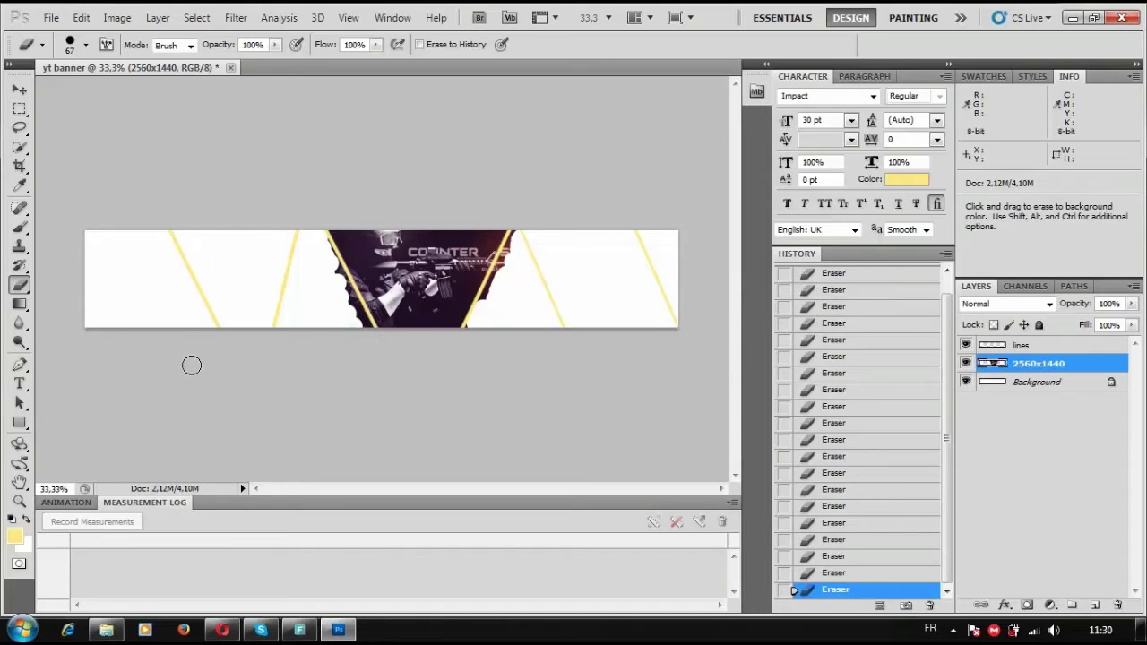
# - Place the Grid 2 cover wallpaper at about 24.3%, left of the Counter-Strike image
pyautogui.click(106, 630)
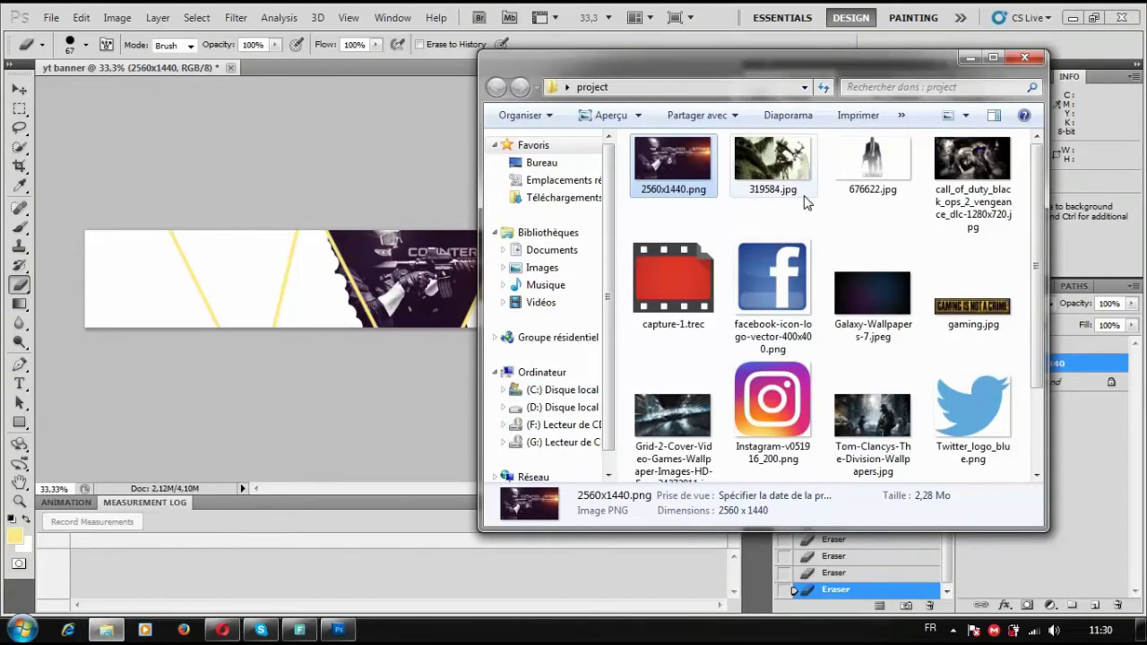
pyautogui.moveTo(772, 166)
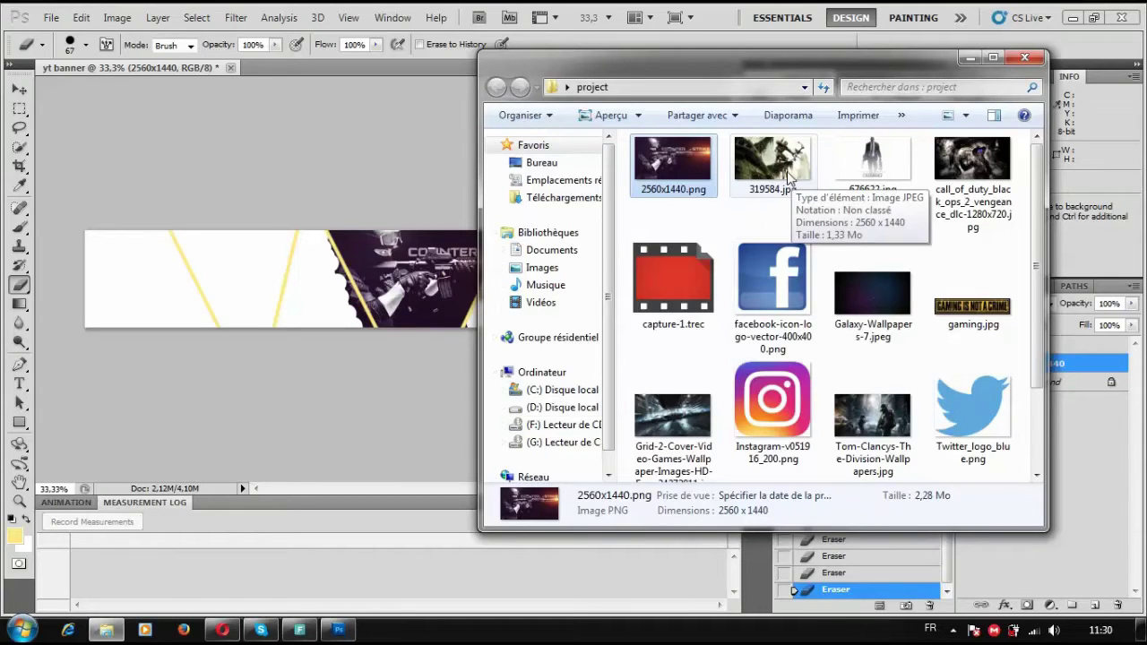
pyautogui.moveTo(672, 417)
pyautogui.mouseDown()
pyautogui.moveTo(201, 271)
pyautogui.moveTo(240, 307)
pyautogui.mouseUp()
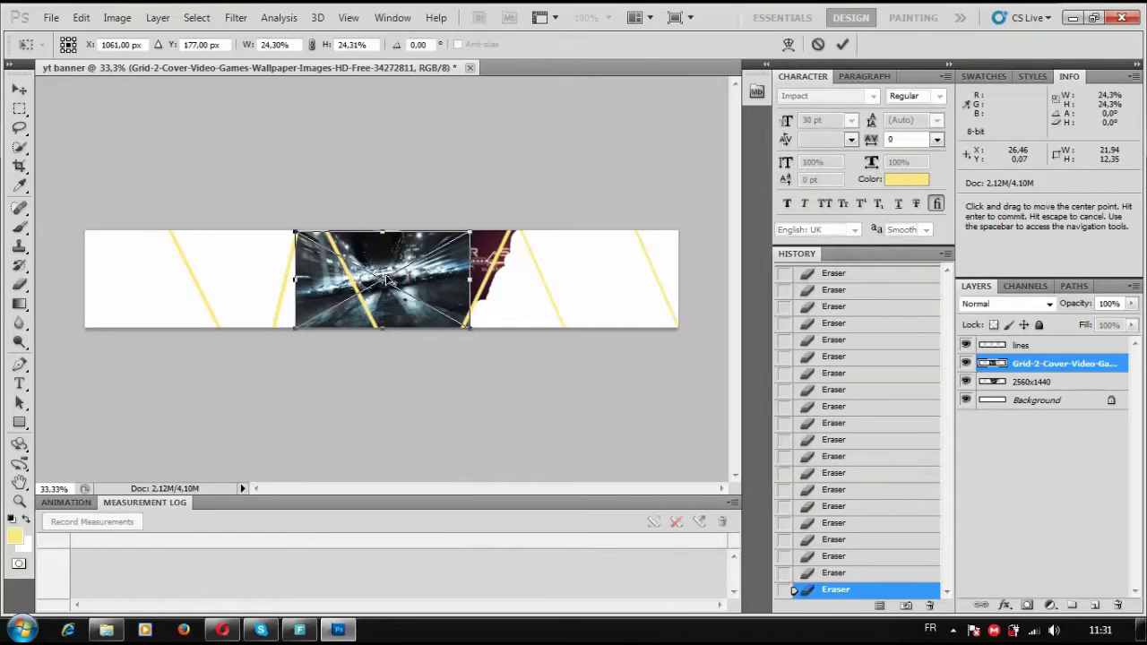
pyautogui.moveTo(415, 259); pyautogui.dragTo(345, 260)
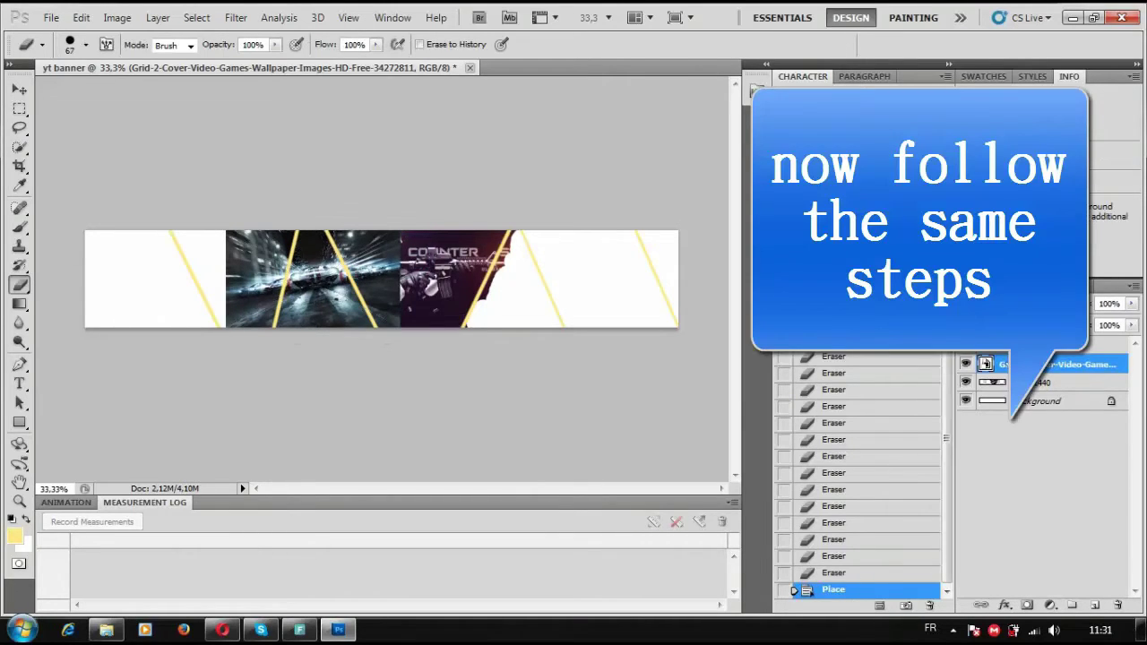
# - Rasterize the Grid 2 car layer and erase the top of the car image
pyautogui.rightClick(1060, 367)
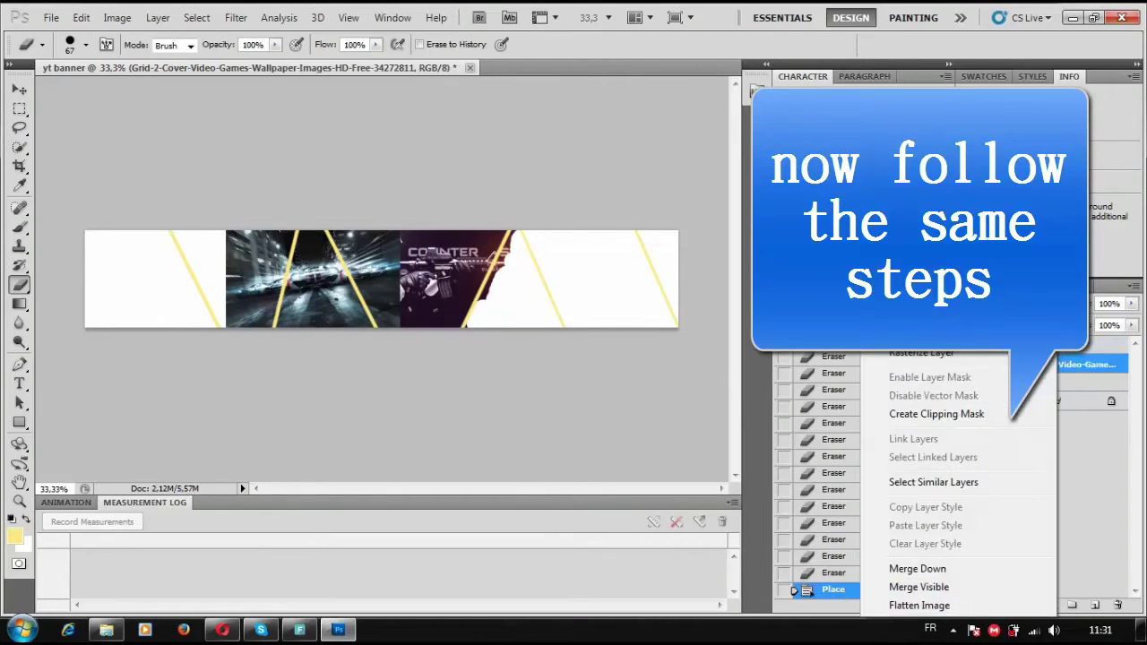
pyautogui.click(921, 353)
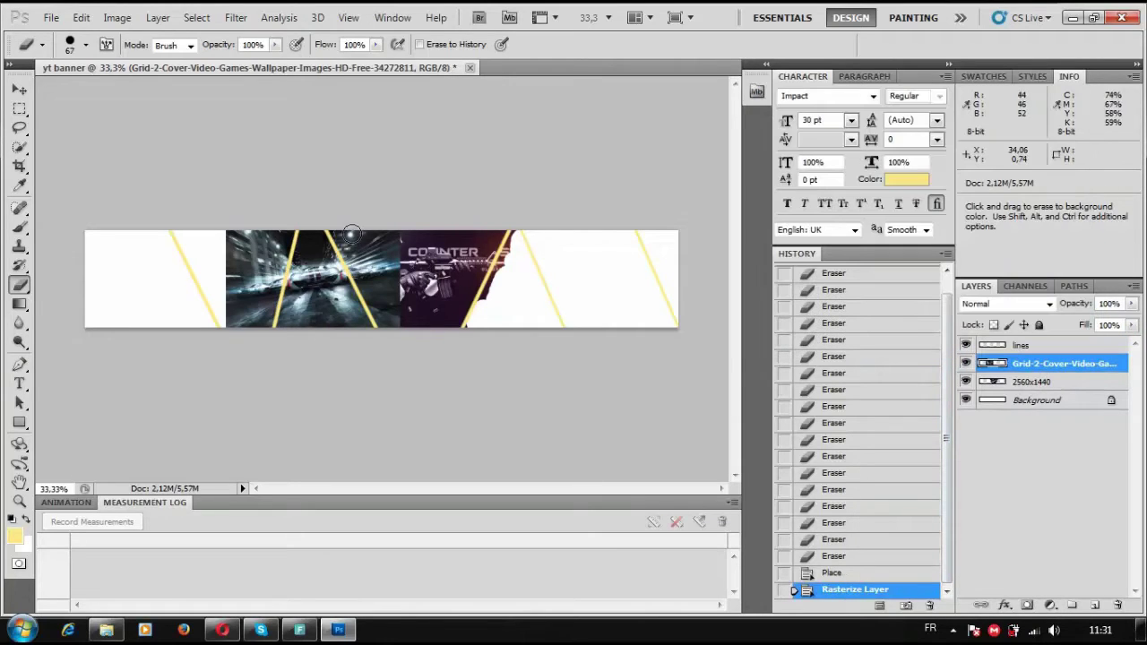
pyautogui.moveTo(339, 233)
pyautogui.mouseDown()
pyautogui.moveTo(397, 244)
pyautogui.moveTo(352, 249)
pyautogui.moveTo(333, 235)
pyautogui.mouseUp()
pyautogui.moveTo(344, 247); pyautogui.dragTo(339, 240)
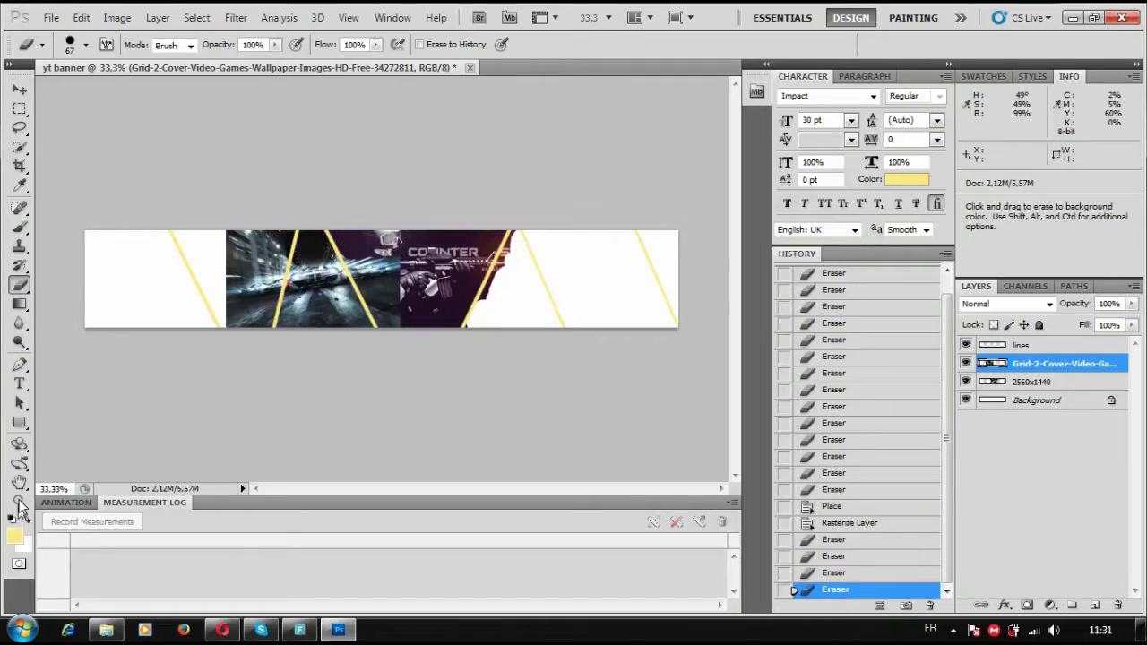
# - Zoom in and erase the car photo's edge along the yellow line to reveal the soldier
pyautogui.click(19, 502)
pyautogui.click(65, 44)
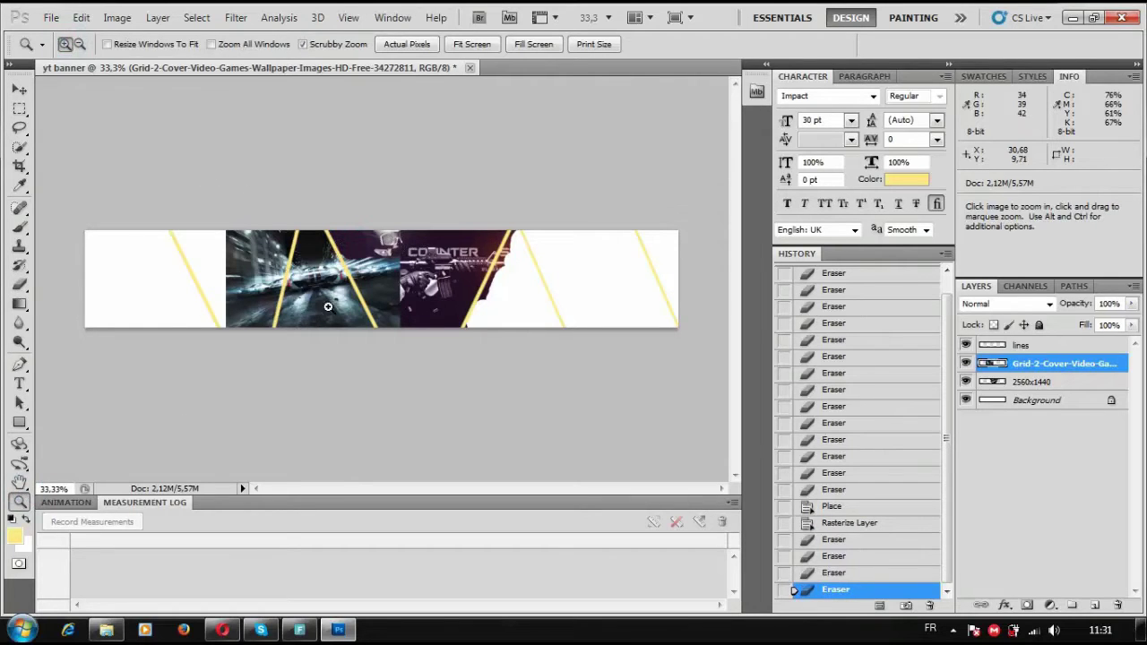
pyautogui.moveTo(328, 278); pyautogui.dragTo(698, 303)
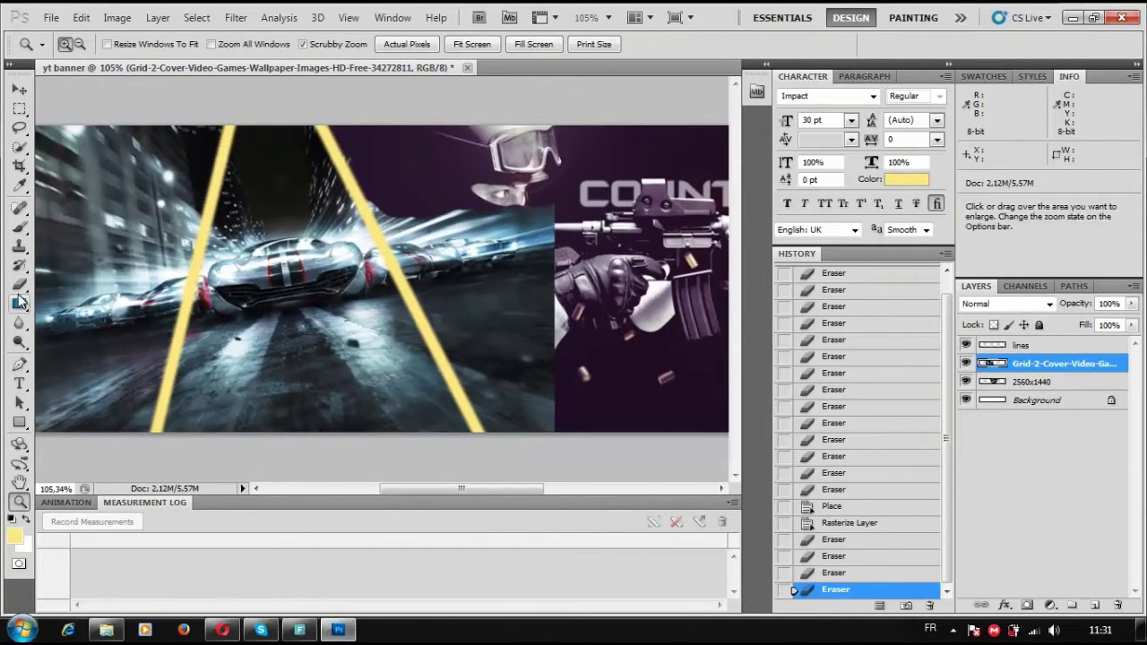
pyautogui.click(19, 287)
pyautogui.moveTo(403, 211)
pyautogui.mouseDown()
pyautogui.moveTo(466, 215)
pyautogui.moveTo(524, 274)
pyautogui.moveTo(556, 376)
pyautogui.moveTo(475, 246)
pyautogui.moveTo(395, 193)
pyautogui.mouseUp()
pyautogui.moveTo(358, 144)
pyautogui.mouseDown()
pyautogui.moveTo(377, 193)
pyautogui.moveTo(441, 280)
pyautogui.moveTo(448, 313)
pyautogui.mouseUp()
pyautogui.moveTo(448, 313)
pyautogui.mouseDown()
pyautogui.moveTo(495, 400)
pyautogui.moveTo(463, 329)
pyautogui.mouseUp()
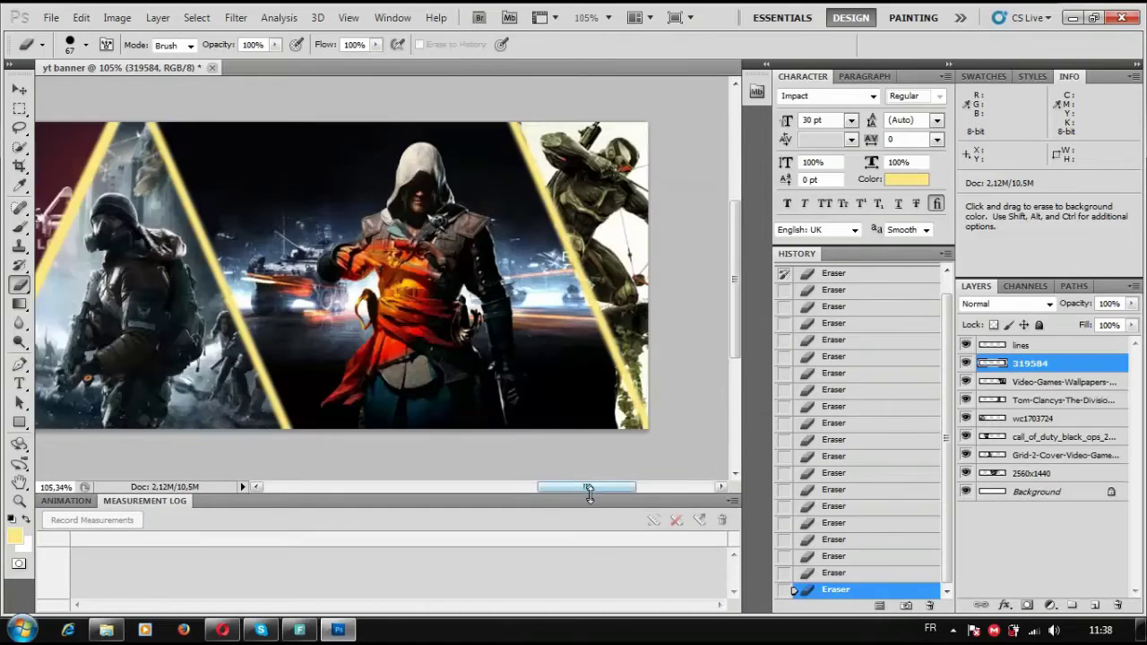
# - Scroll and zoom out until the full banner of game images fits the window
pyautogui.moveTo(584, 489)
pyautogui.mouseDown()
pyautogui.moveTo(606, 489)
pyautogui.moveTo(497, 488)
pyautogui.mouseUp()
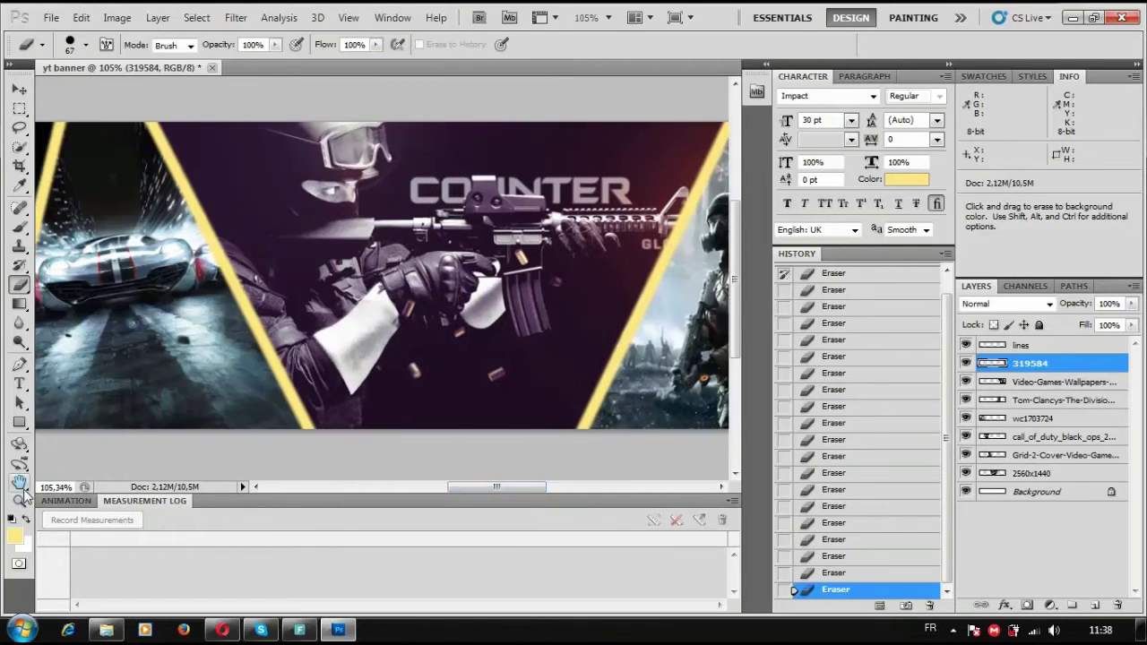
pyautogui.click(19, 500)
pyautogui.click(79, 44)
pyautogui.moveTo(412, 358); pyautogui.dragTo(313, 235)
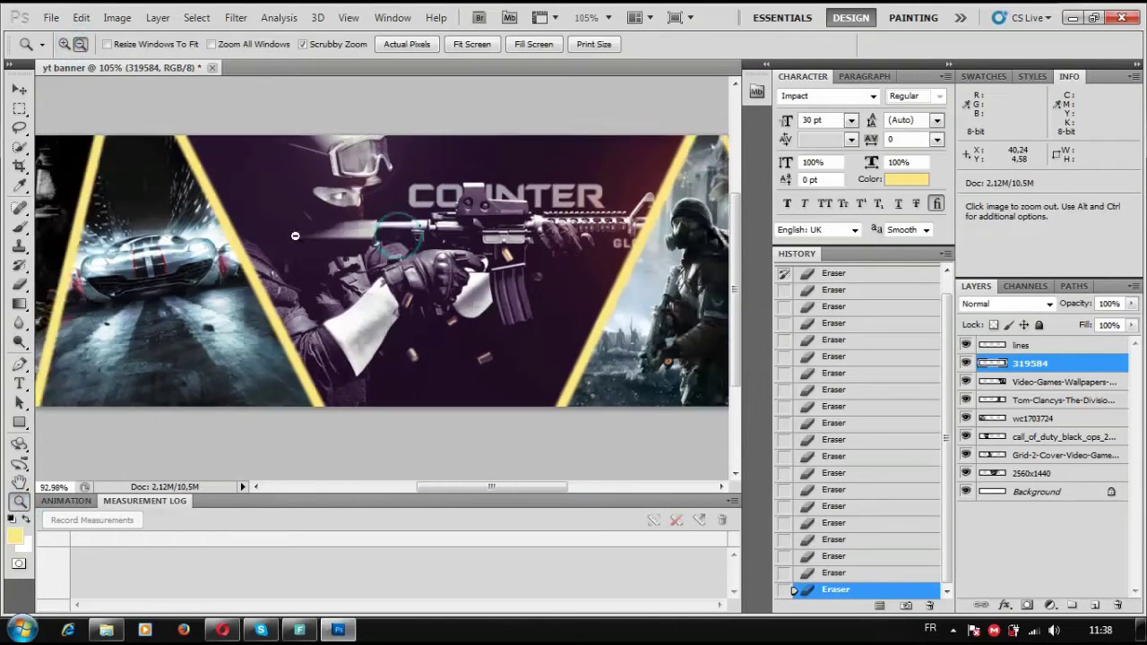
pyautogui.keyDown('alt'); pyautogui.click(314, 235); pyautogui.keyUp('alt')
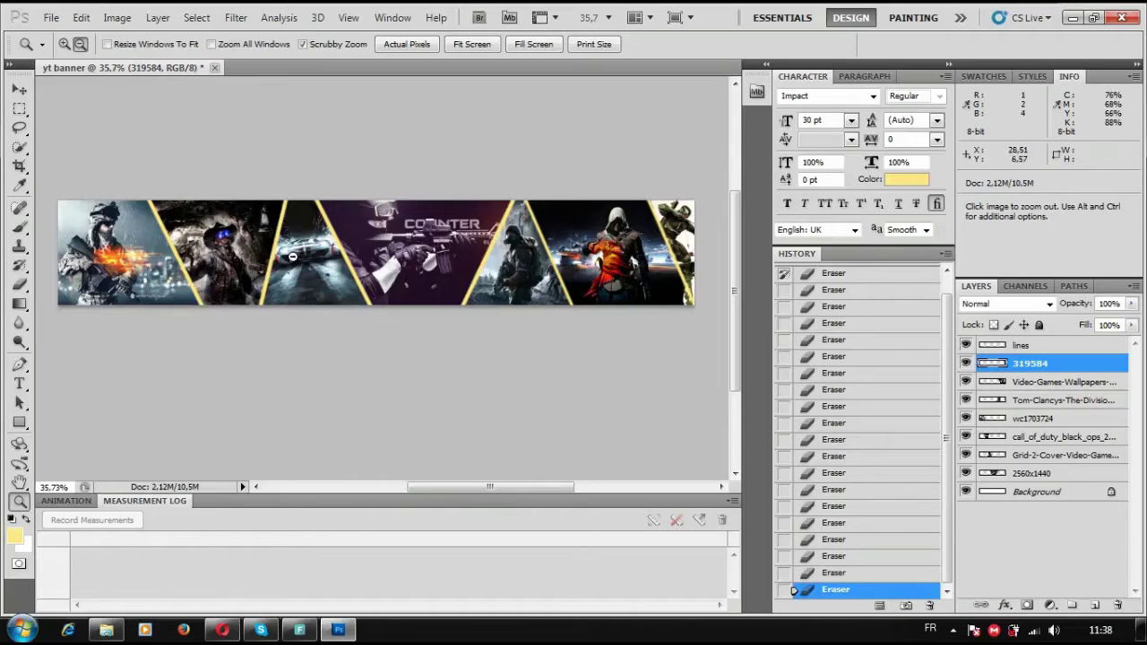
# - Type YOUR NAME on the banner and move it just below COUNTER
pyautogui.click(26, 389)
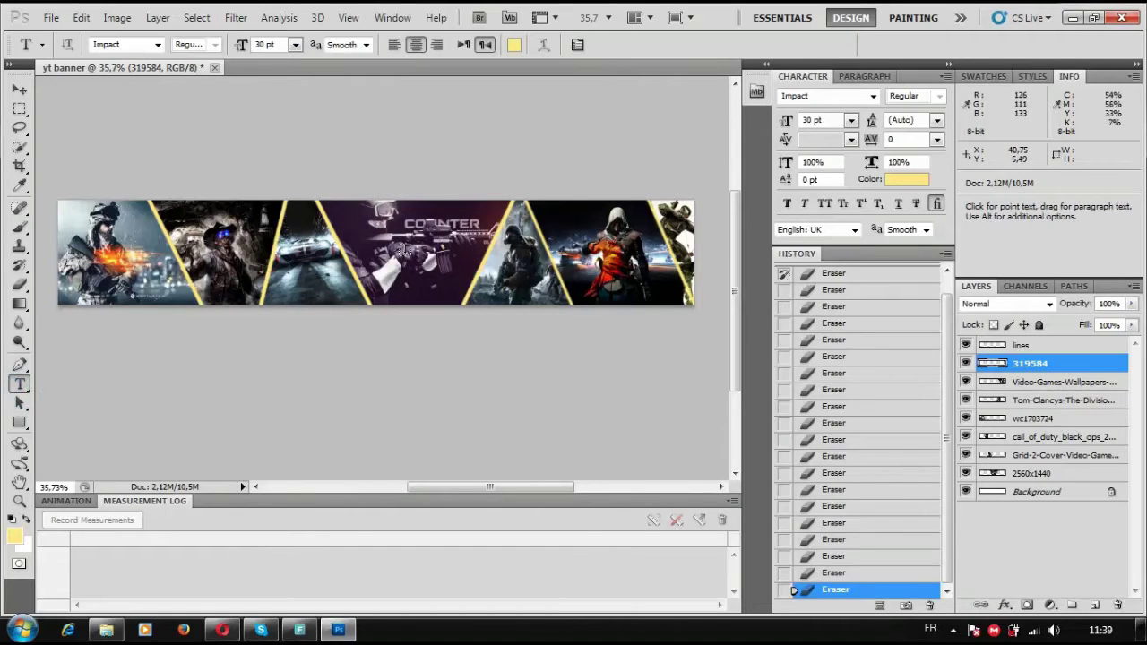
pyautogui.click(412, 224)
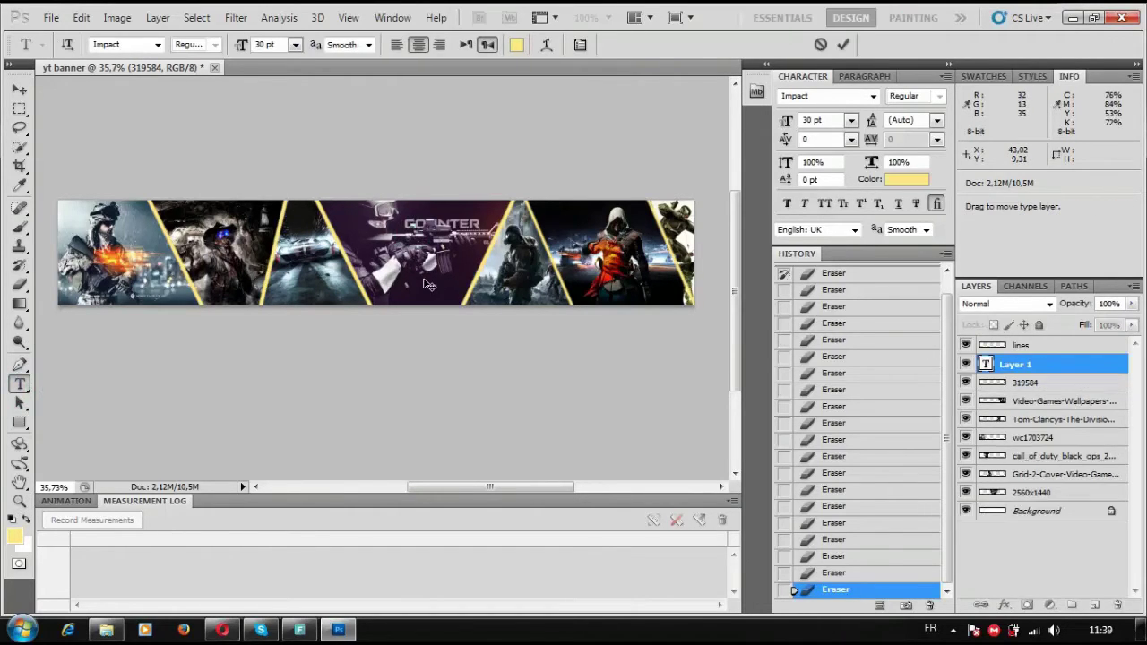
pyautogui.write('Y')
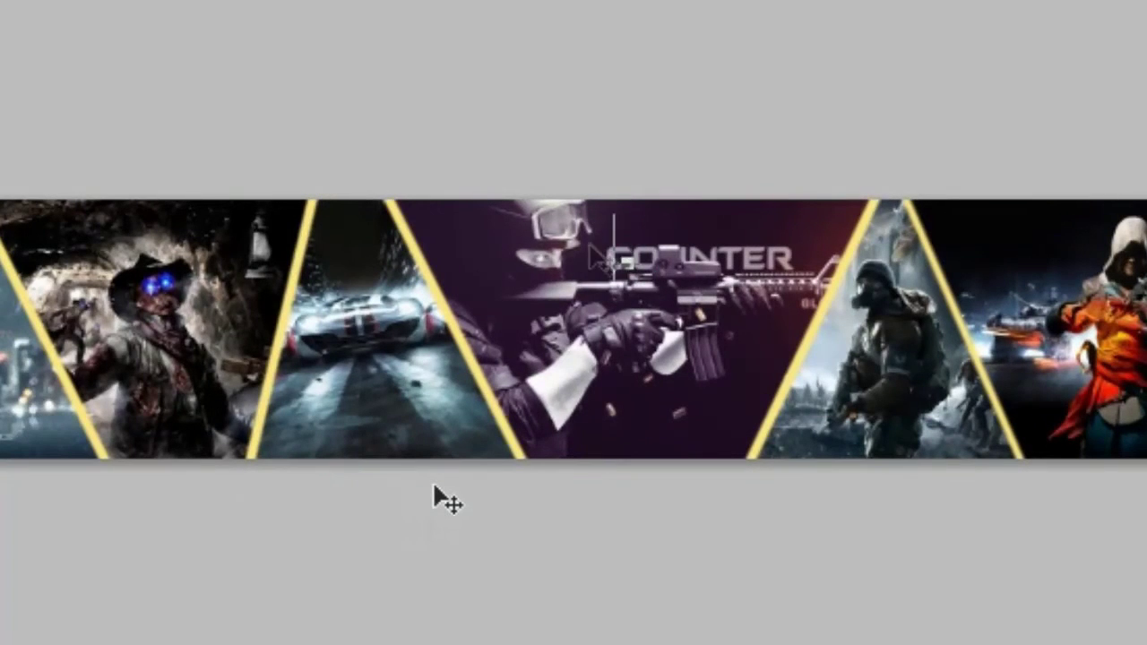
pyautogui.write('OUR')
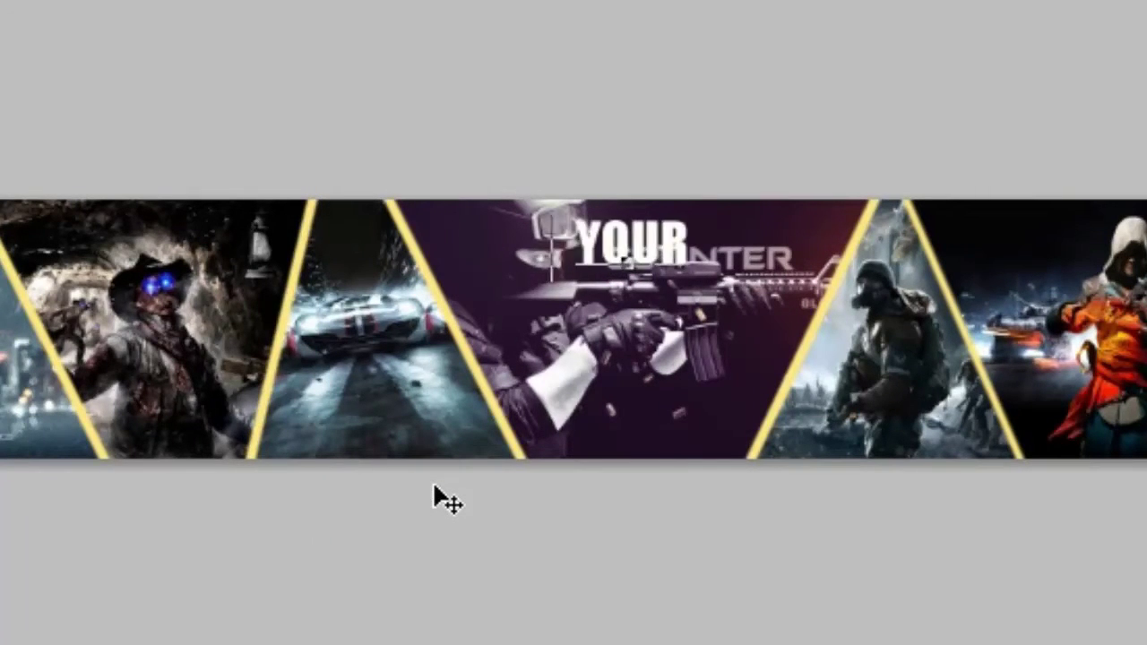
pyautogui.write(' NAME')
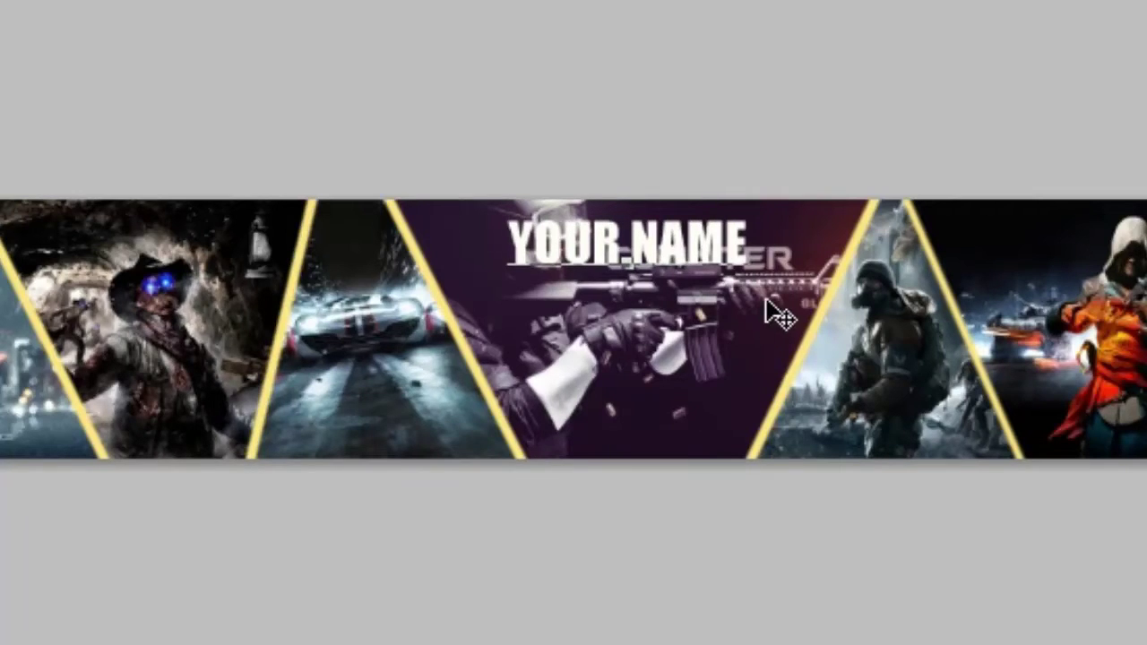
pyautogui.click(780, 276)
pyautogui.moveTo(778, 317); pyautogui.dragTo(785, 353)
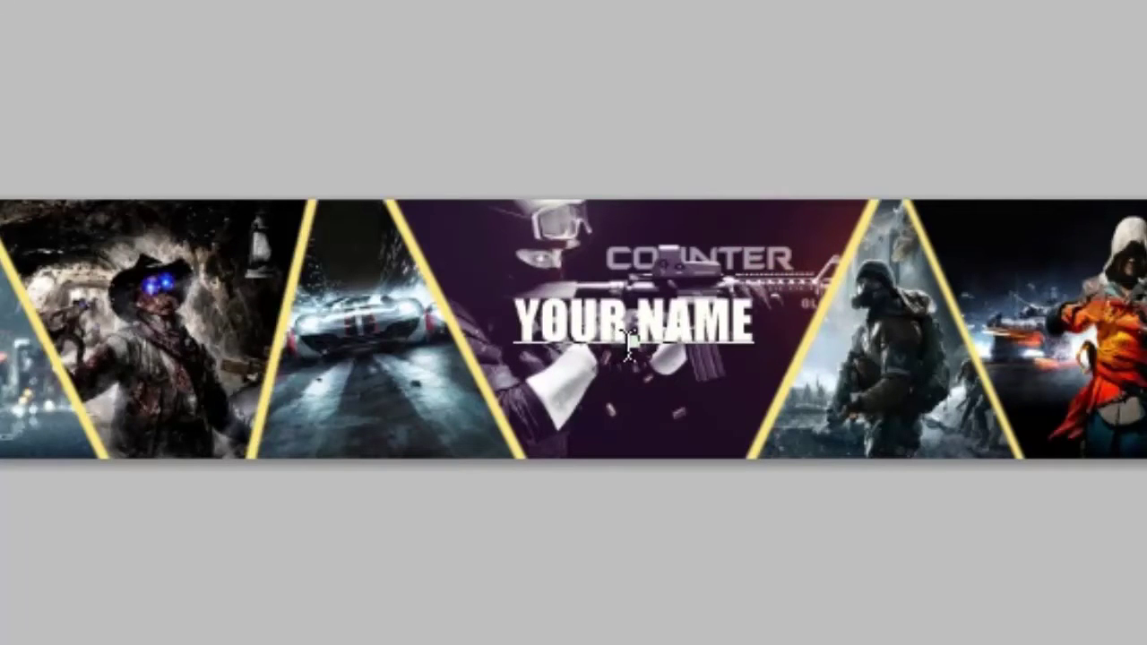
# - Set the whole YOUR NAME text to 100 pt
pyautogui.click(762, 321)
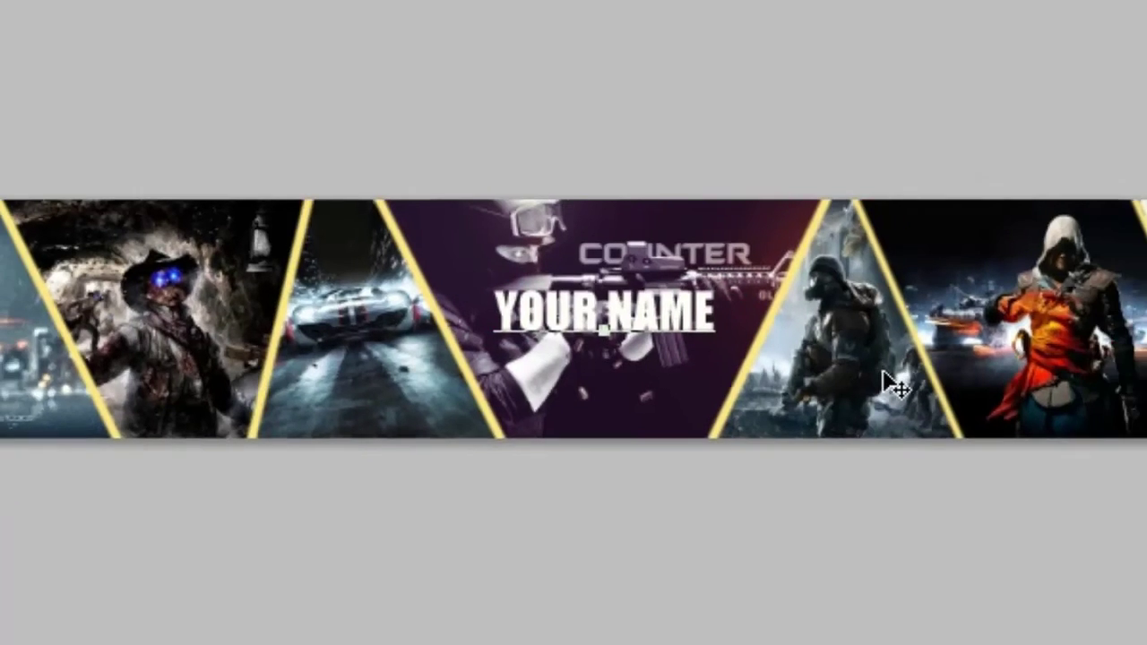
pyautogui.hotkey('ctrl', 'a')
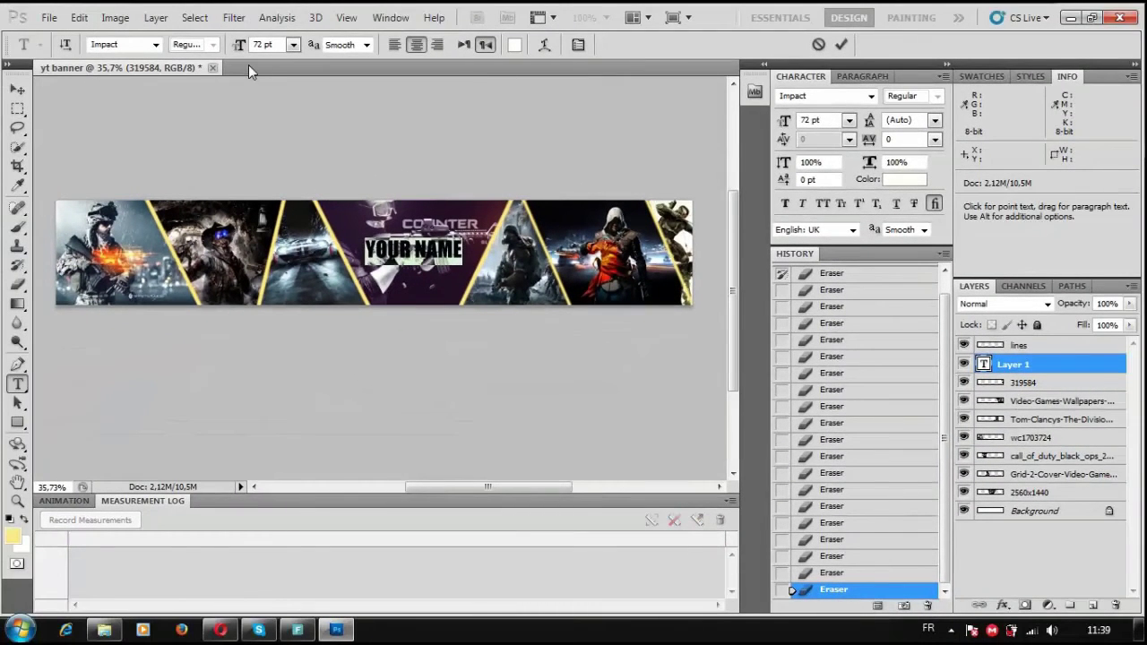
pyautogui.doubleClick(263, 44)
pyautogui.write('100')
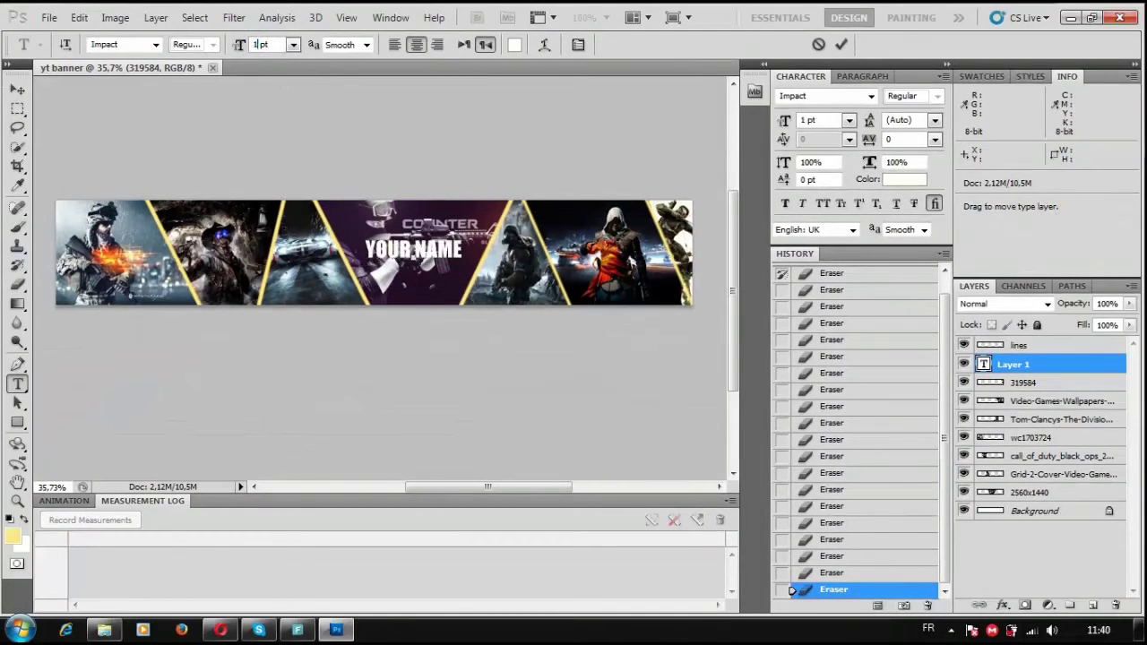
pyautogui.press('Return')
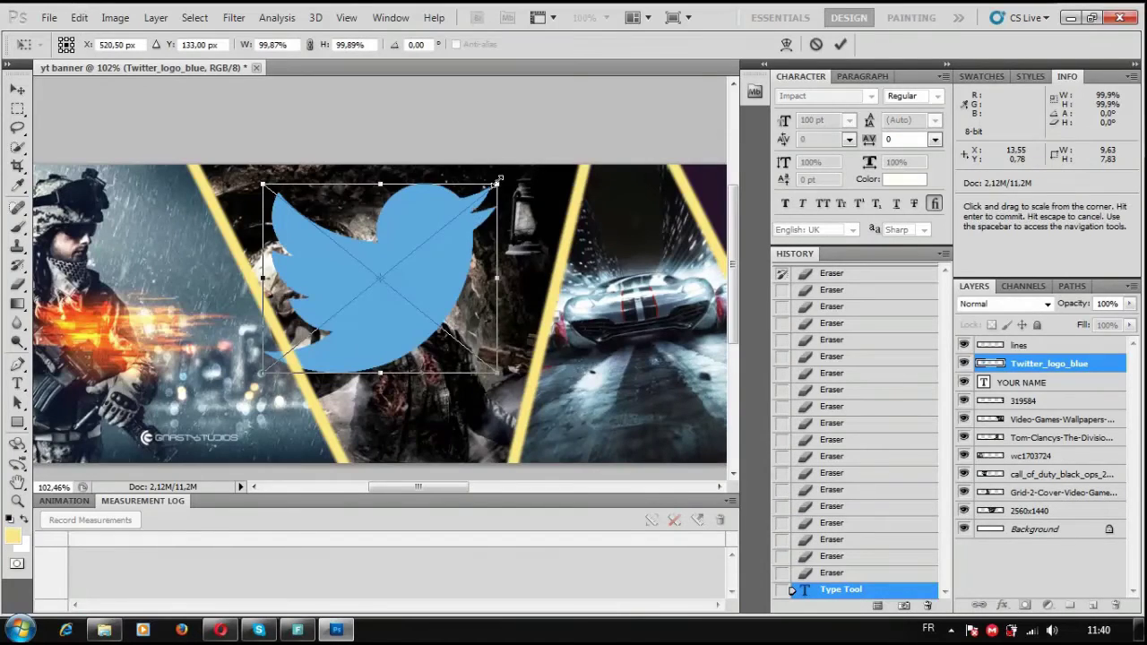
# - Scale down the placed Twitter logo, commit it and rasterize its layer
pyautogui.moveTo(564, 103)
pyautogui.mouseDown()
pyautogui.moveTo(512, 206)
pyautogui.moveTo(366, 299)
pyautogui.moveTo(364, 201)
pyautogui.mouseUp()
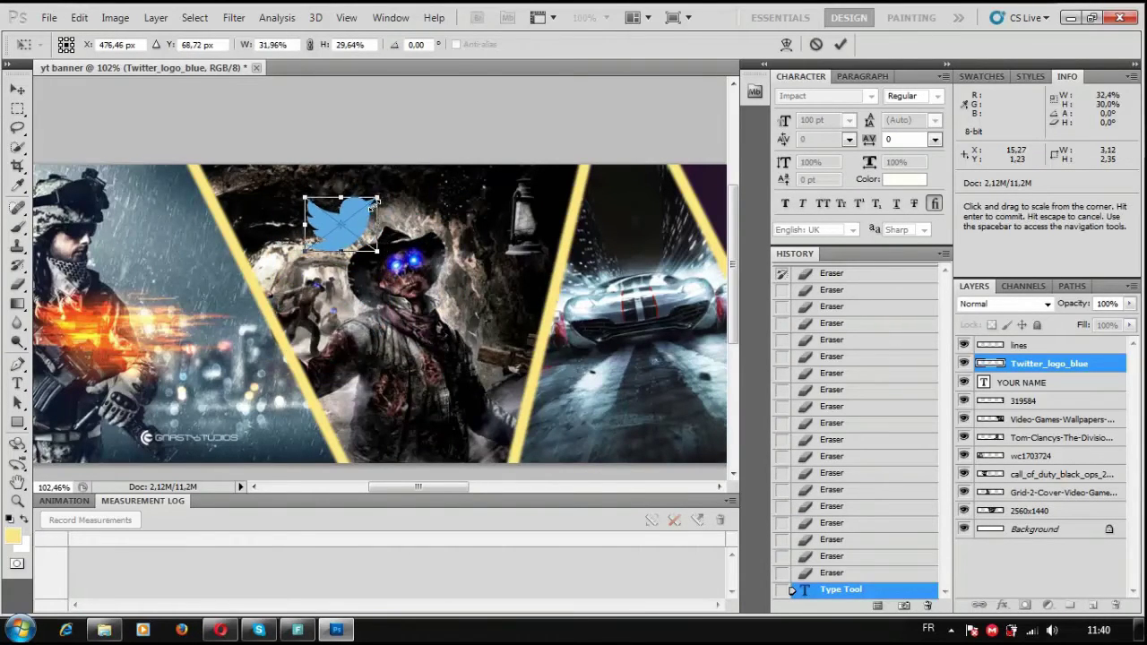
pyautogui.moveTo(400, 182); pyautogui.dragTo(381, 179)
pyautogui.press('Return')
pyautogui.press('z')
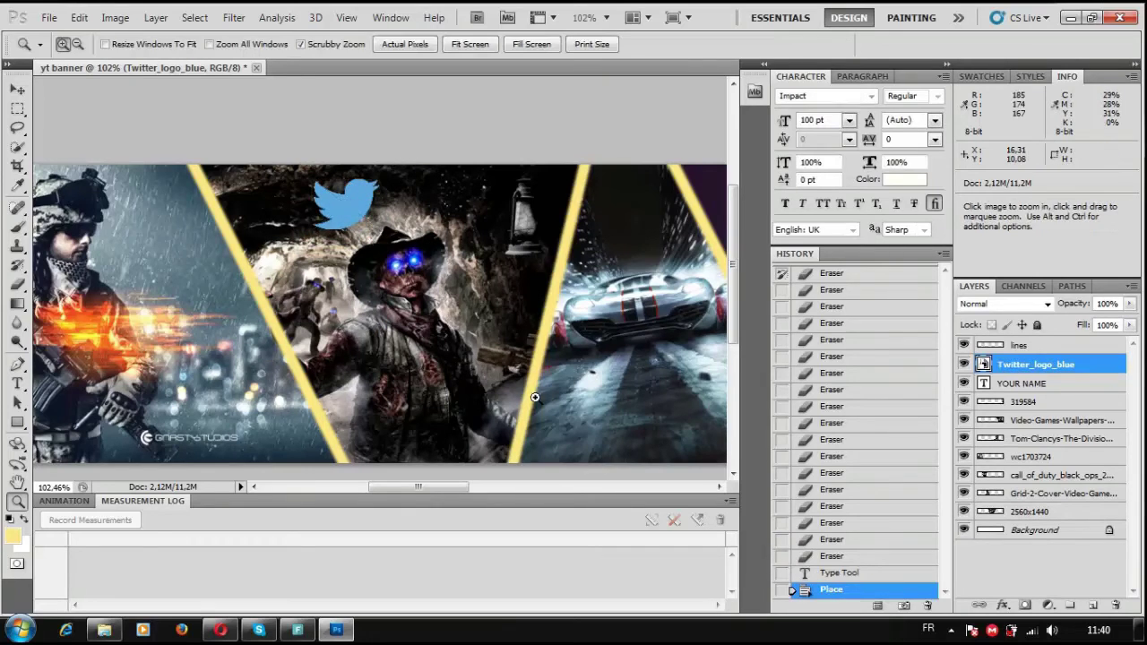
pyautogui.rightClick(992, 364)
pyautogui.click(882, 352)
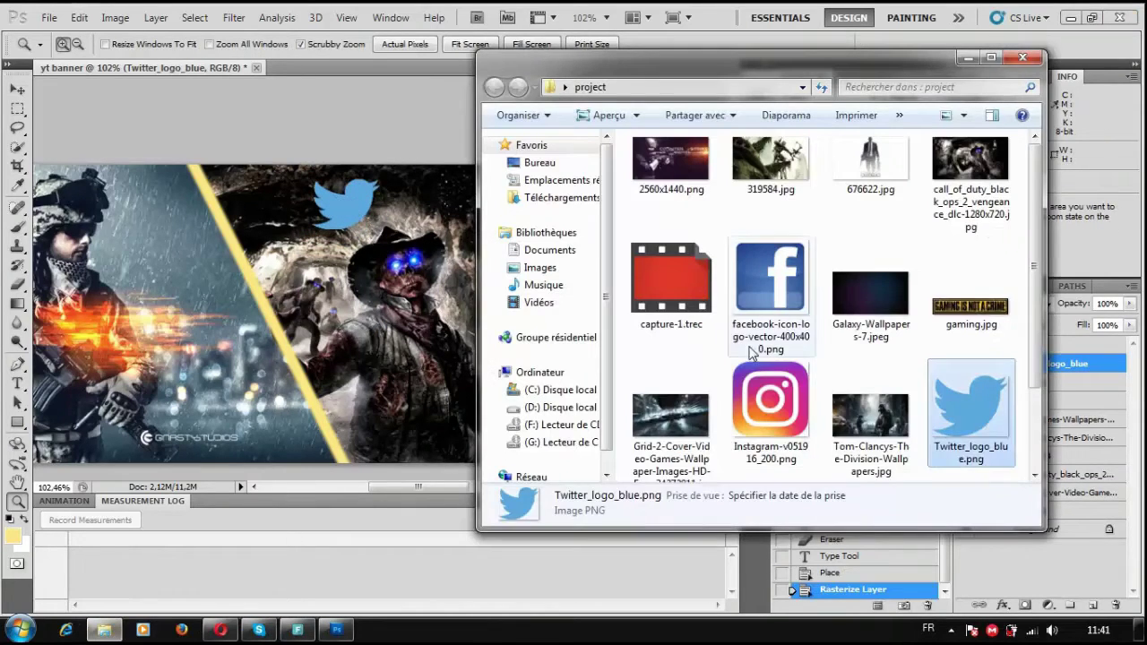
# - Place the Instagram logo, scaled down just below the Twitter logo
pyautogui.doubleClick(768, 396)
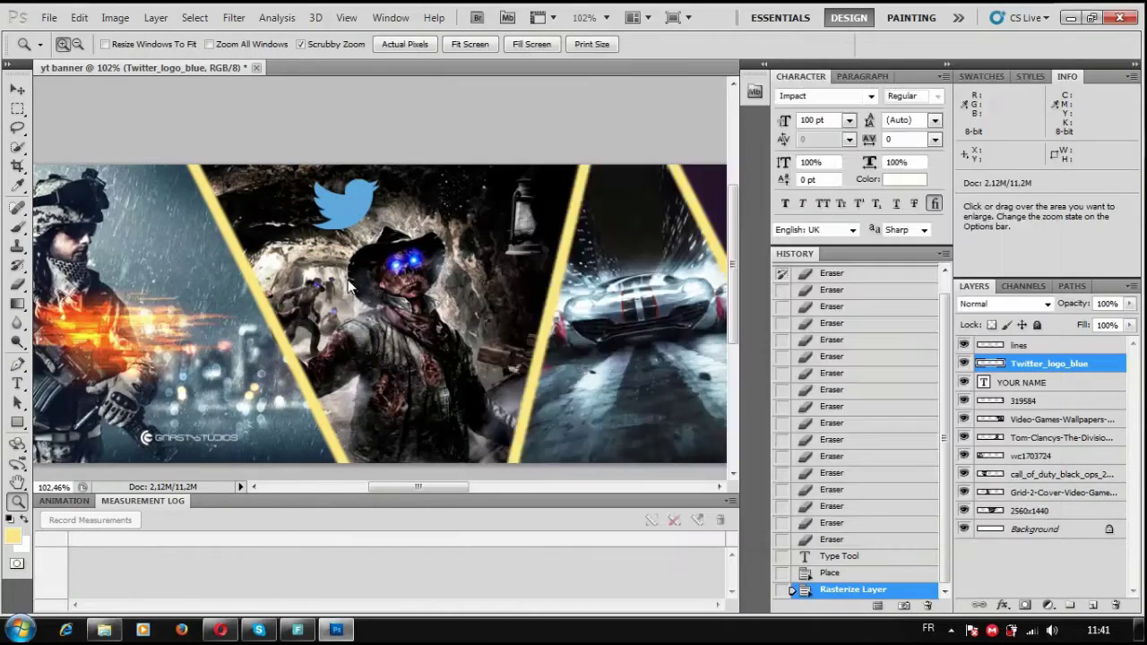
pyautogui.moveTo(405, 236)
pyautogui.mouseDown()
pyautogui.moveTo(373, 278)
pyautogui.moveTo(354, 268)
pyautogui.mouseUp()
pyautogui.press('Return')
pyautogui.press('z')
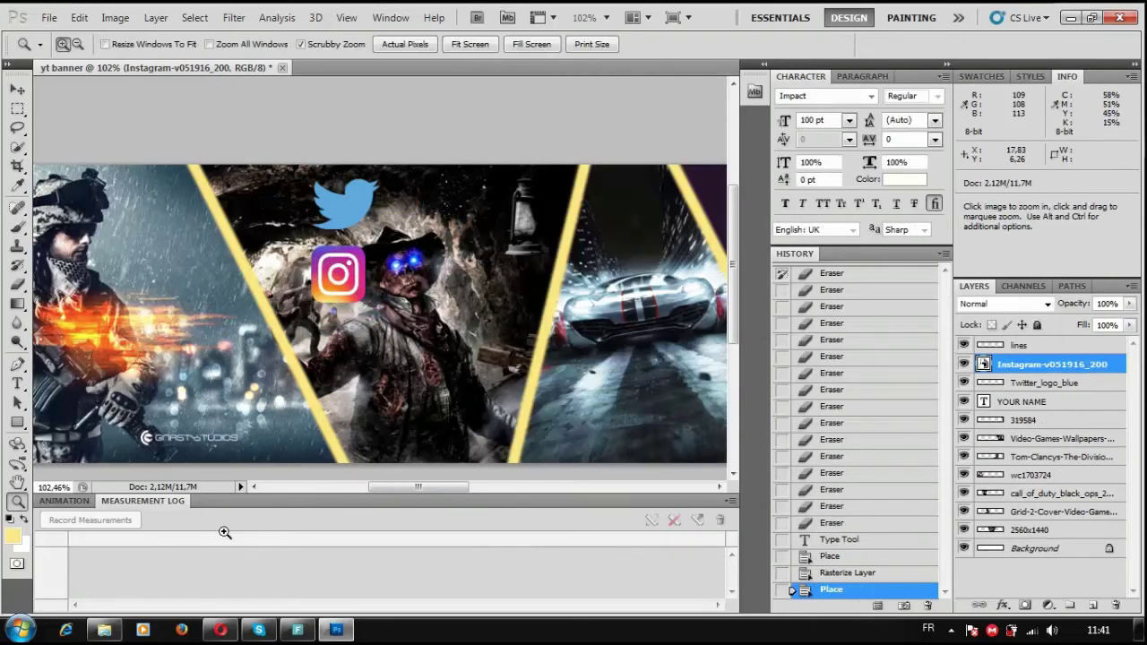
# - Drag in the Facebook logo and shrink it below the Instagram logo
pyautogui.click(181, 631)
pyautogui.moveTo(768, 285); pyautogui.dragTo(343, 381)
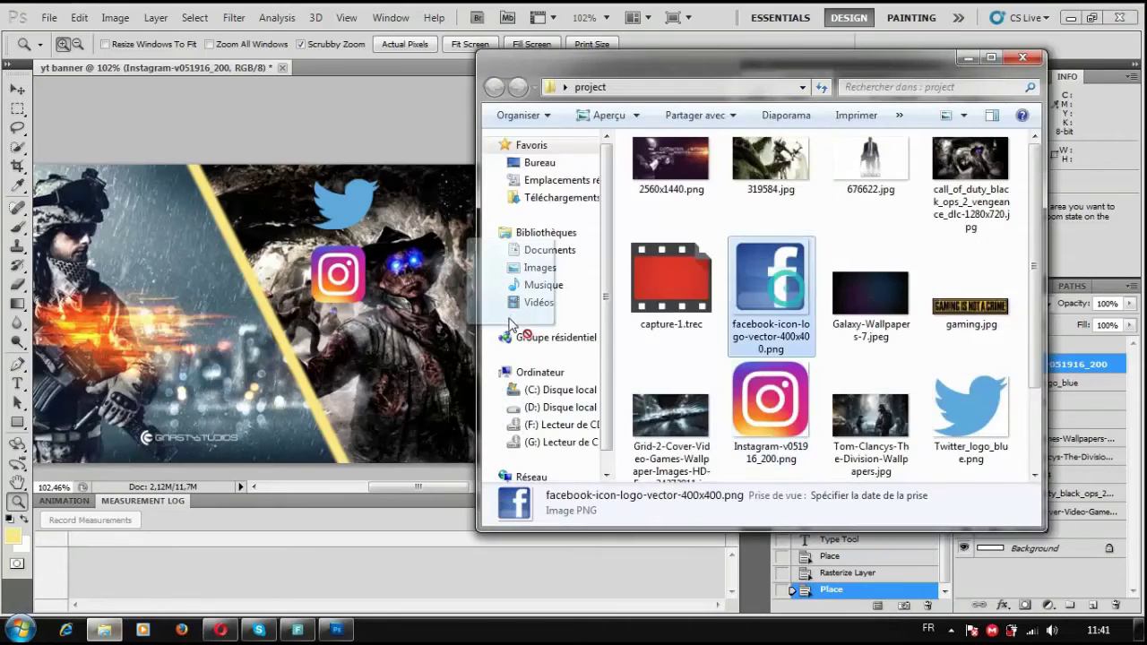
pyautogui.moveTo(530, 130)
pyautogui.mouseDown()
pyautogui.moveTo(302, 383)
pyautogui.moveTo(352, 356)
pyautogui.mouseUp()
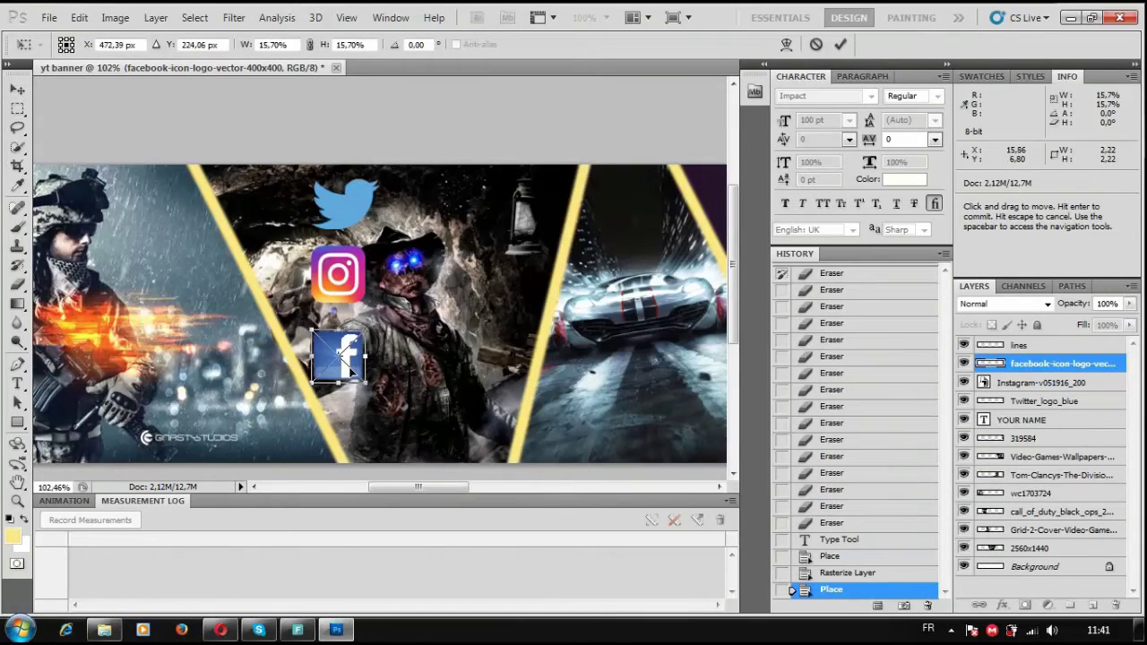
pyautogui.press('Return')
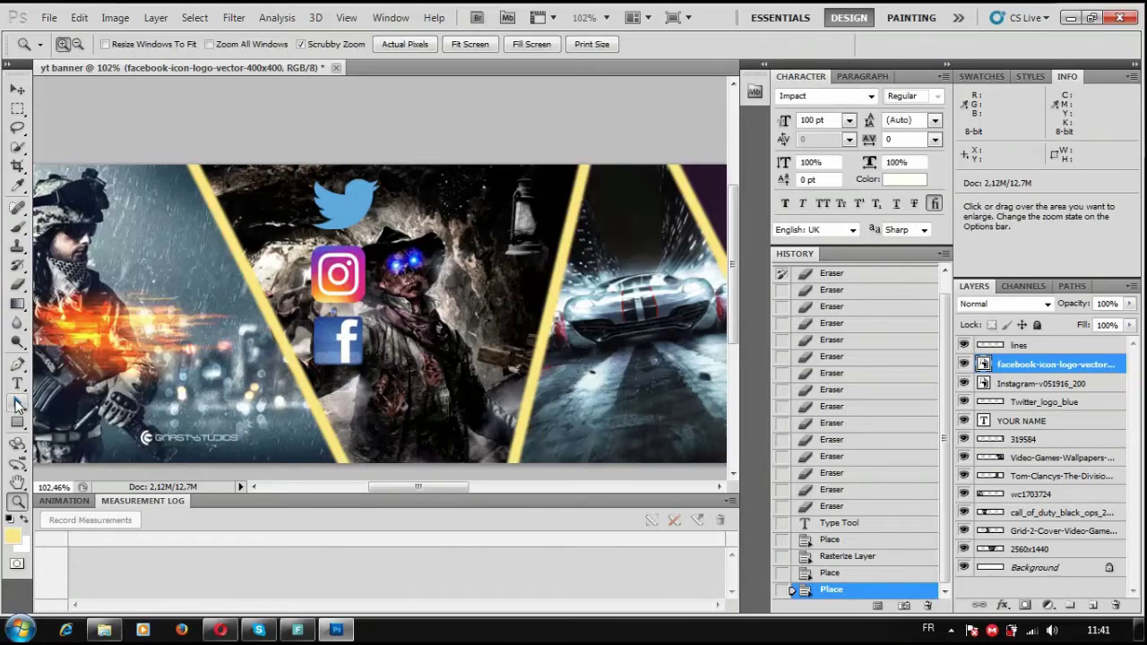
pyautogui.click(17, 384)
pyautogui.click(411, 204)
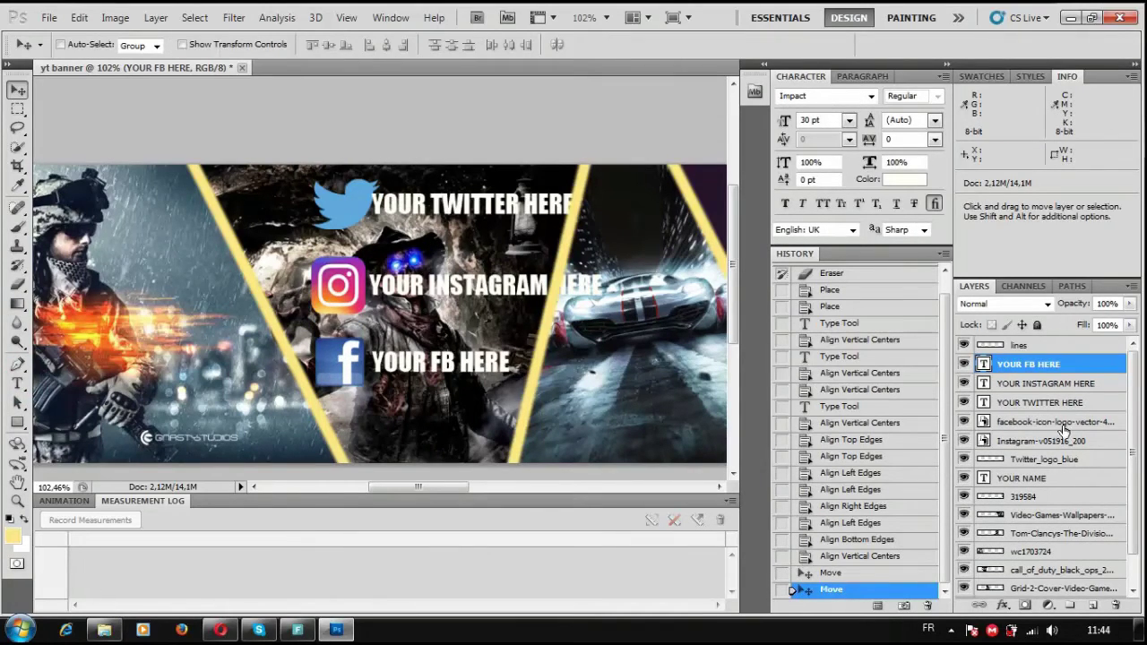
# - Vertically centre the Facebook icon with its YOUR FB HERE text
pyautogui.keyDown('ctrl'); pyautogui.click(1062, 423); pyautogui.keyUp('ctrl')
pyautogui.click(328, 45)
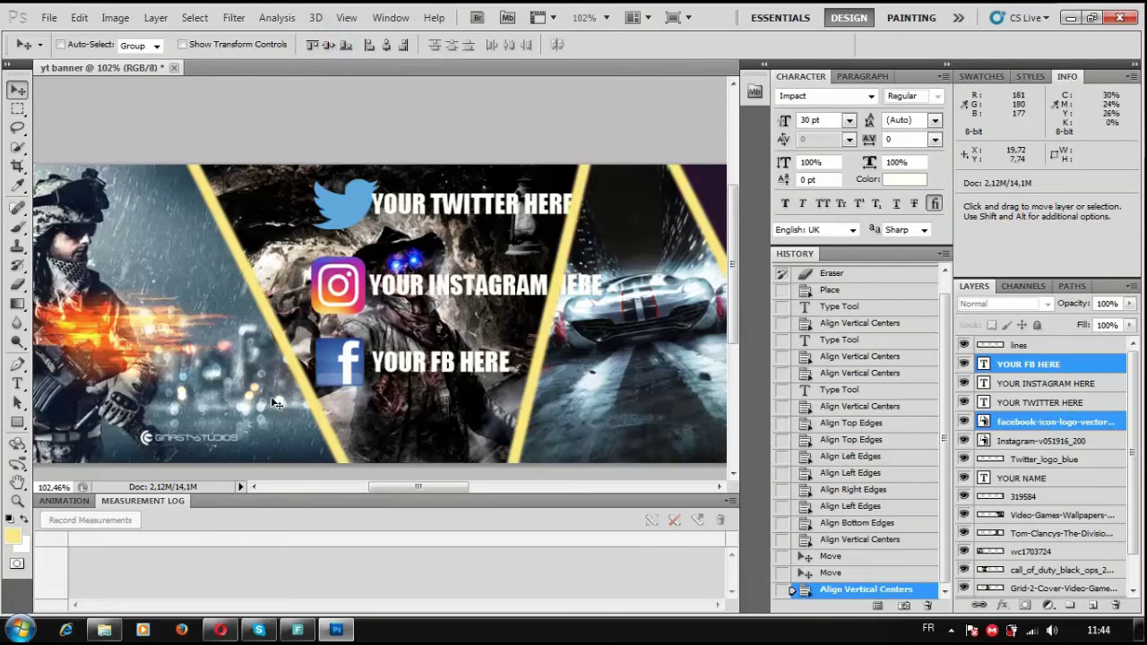
pyautogui.press('z')
pyautogui.moveTo(323, 228)
pyautogui.mouseDown()
pyautogui.moveTo(475, 331)
pyautogui.moveTo(555, 331)
pyautogui.mouseUp()
pyautogui.moveTo(469, 487); pyautogui.dragTo(588, 497)
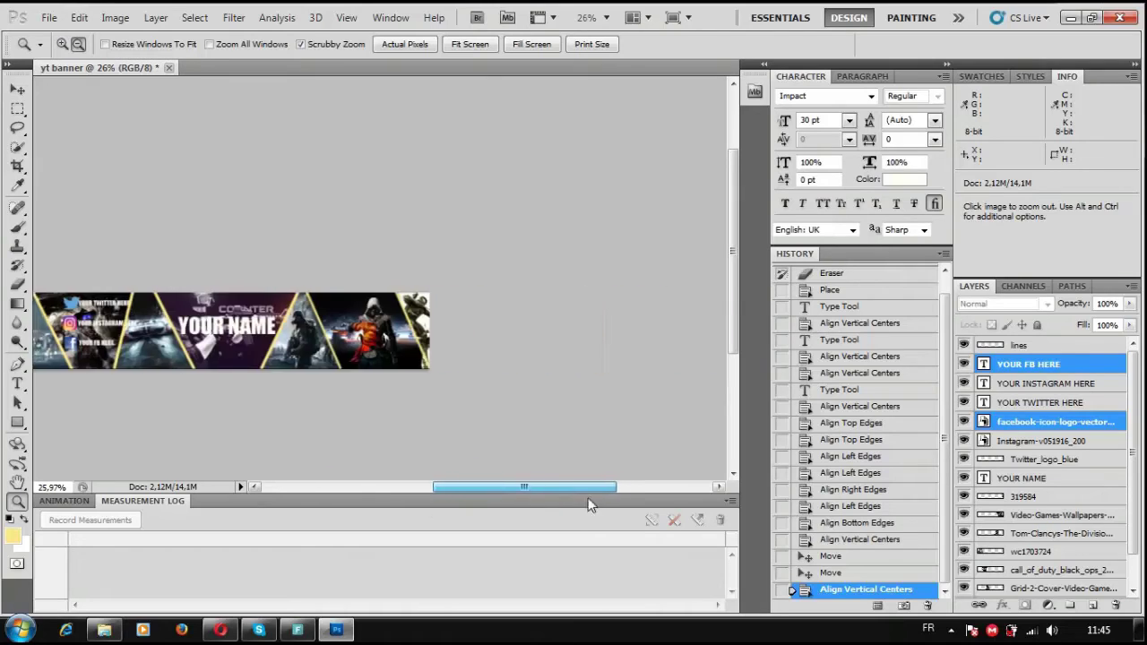
pyautogui.moveTo(489, 438); pyautogui.dragTo(547, 439)
# - Stamp all visible layers into a new merged Layer 1 with Ctrl+Shift+Alt+E
pyautogui.click(1026, 350)
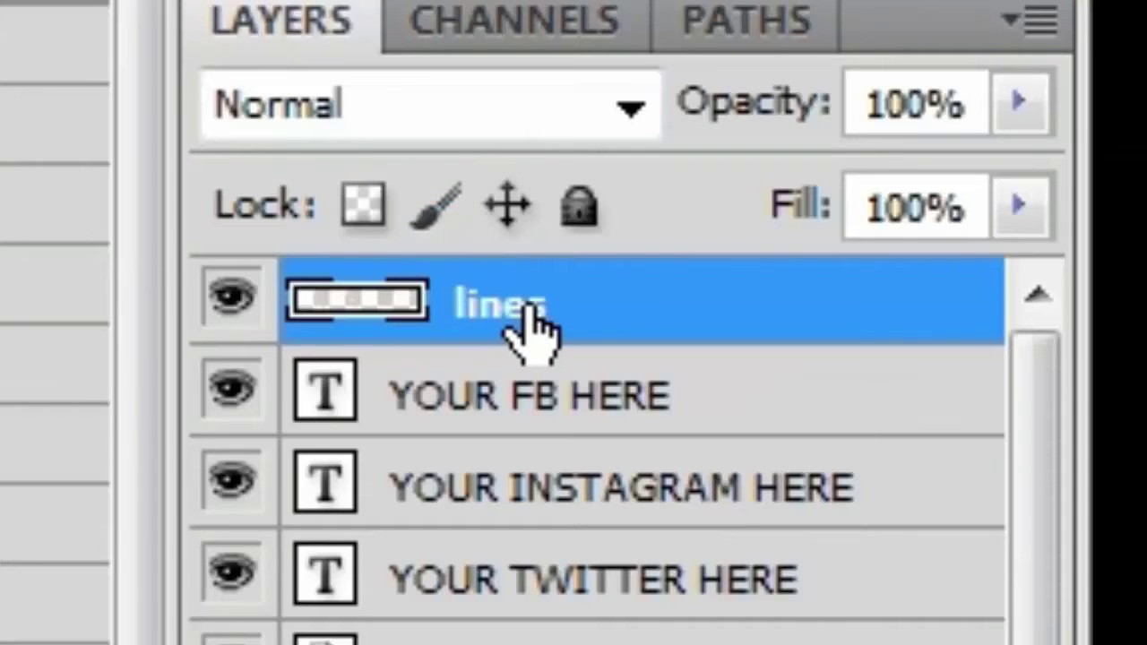
pyautogui.hotkey('ctrl', 'shift', 'alt', 'e')
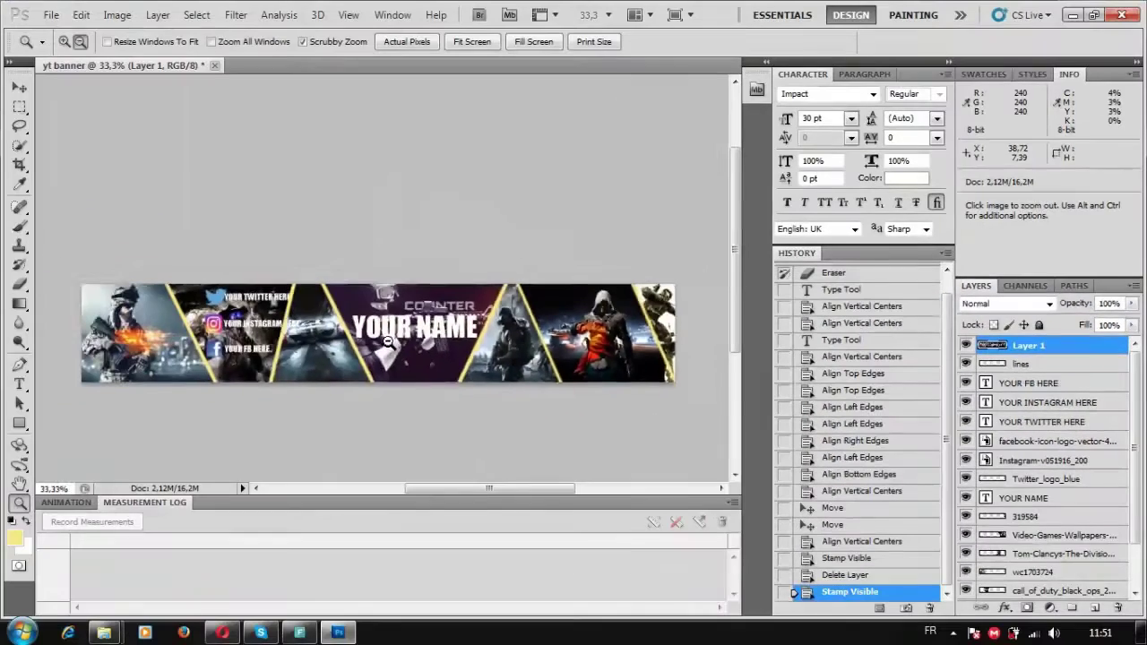
pyautogui.moveTo(387, 341); pyautogui.dragTo(370, 341)
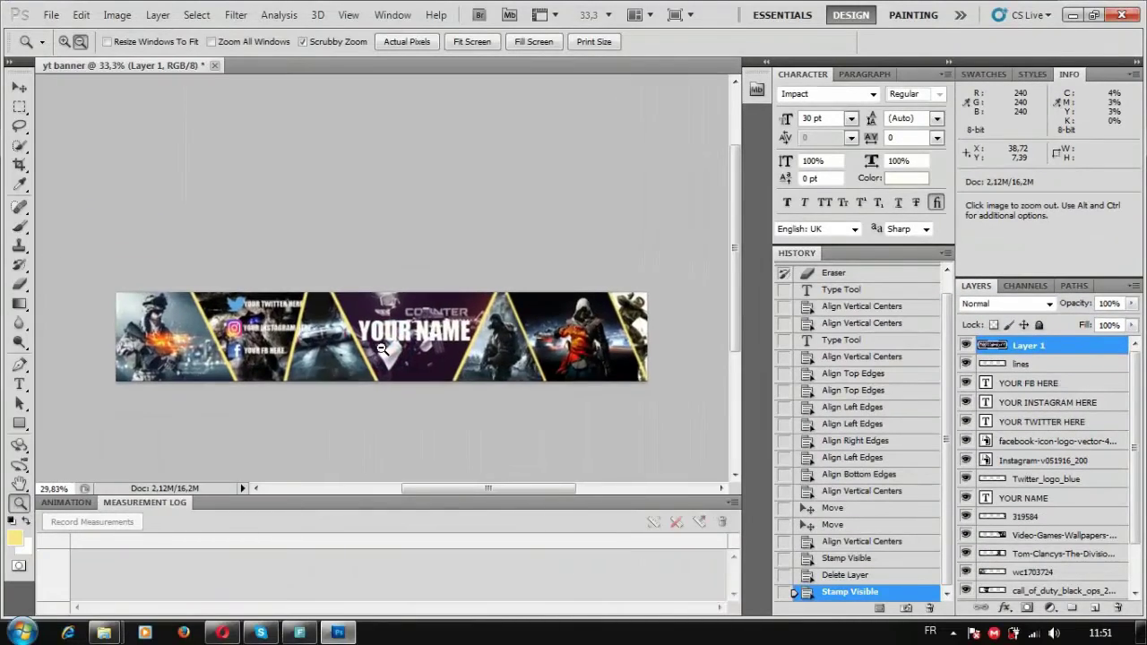
# - Open Galaxy-Wallpapers-7.jpeg from the project folder via File > Open
pyautogui.click(51, 15)
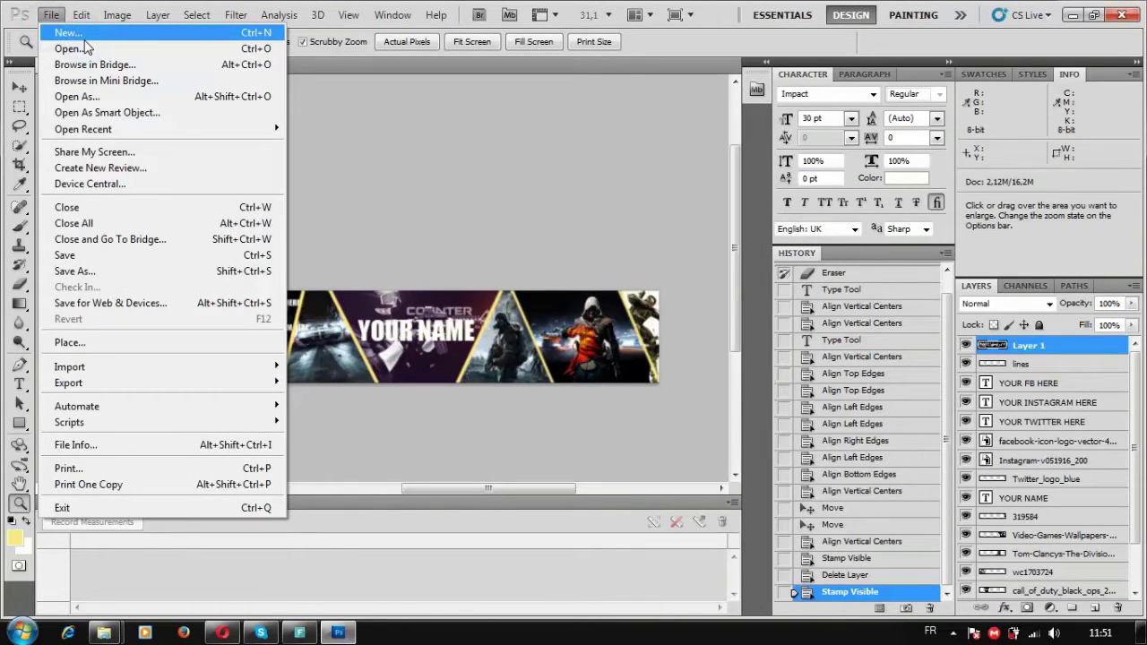
pyautogui.click(76, 48)
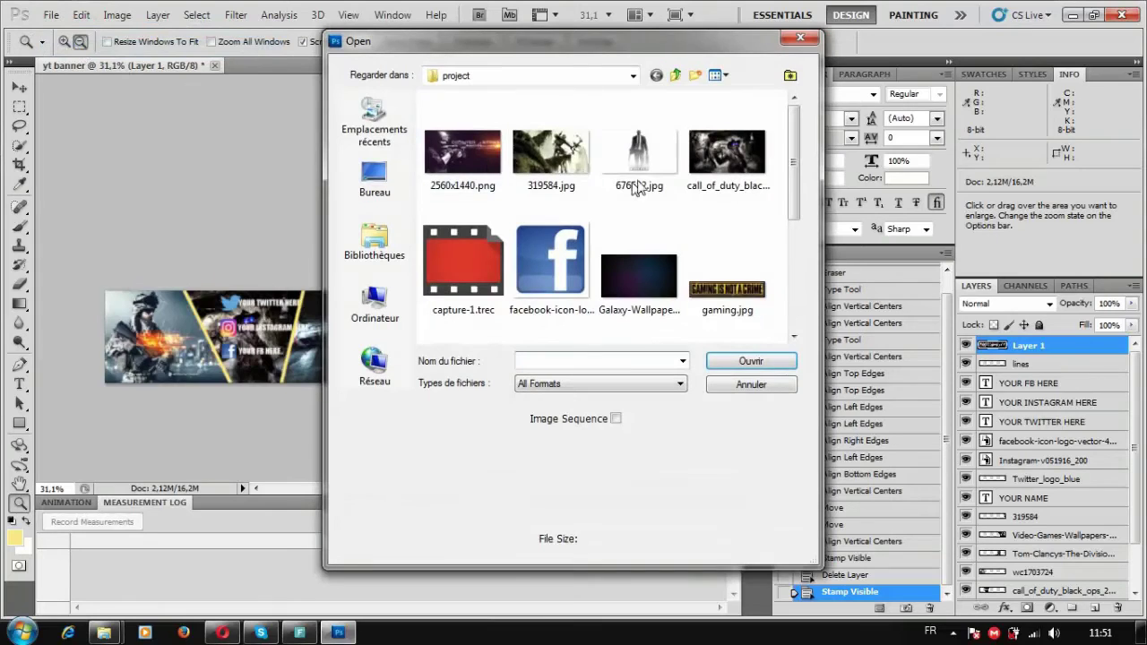
pyautogui.click(639, 276)
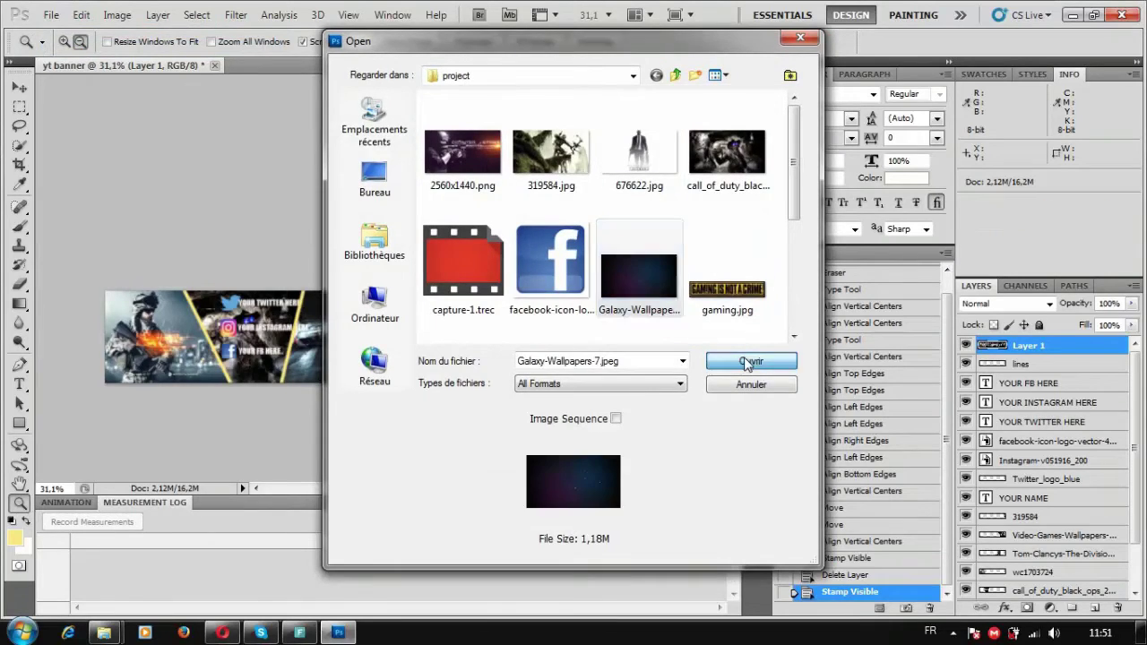
pyautogui.click(726, 361)
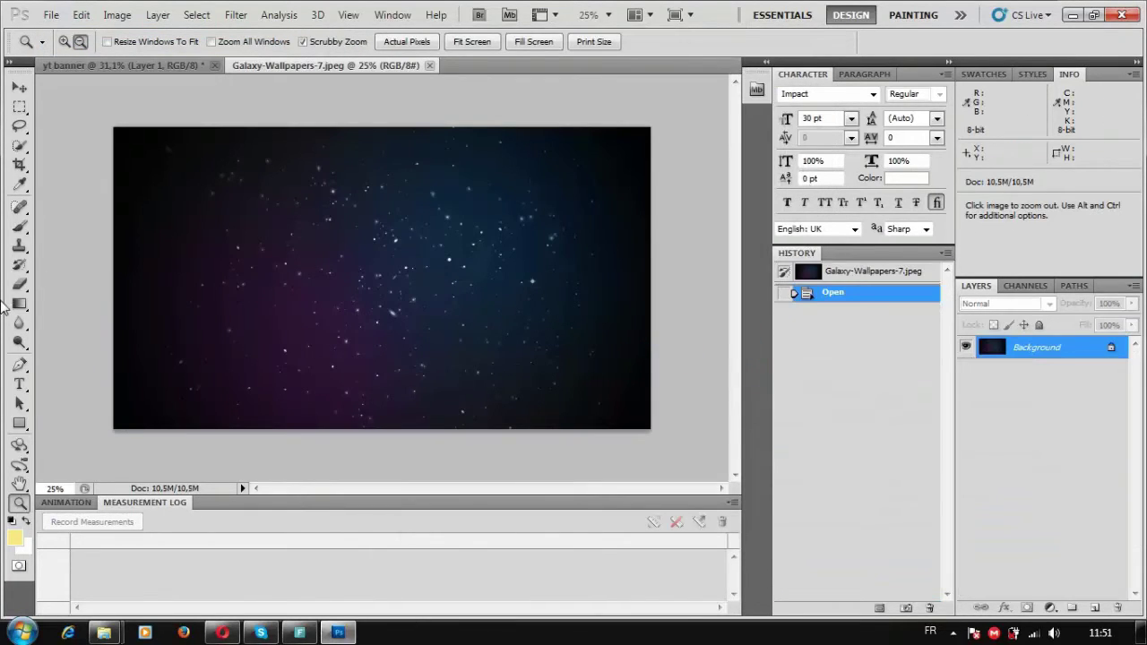
# - Copy the merged banner layer from yt banner onto the galaxy wallpaper
pyautogui.click(17, 87)
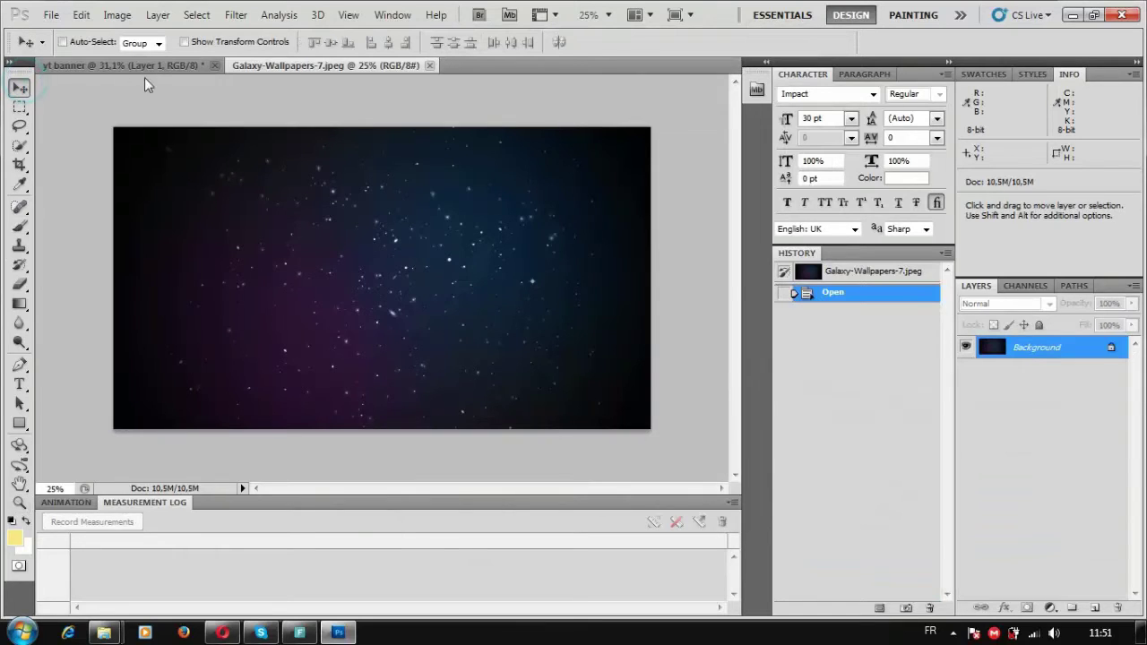
pyautogui.click(152, 66)
pyautogui.moveTo(336, 339)
pyautogui.mouseDown()
pyautogui.moveTo(311, 37)
pyautogui.moveTo(332, 292)
pyautogui.mouseUp()
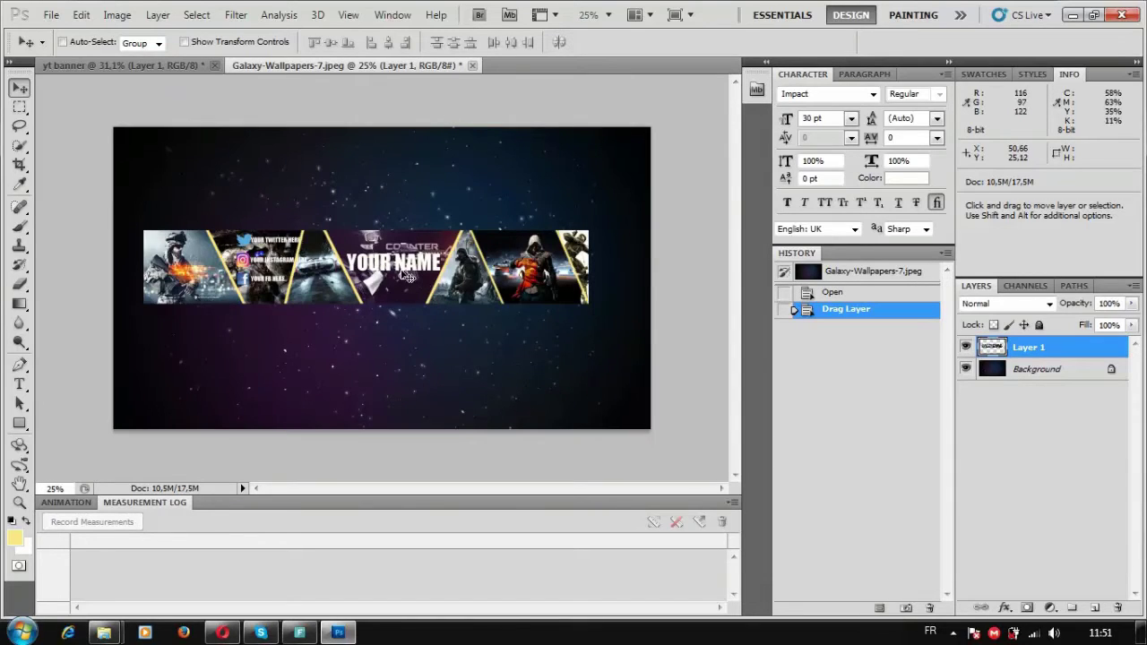
pyautogui.moveTo(403, 276); pyautogui.dragTo(422, 287)
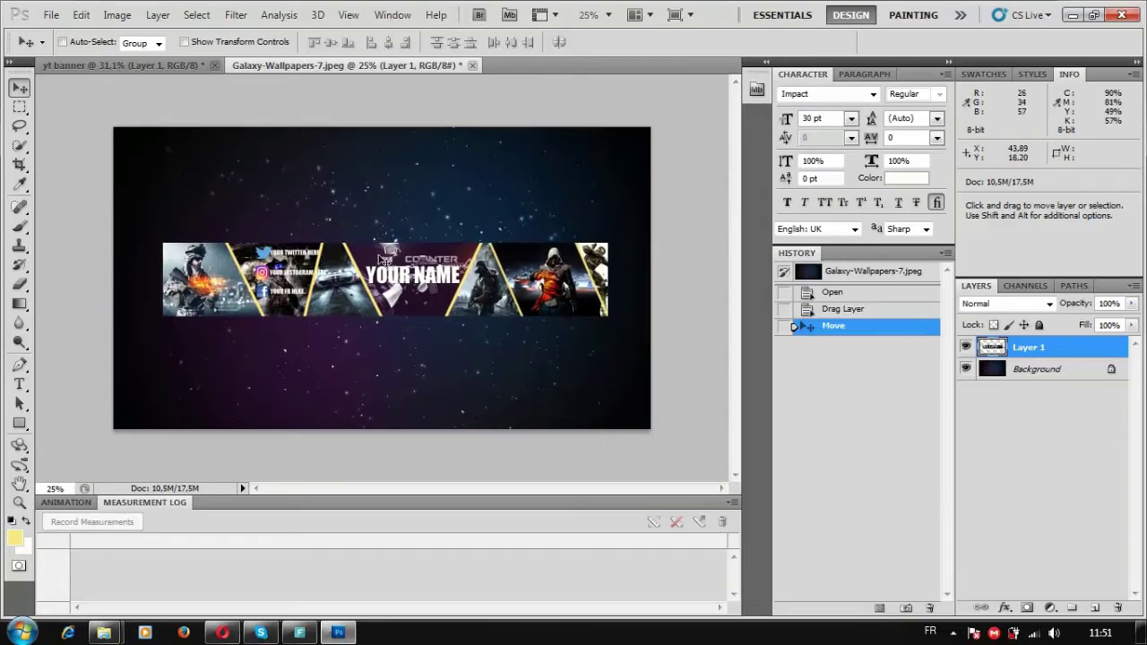
pyautogui.click(414, 327)
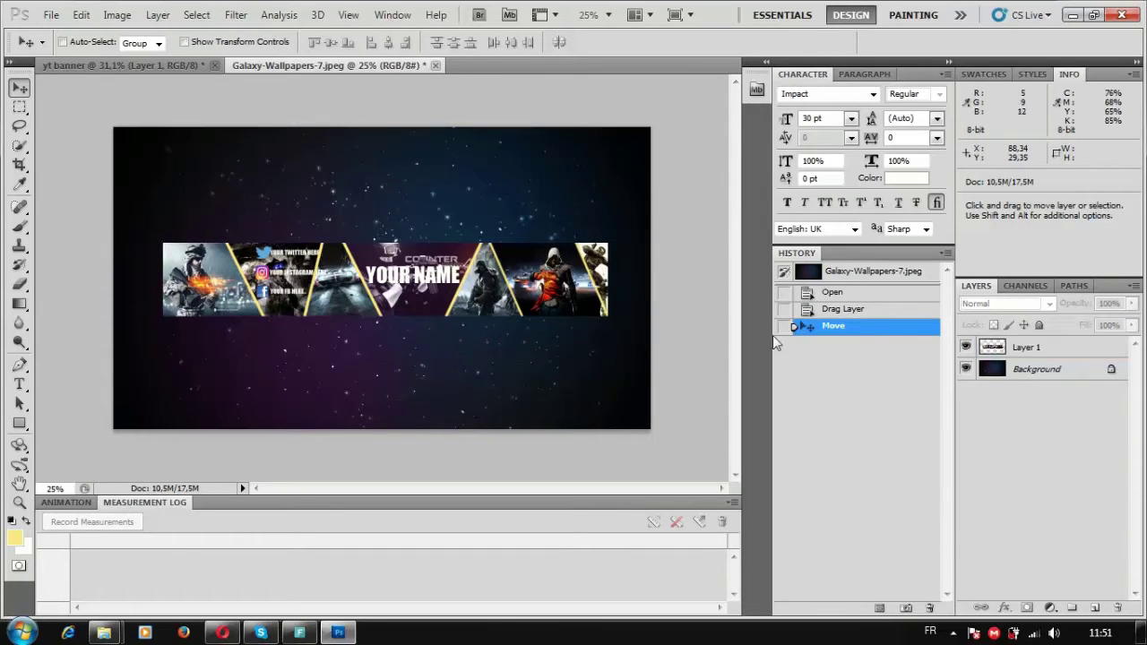
# - Vertically centre the banner layer on the wallpaper Background
pyautogui.click(1036, 370)
pyautogui.keyDown('ctrl'); pyautogui.click(1030, 348); pyautogui.keyUp('ctrl')
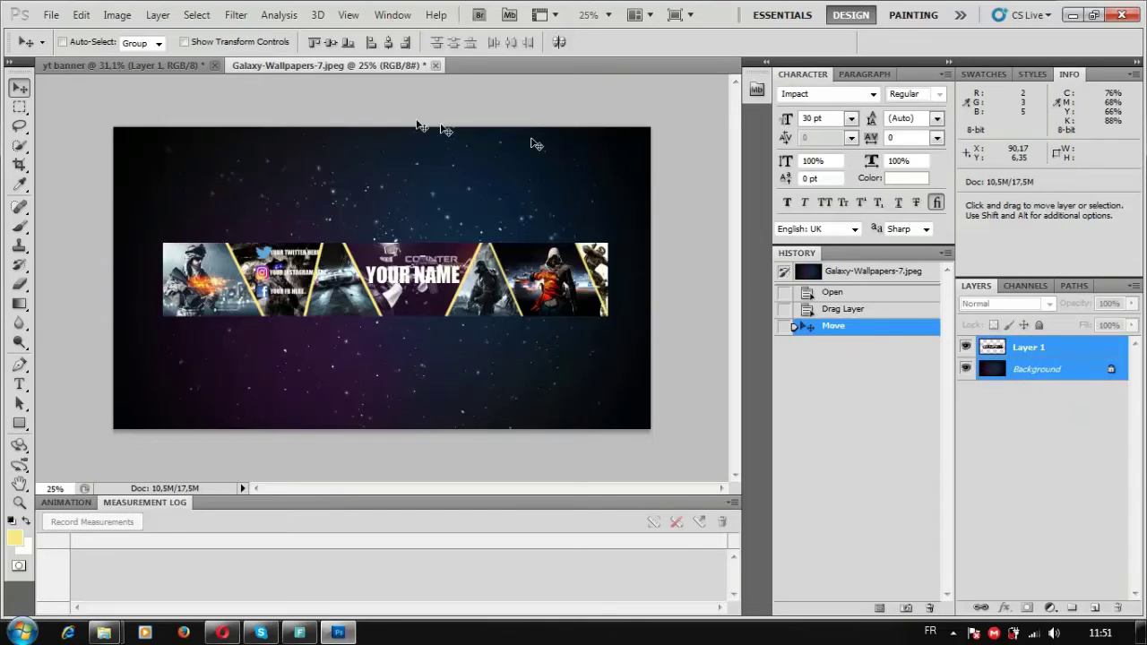
pyautogui.click(331, 43)
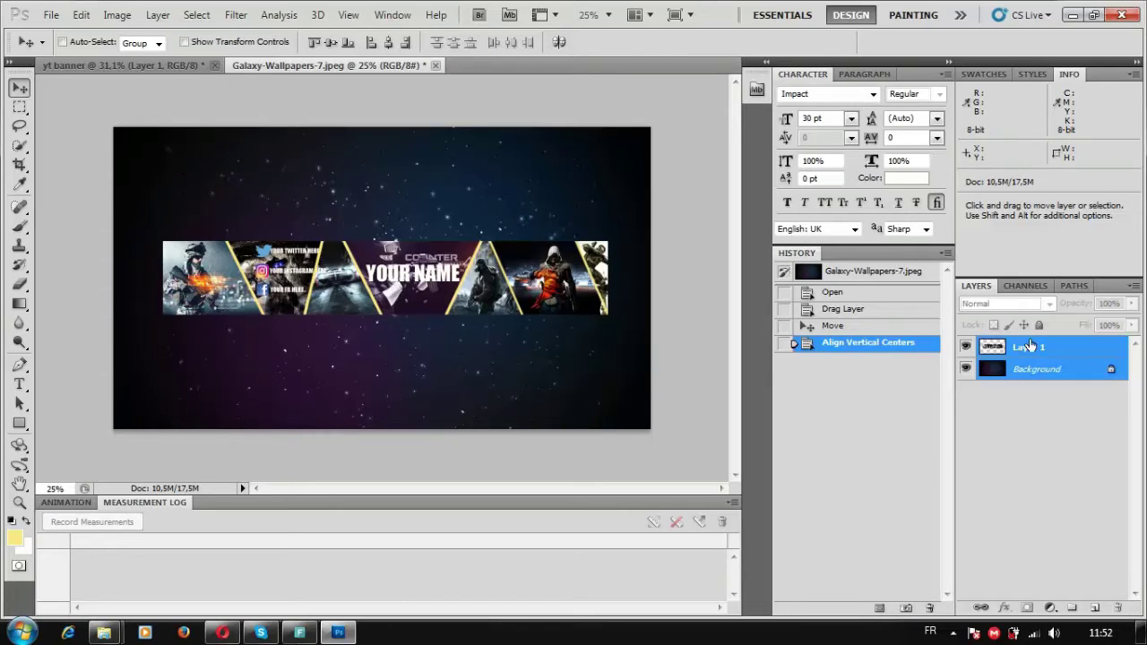
pyautogui.click(1052, 398)
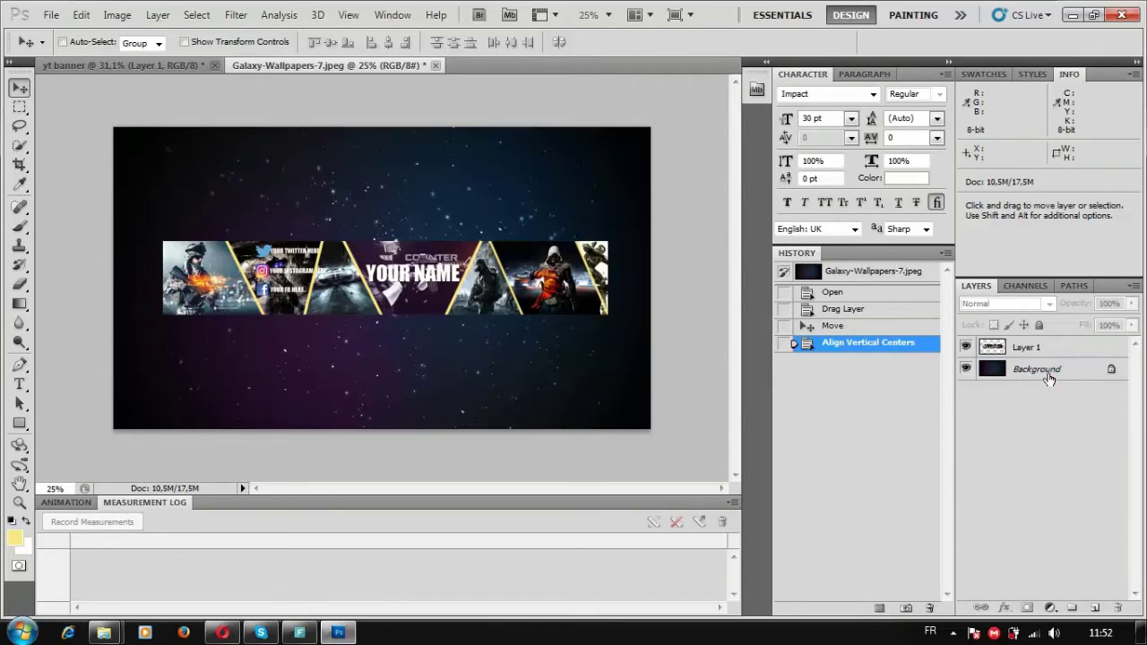
pyautogui.click(1033, 348)
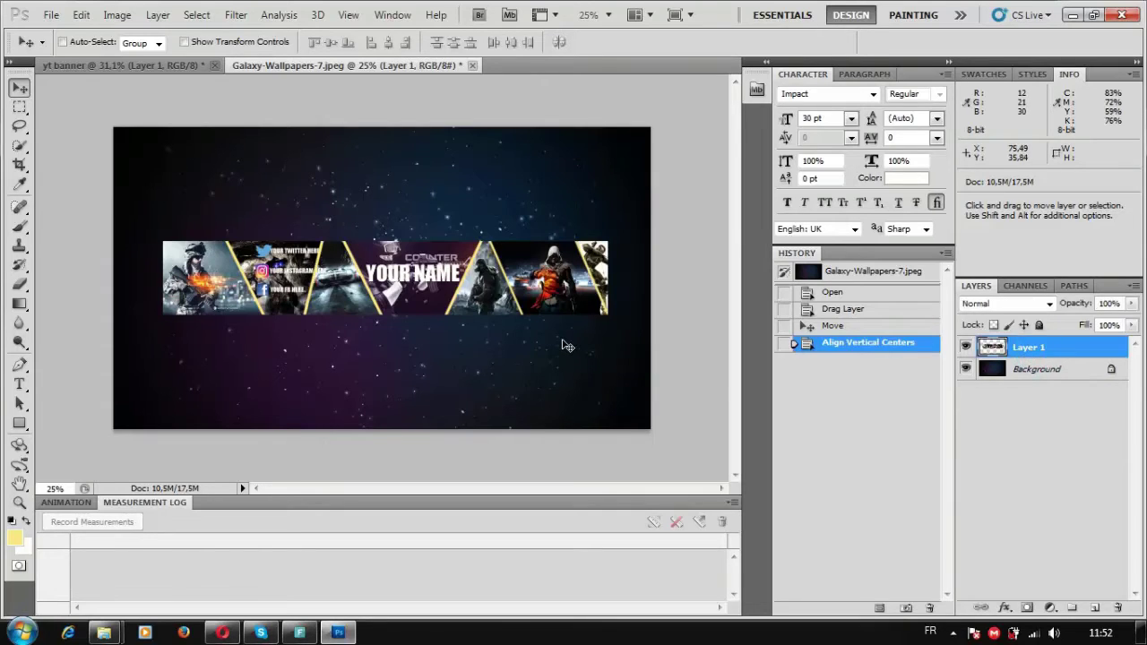
# - Stretch the banner to 120.75% width so it spans the wallpaper edge to edge
pyautogui.hotkey('ctrl', 't')
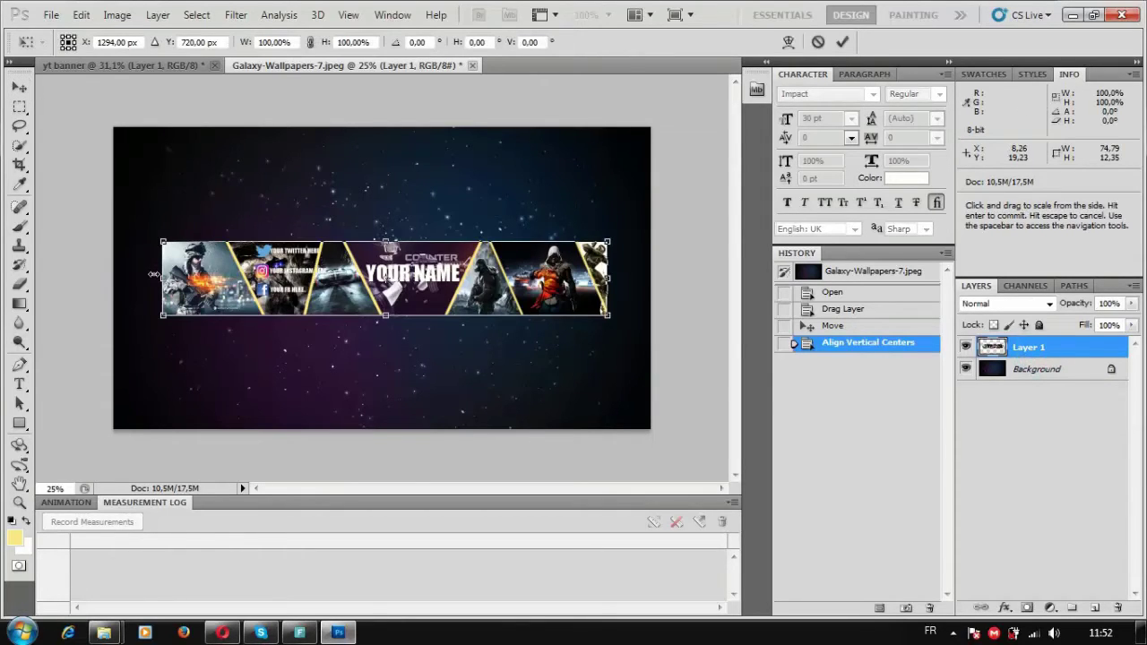
pyautogui.moveTo(162, 281); pyautogui.dragTo(125, 284)
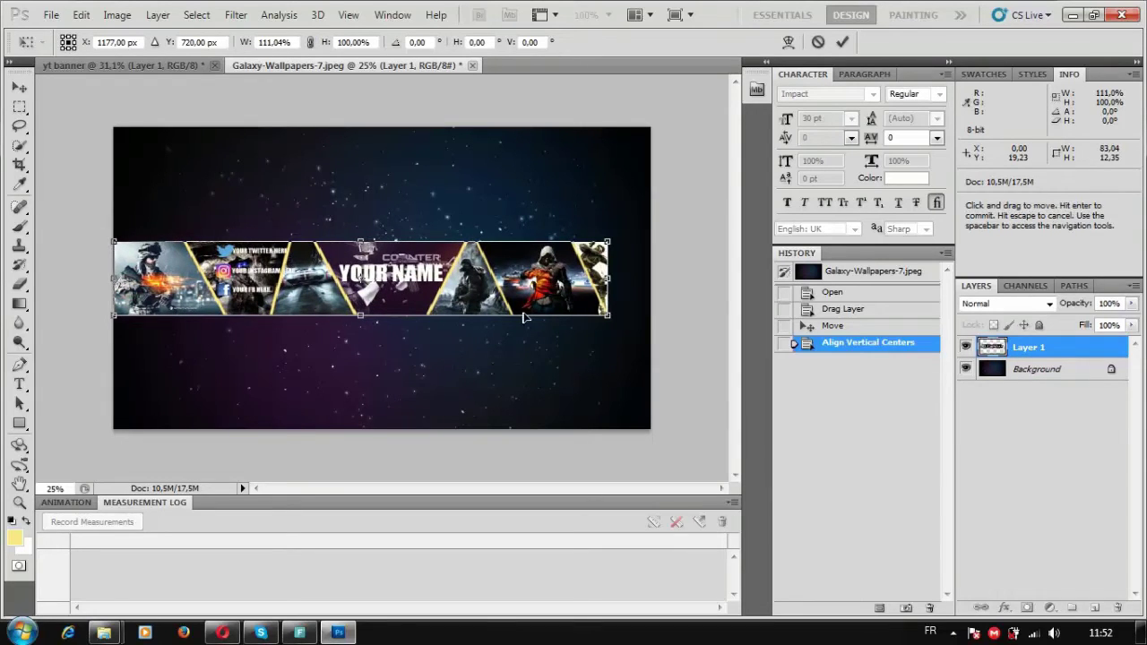
pyautogui.moveTo(608, 277); pyautogui.dragTo(654, 279)
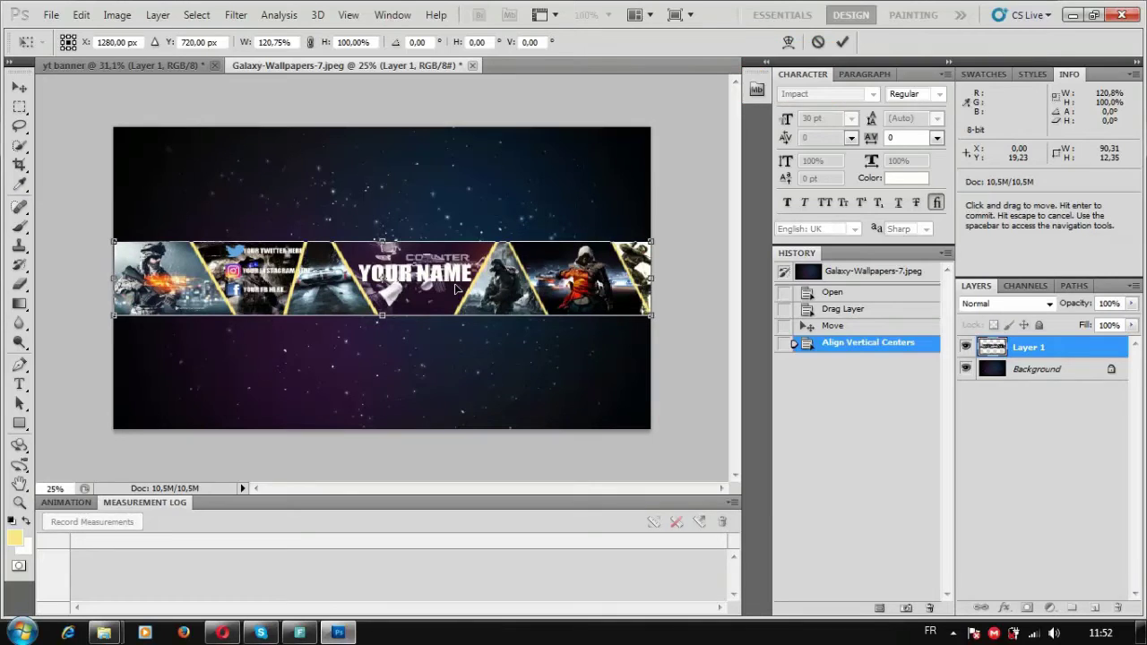
pyautogui.press('Return')
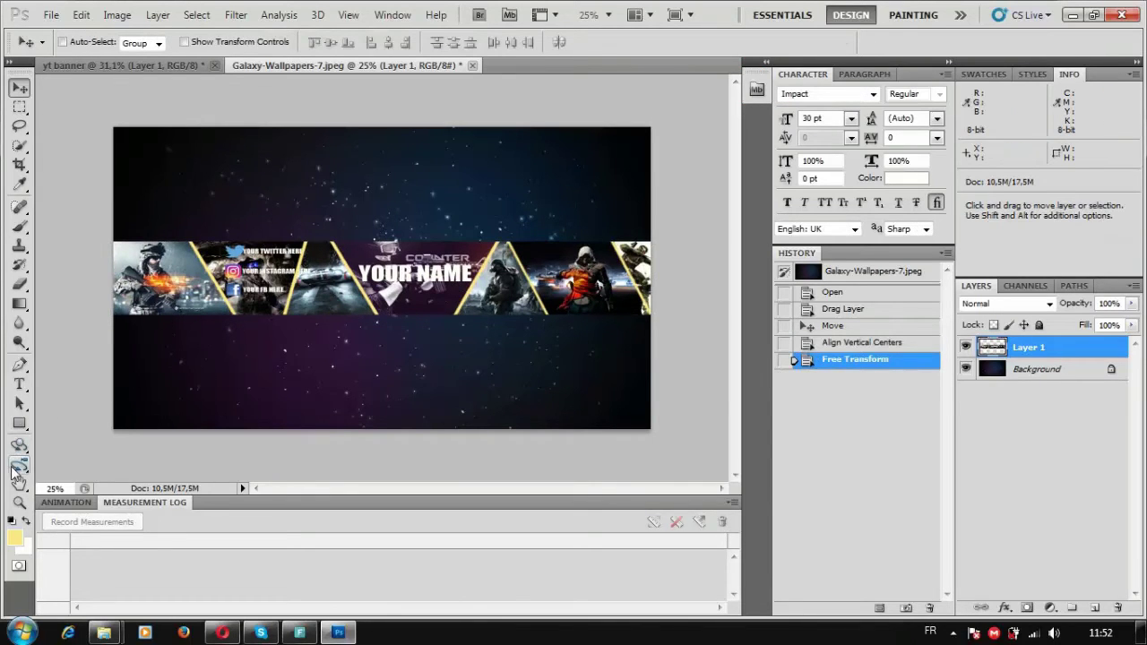
pyautogui.click(19, 502)
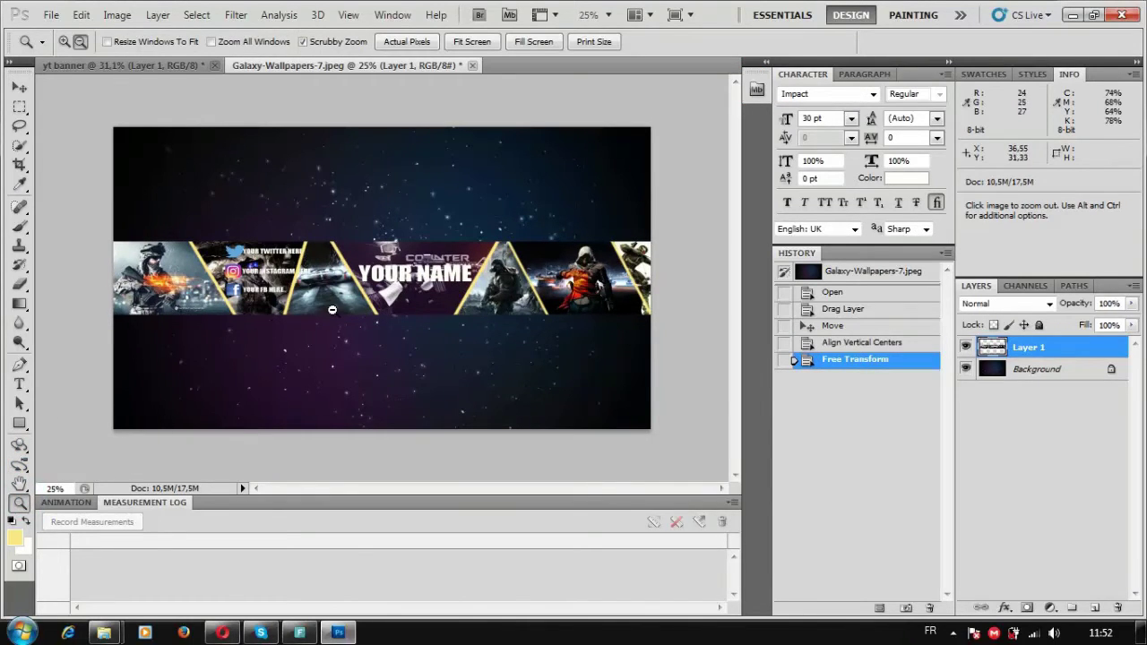
pyautogui.moveTo(332, 309)
pyautogui.mouseDown()
pyautogui.moveTo(429, 330)
pyautogui.moveTo(394, 334)
pyautogui.mouseUp()
pyautogui.moveTo(491, 281)
pyautogui.mouseDown()
pyautogui.moveTo(554, 287)
pyautogui.moveTo(441, 292)
pyautogui.moveTo(467, 293)
pyautogui.mouseUp()
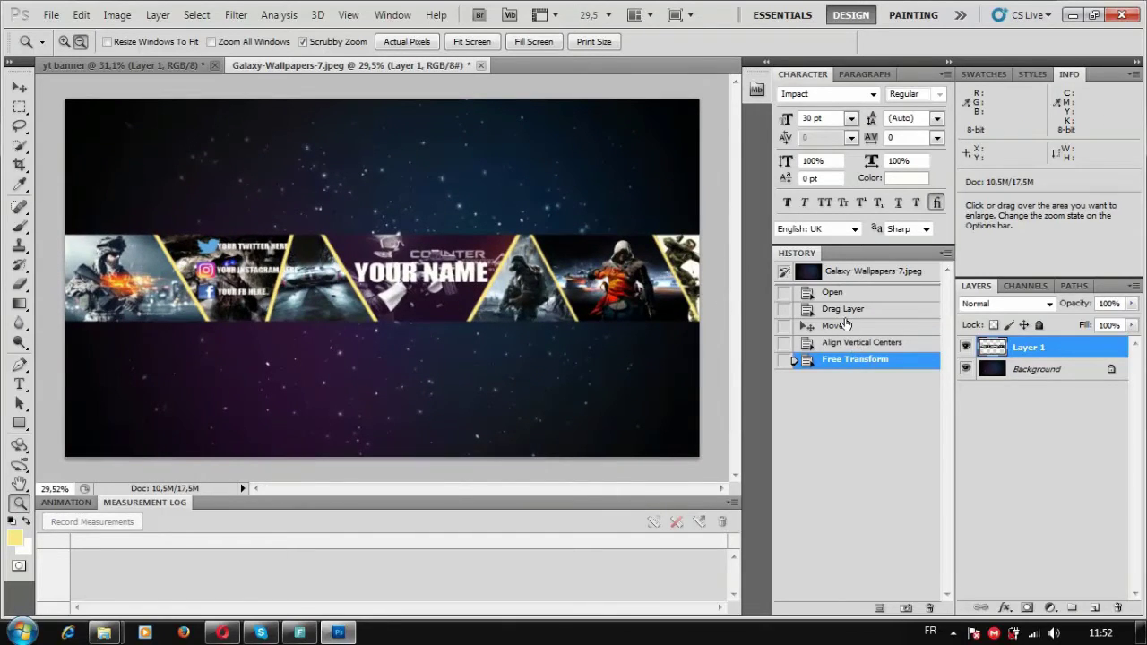
# - Add a drop shadow to the banner layer, increasing its opacity, distance and size
pyautogui.rightClick(1044, 357)
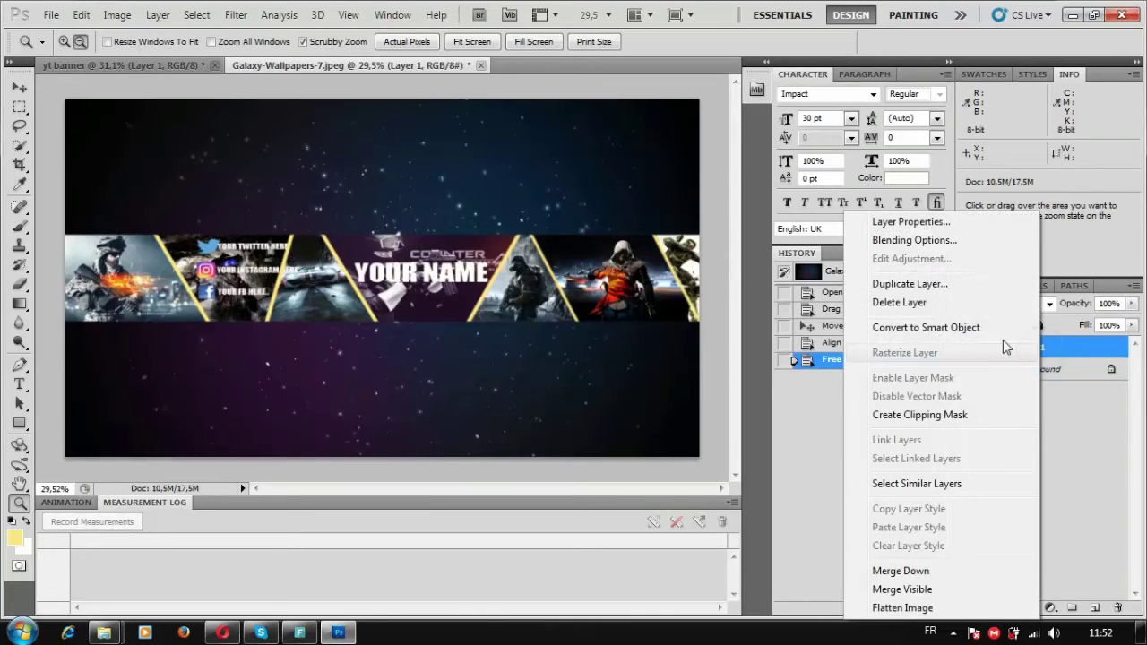
pyautogui.click(914, 240)
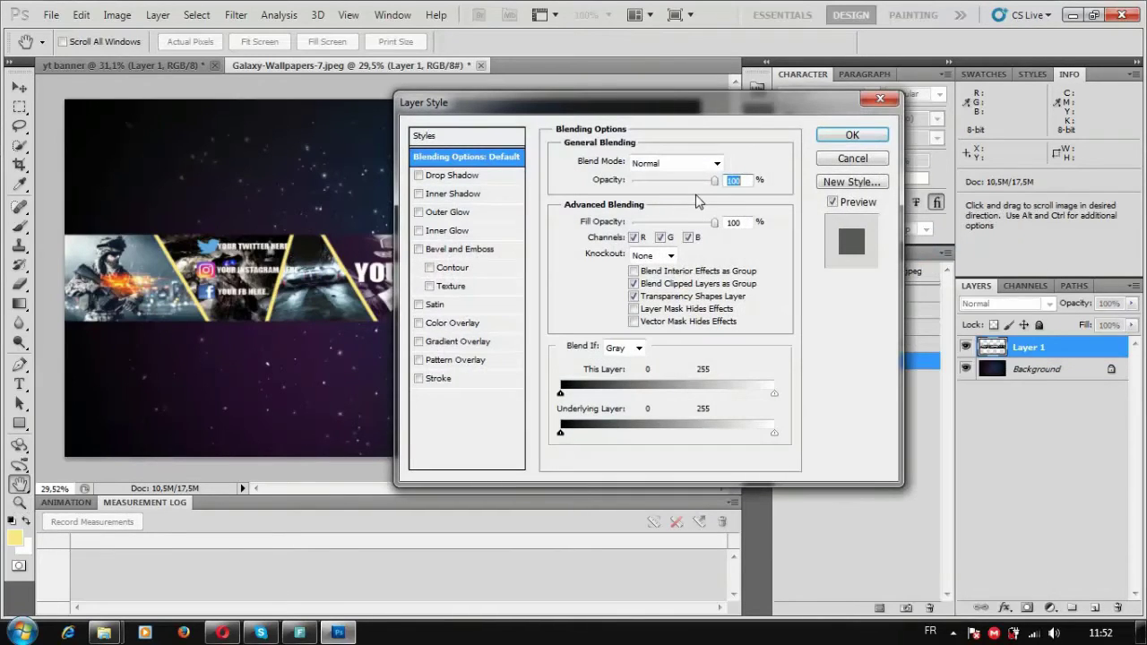
pyautogui.click(439, 176)
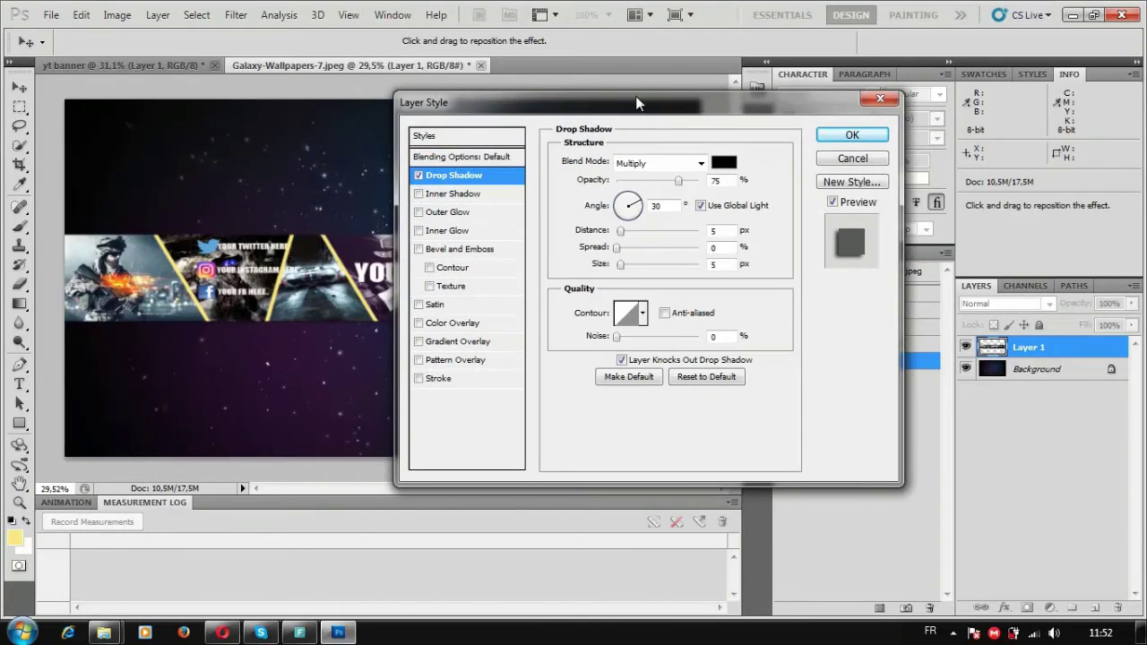
pyautogui.moveTo(635, 96); pyautogui.dragTo(802, 108)
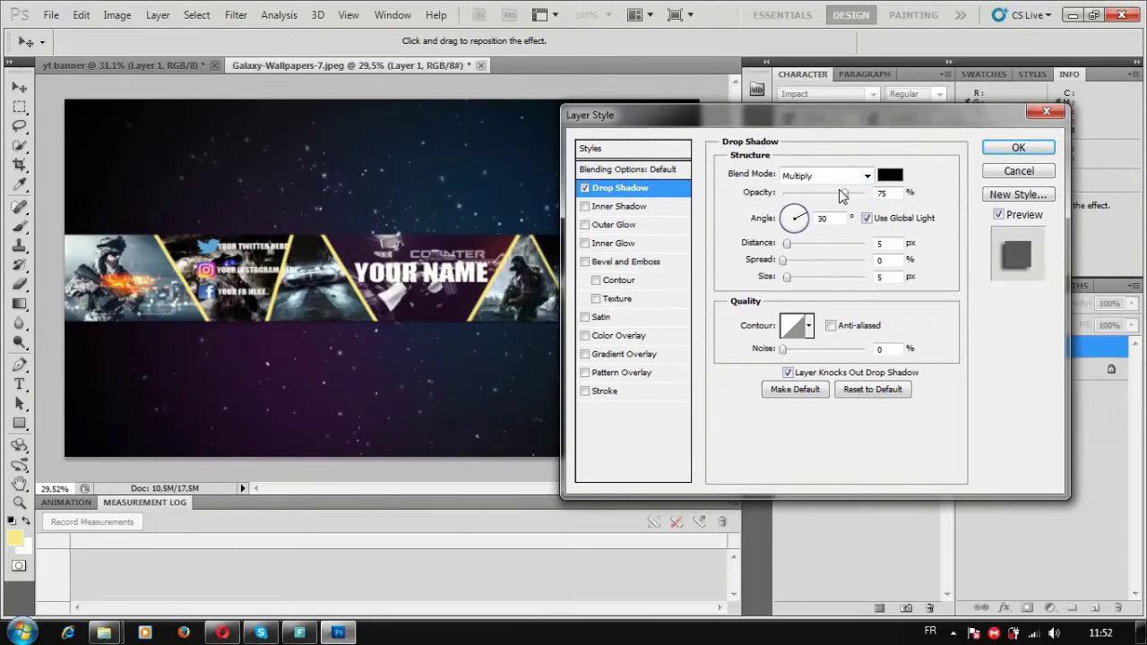
pyautogui.moveTo(847, 197); pyautogui.dragTo(867, 199)
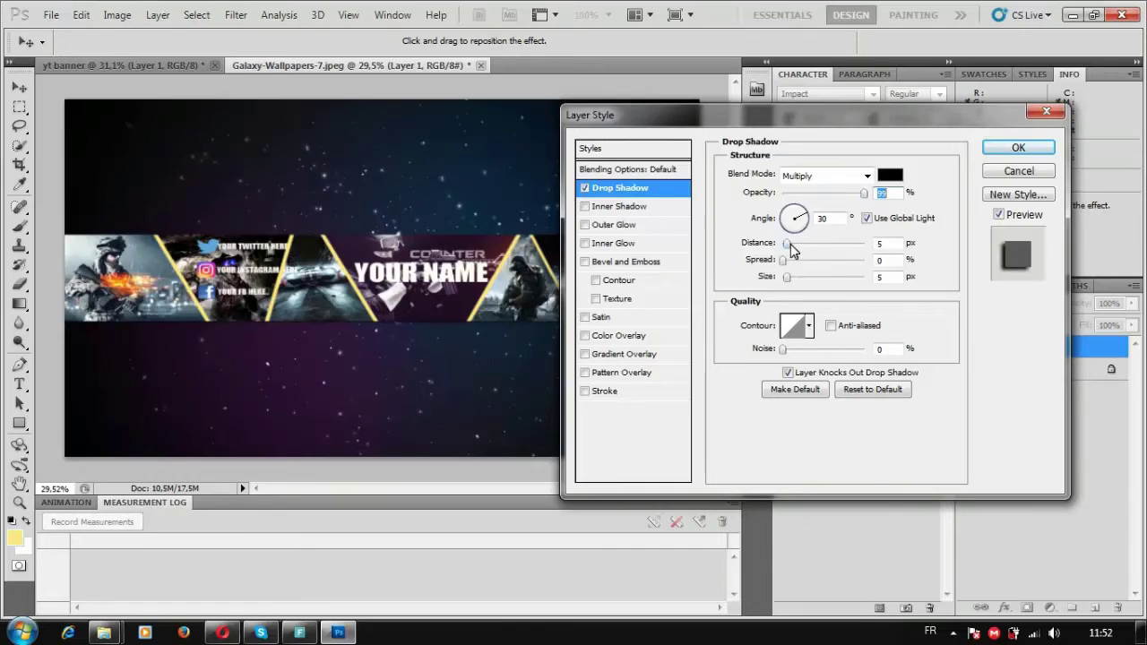
pyautogui.moveTo(790, 244)
pyautogui.mouseDown()
pyautogui.moveTo(849, 248)
pyautogui.moveTo(858, 266)
pyautogui.mouseUp()
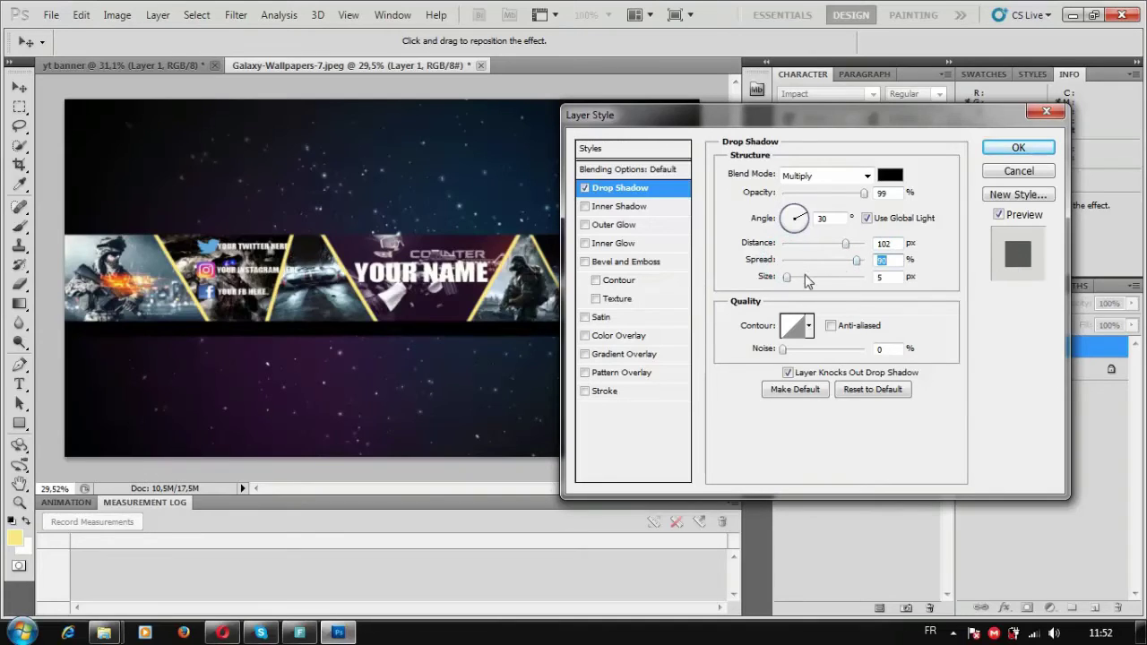
pyautogui.moveTo(788, 277)
pyautogui.mouseDown()
pyautogui.moveTo(829, 279)
pyautogui.moveTo(816, 279)
pyautogui.mouseUp()
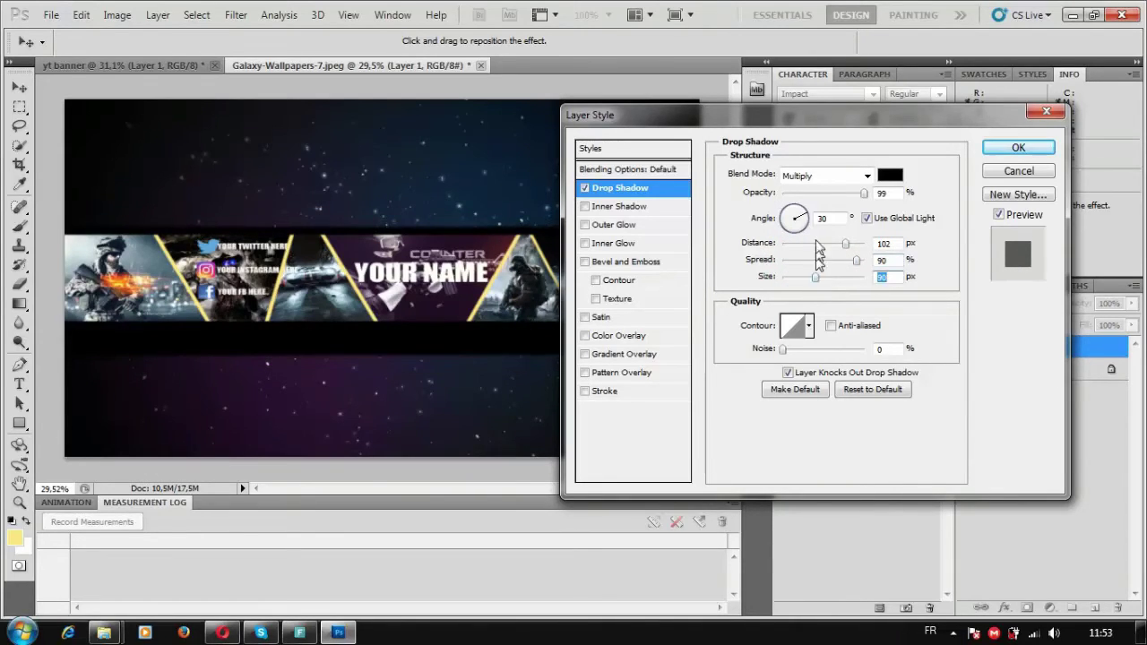
# - Try several blend modes for the shadow, settling on Normal
pyautogui.click(828, 177)
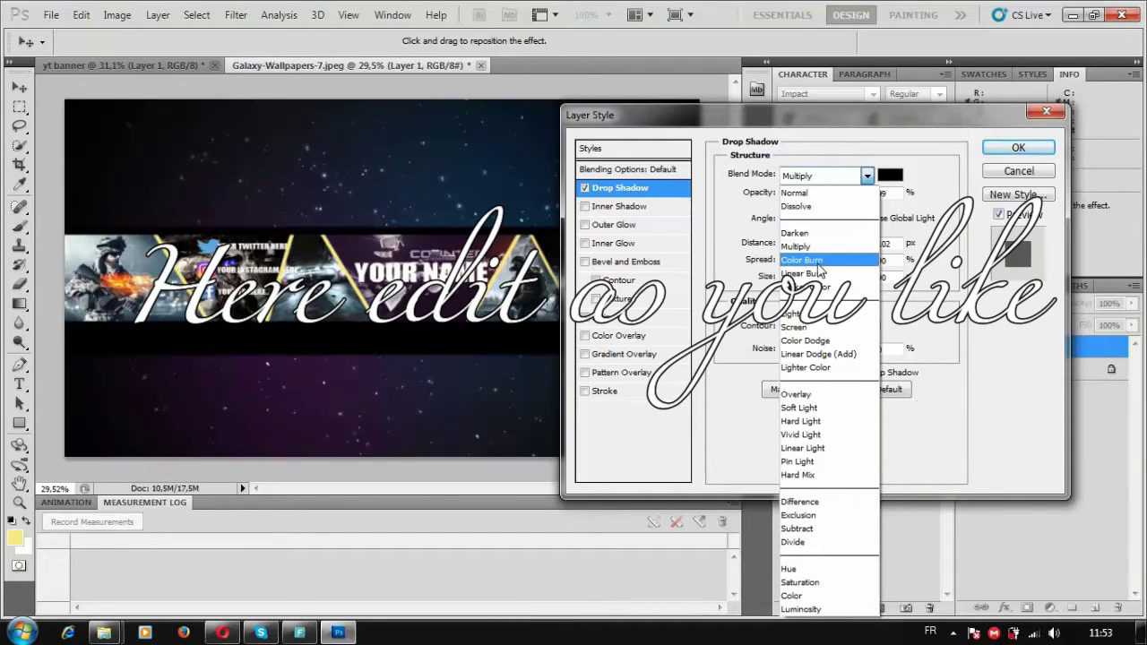
pyautogui.click(802, 313)
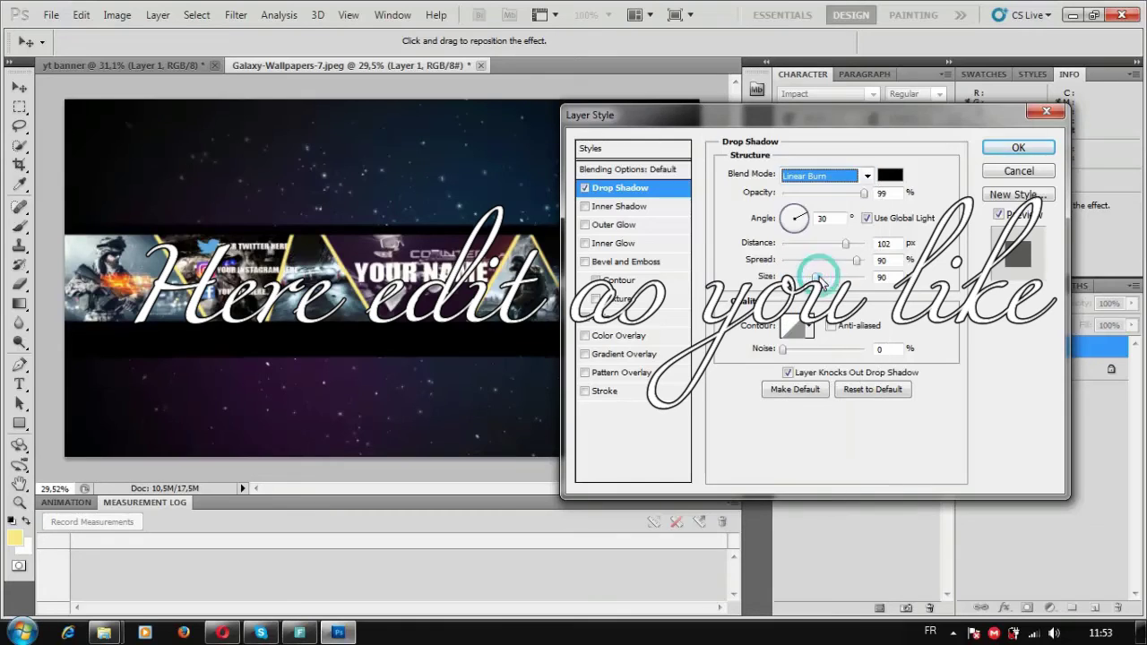
pyautogui.press('Down')
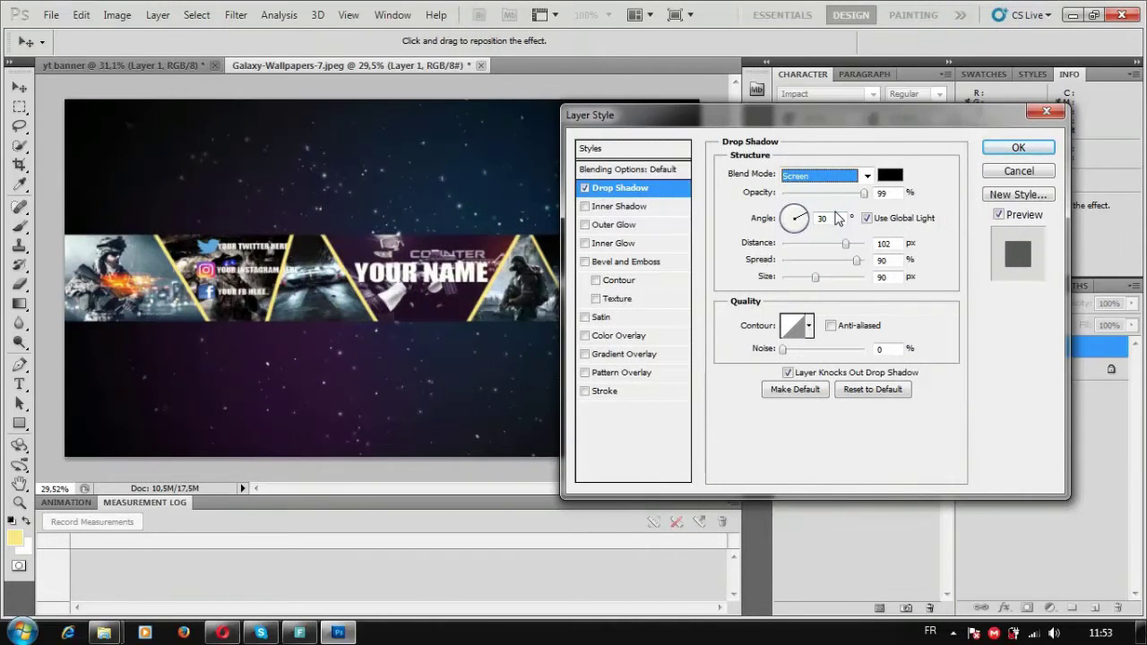
pyautogui.press('Down')
pyautogui.press('Down')
pyautogui.press('Down')
pyautogui.press('Down')
pyautogui.press('Down')
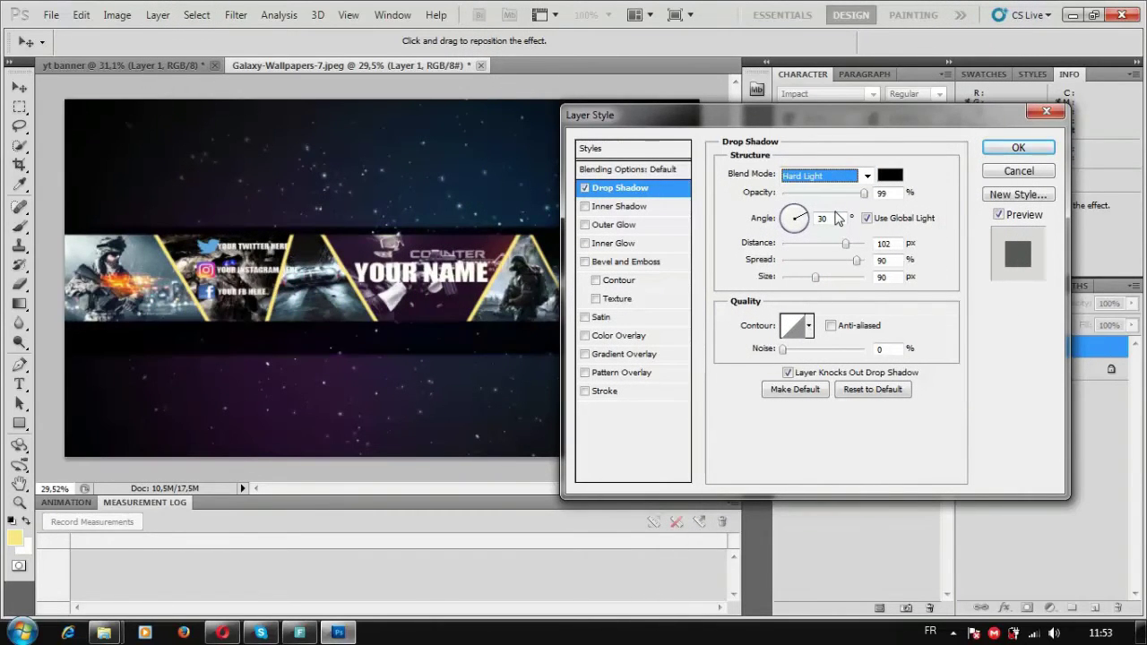
pyautogui.press('Down')
pyautogui.press('Down')
pyautogui.press('Down')
pyautogui.press('Down')
pyautogui.press('Down')
pyautogui.press('Down')
pyautogui.press('Down')
pyautogui.press('Down')
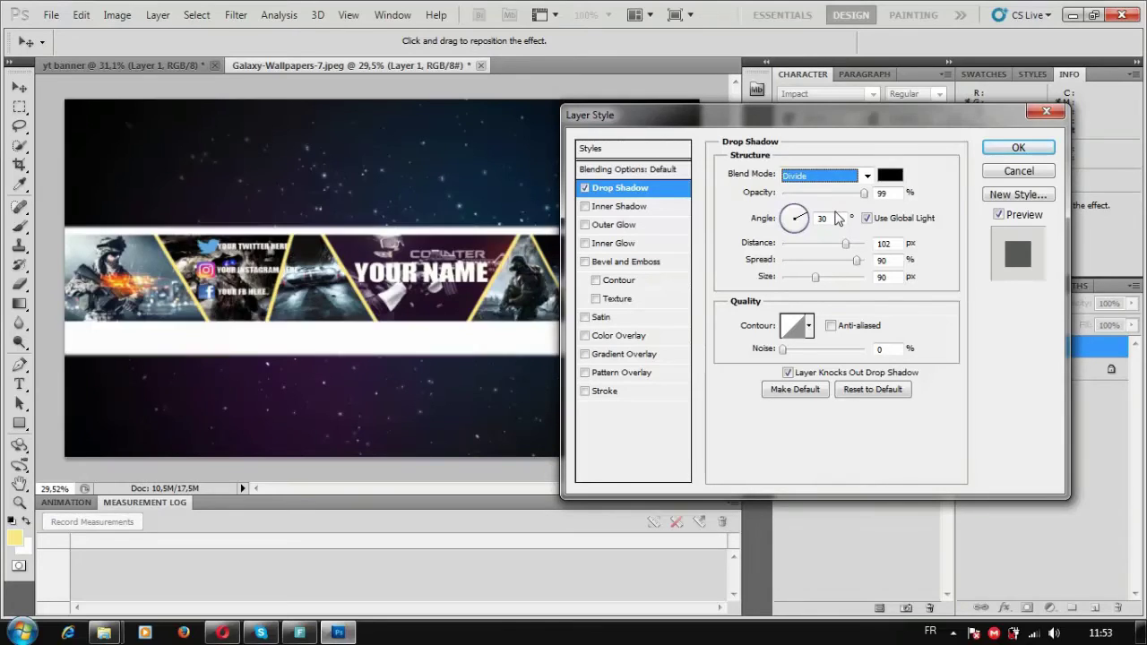
pyautogui.press('Down')
pyautogui.press('Down')
pyautogui.press('Down')
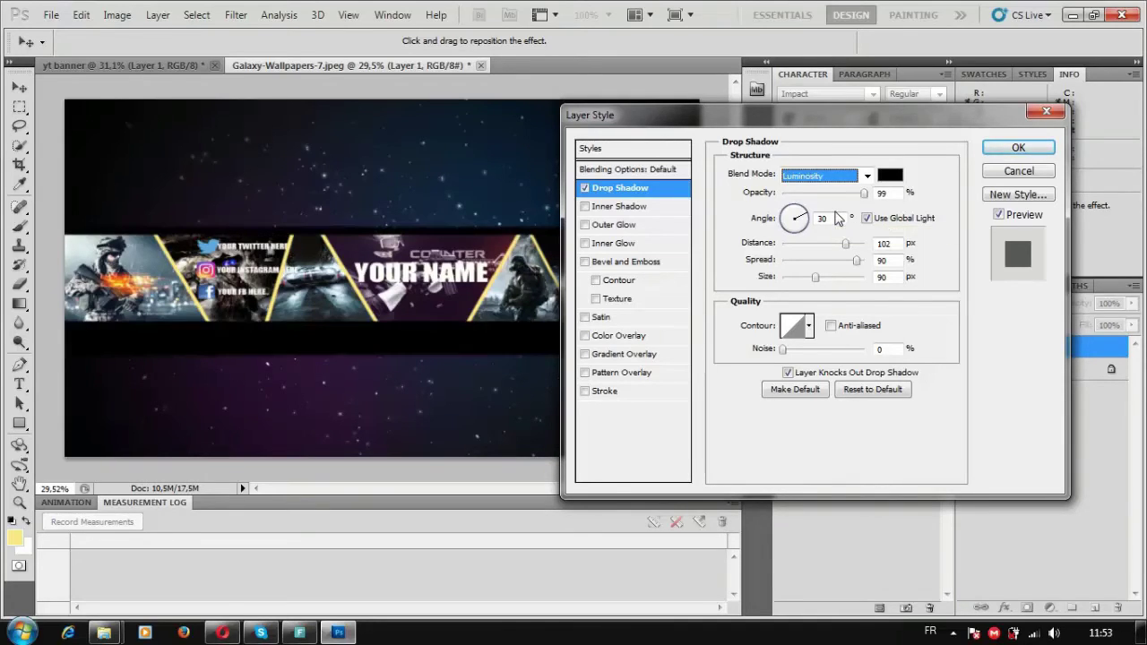
pyautogui.press('Up')
pyautogui.press('Up')
pyautogui.press('Up')
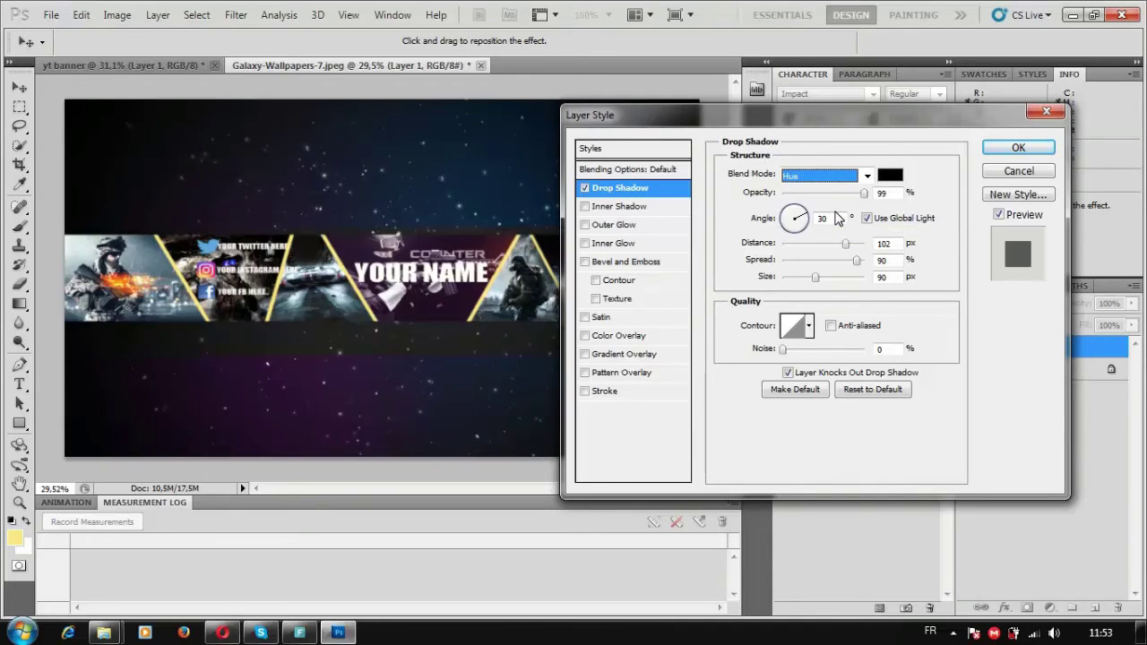
pyautogui.press('Up')
pyautogui.press('Up')
pyautogui.press('Up')
pyautogui.press('Up')
pyautogui.press('Up')
pyautogui.press('Up')
pyautogui.press('Up')
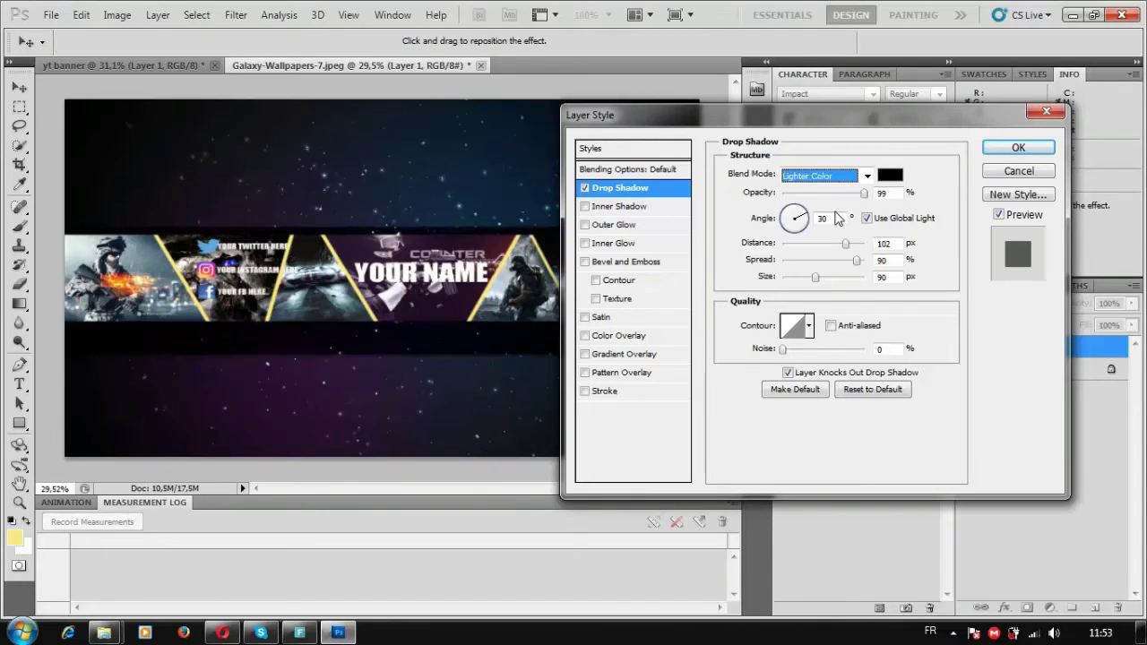
pyautogui.press('Up')
pyautogui.press('Up')
pyautogui.press('Up')
pyautogui.press('Up')
pyautogui.press('Up')
pyautogui.press('Up')
# - Finalize the shadow at about 71% opacity, distance 79, spread 49, size 90
pyautogui.moveTo(782, 348)
pyautogui.mouseDown()
pyautogui.moveTo(863, 348)
pyautogui.moveTo(771, 374)
pyautogui.mouseUp()
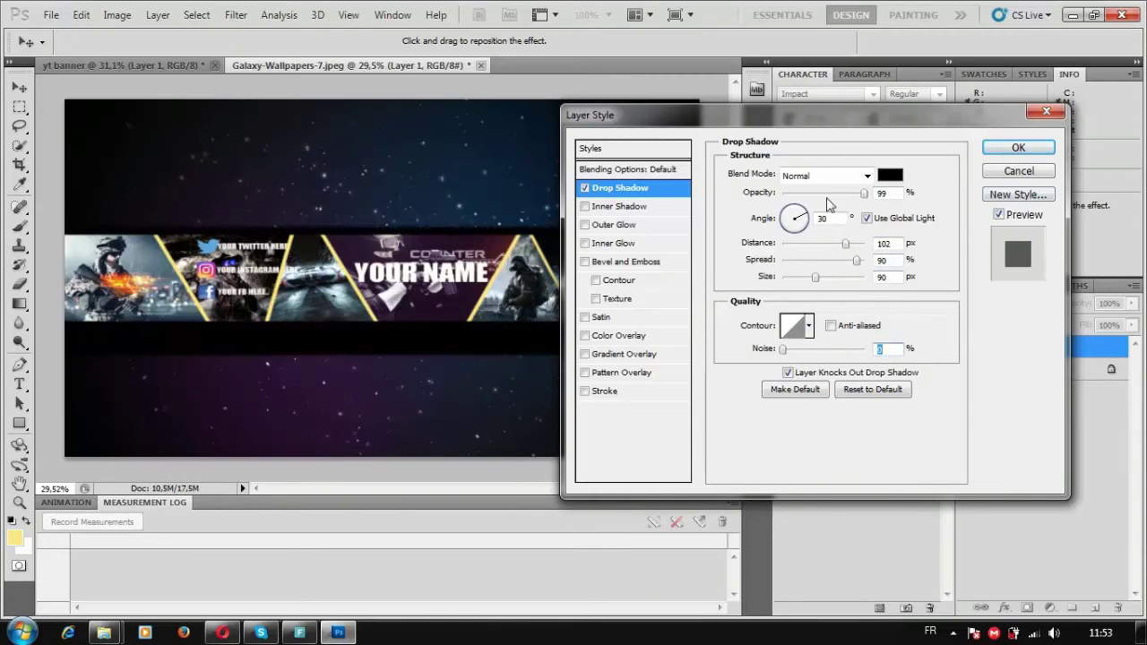
pyautogui.moveTo(828, 194); pyautogui.dragTo(811, 194)
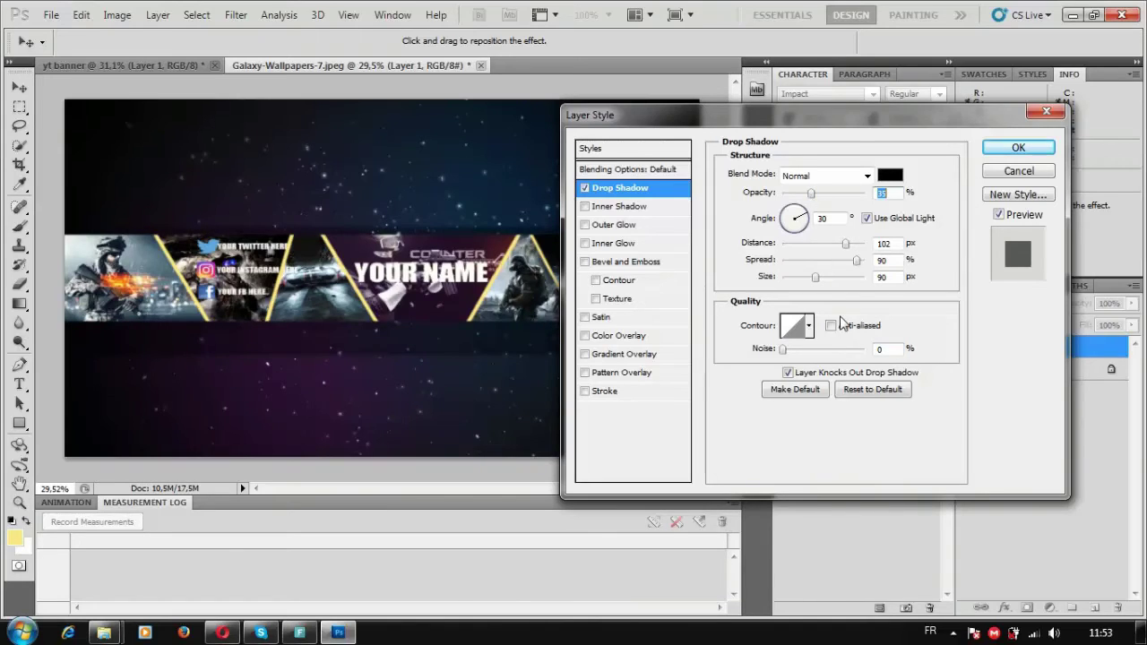
pyautogui.moveTo(845, 244)
pyautogui.mouseDown()
pyautogui.moveTo(786, 259)
pyautogui.moveTo(842, 262)
pyautogui.moveTo(837, 270)
pyautogui.moveTo(819, 270)
pyautogui.moveTo(853, 249)
pyautogui.moveTo(836, 244)
pyautogui.mouseUp()
pyautogui.moveTo(833, 198); pyautogui.dragTo(843, 201)
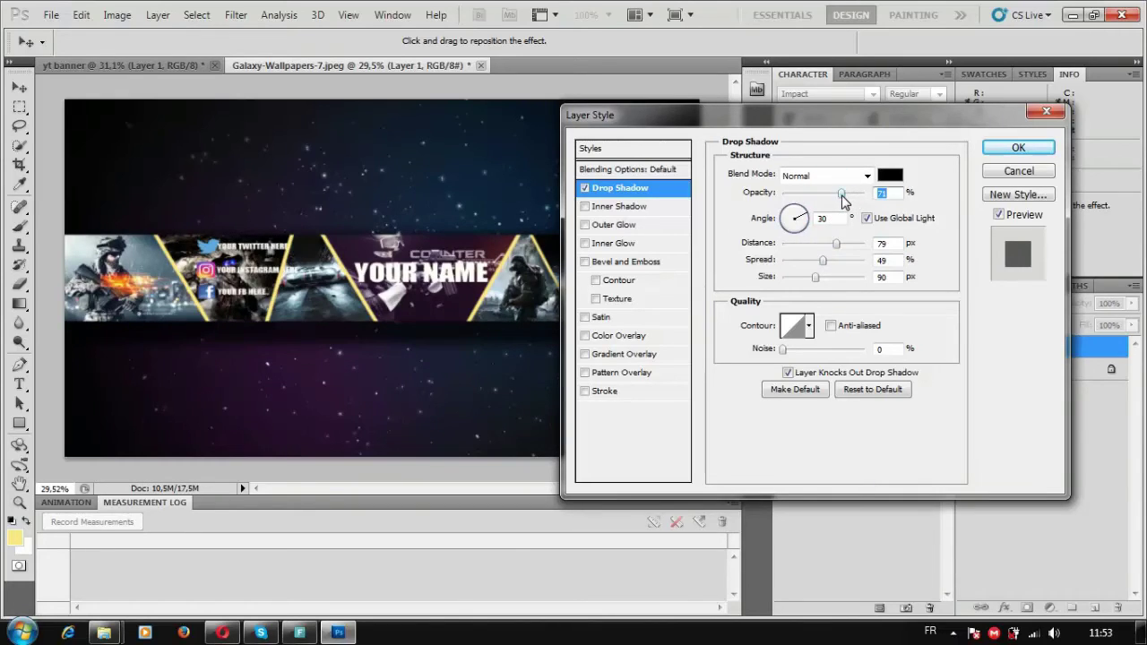
pyautogui.click(1011, 153)
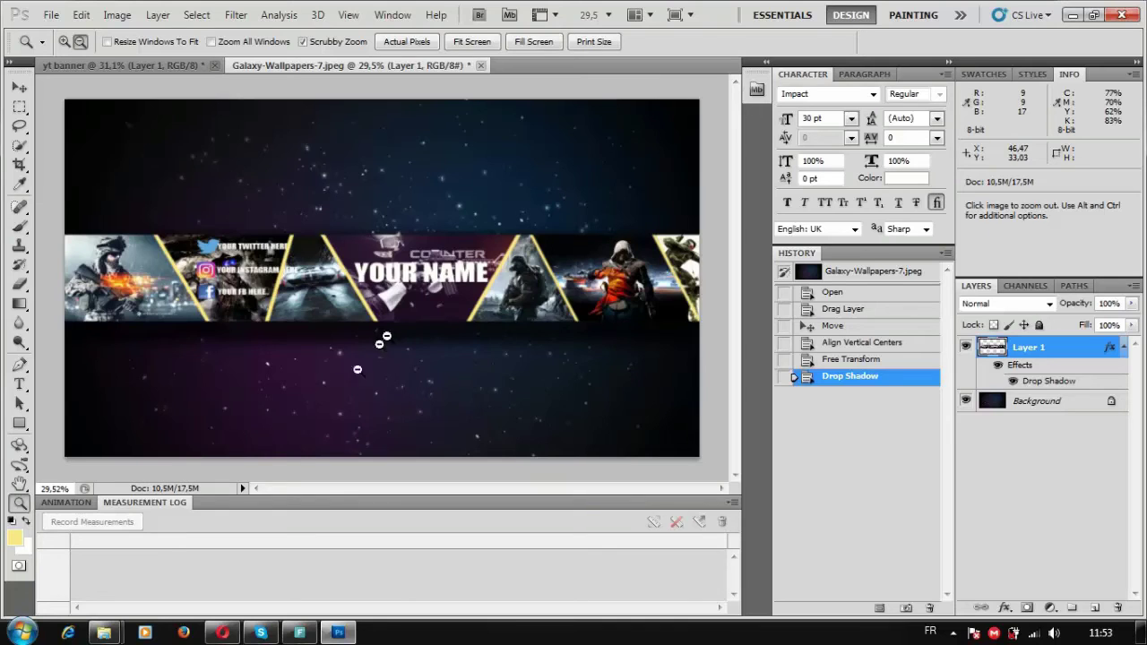
pyautogui.moveTo(105, 633)
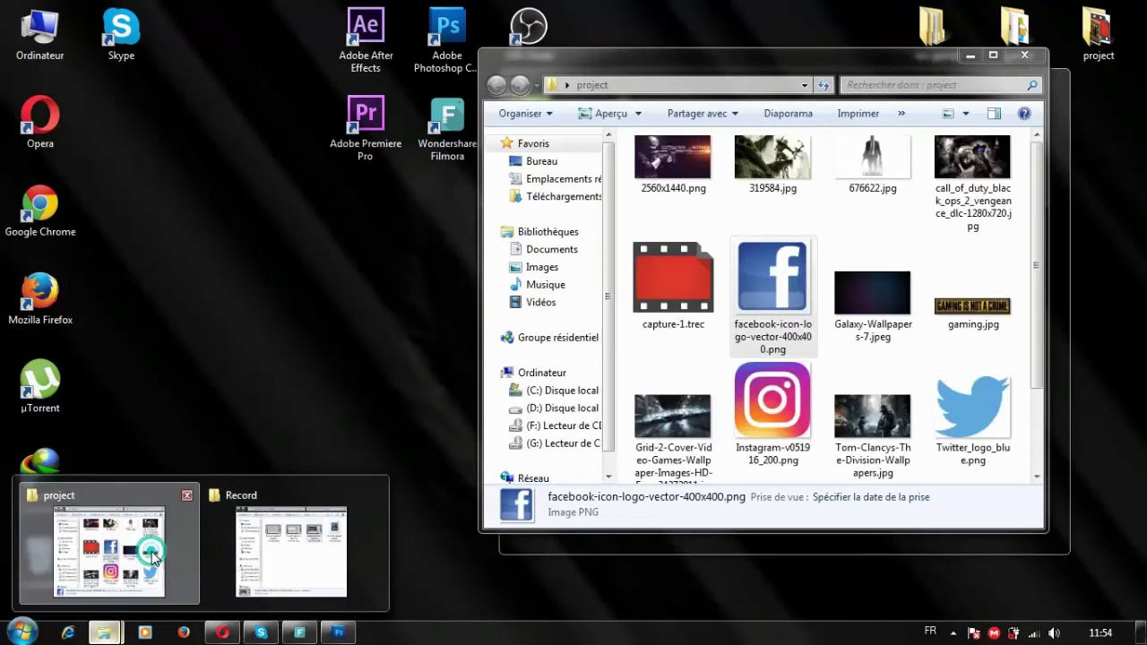
# - Drag gaming.jpg onto the canvas and position the badge below YOUR NAME
pyautogui.click(152, 557)
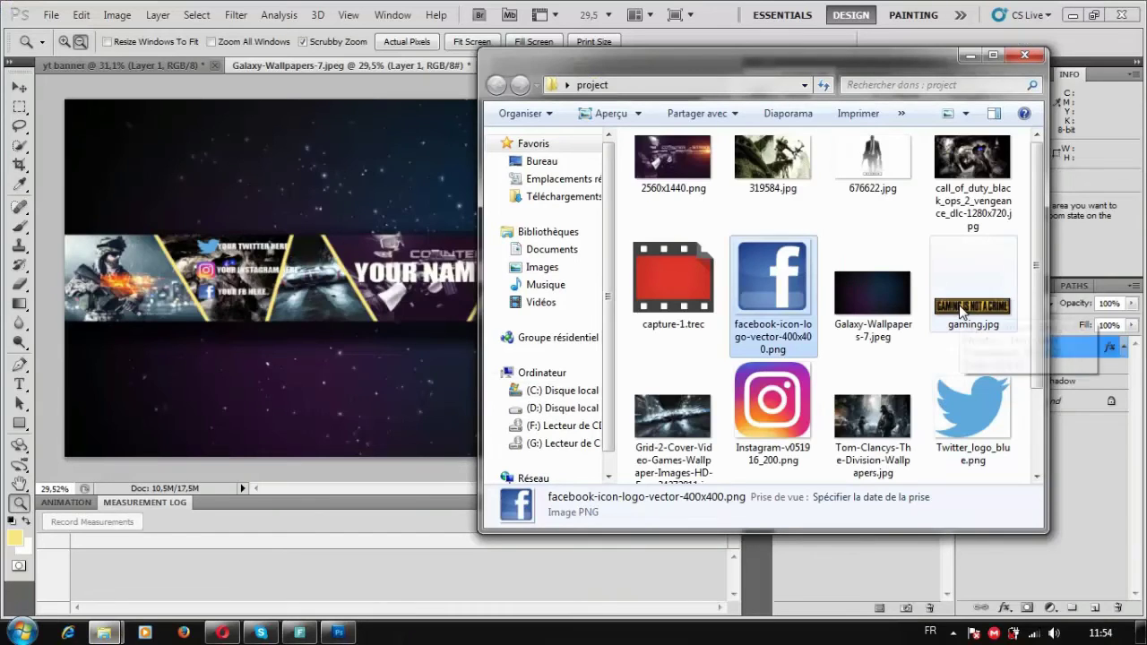
pyautogui.moveTo(962, 309); pyautogui.dragTo(366, 318)
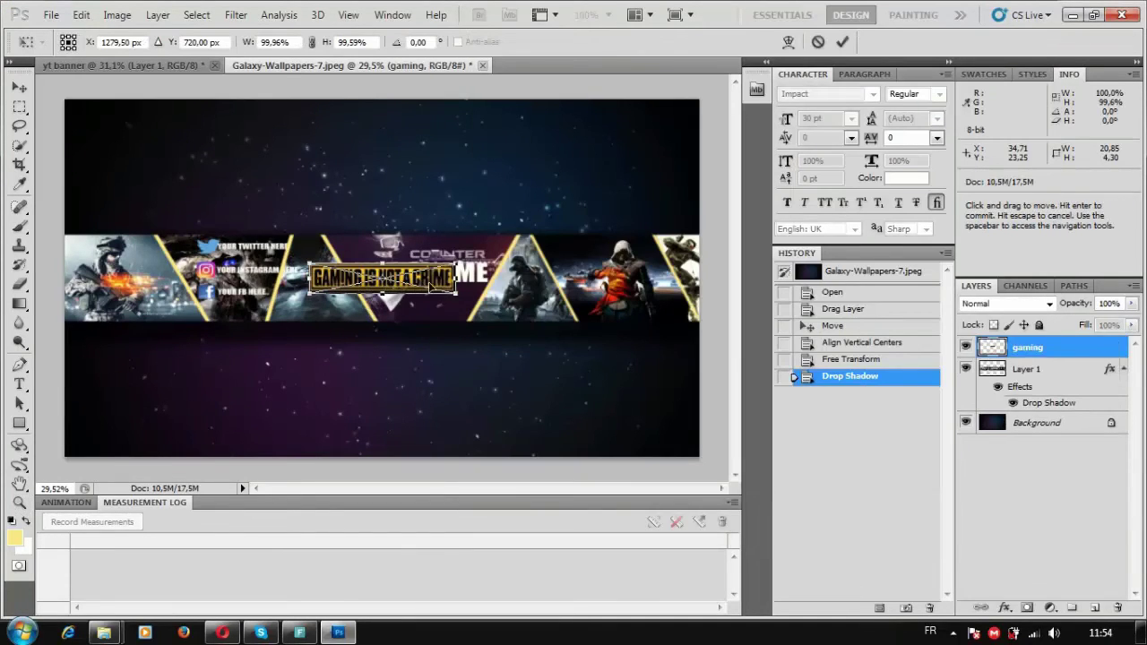
pyautogui.moveTo(432, 284)
pyautogui.mouseDown()
pyautogui.moveTo(460, 314)
pyautogui.moveTo(449, 314)
pyautogui.mouseUp()
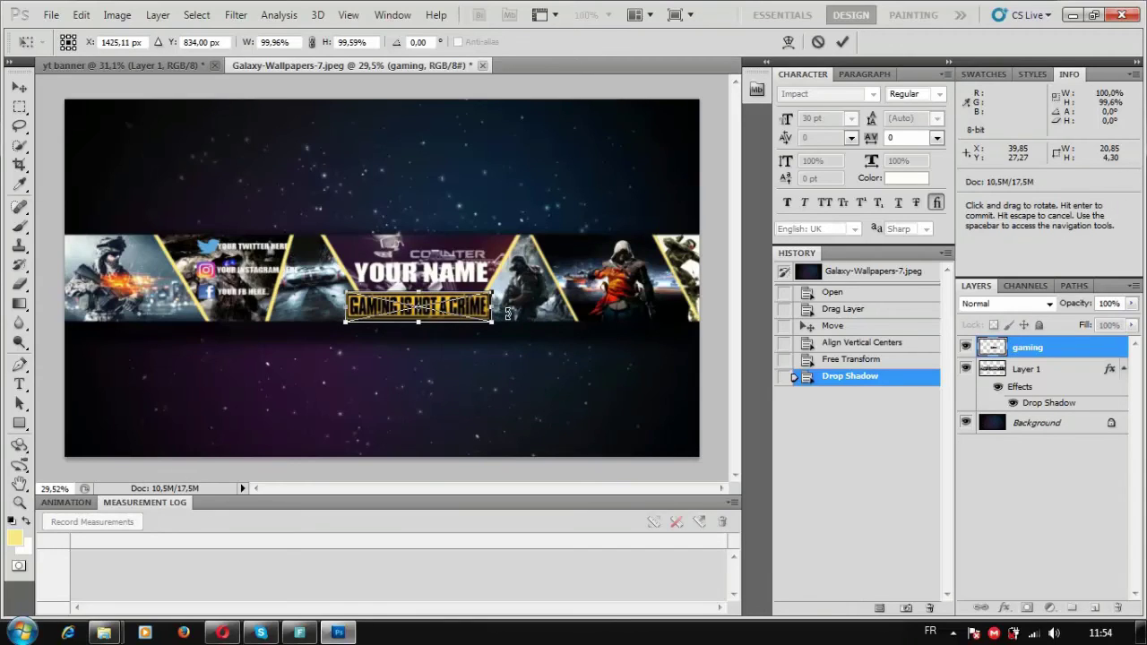
pyautogui.press('z')
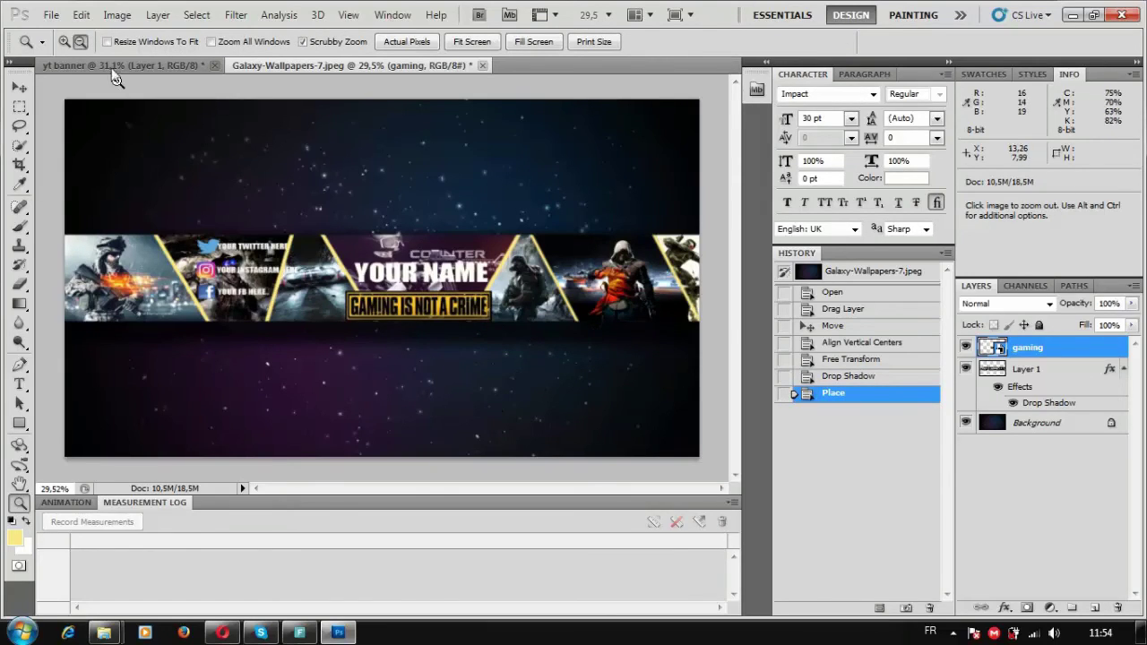
# - Save the banner as YT BANNER.png in PNG format, without interlacing
pyautogui.click(51, 15)
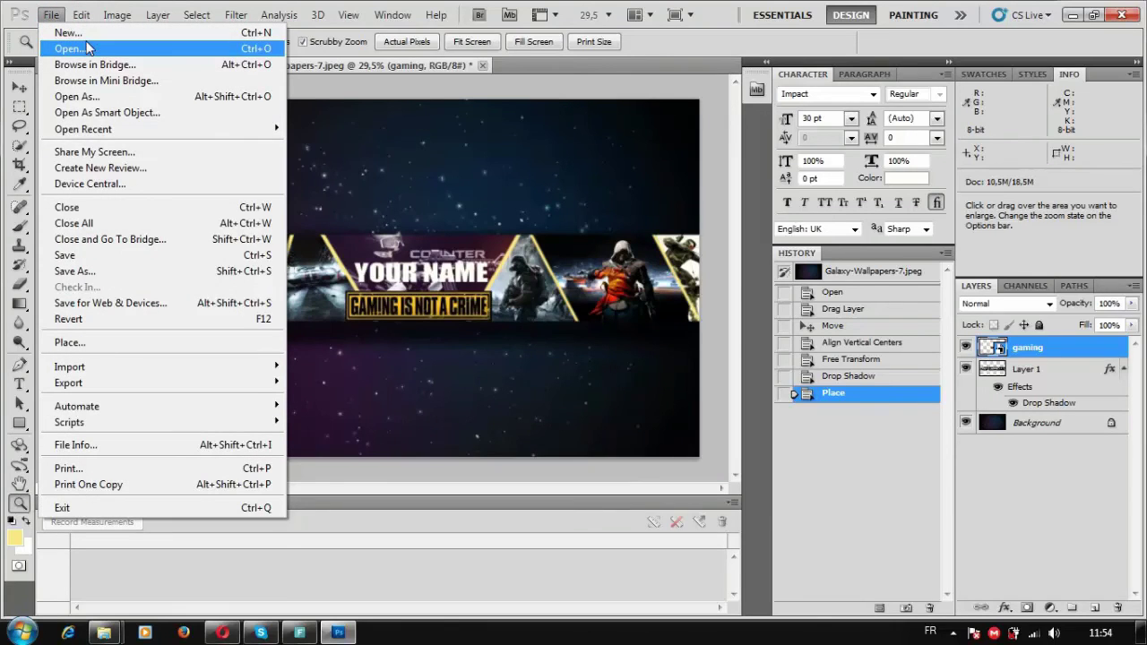
pyautogui.click(79, 278)
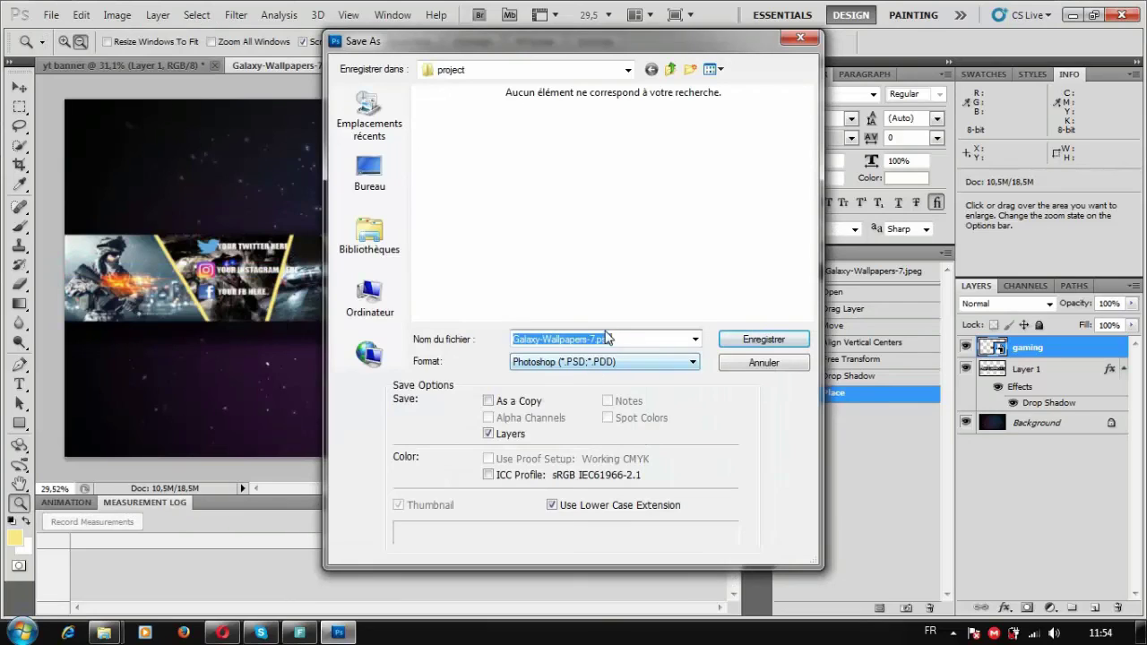
pyautogui.click(630, 339)
pyautogui.write('YT BANNER')
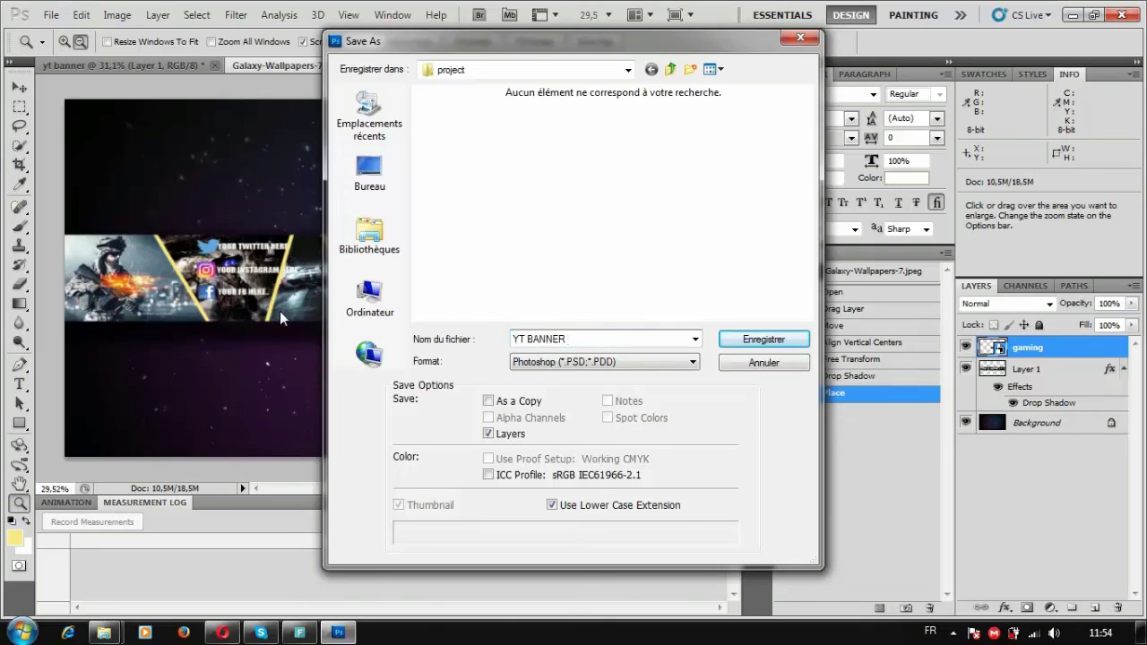
pyautogui.click(688, 362)
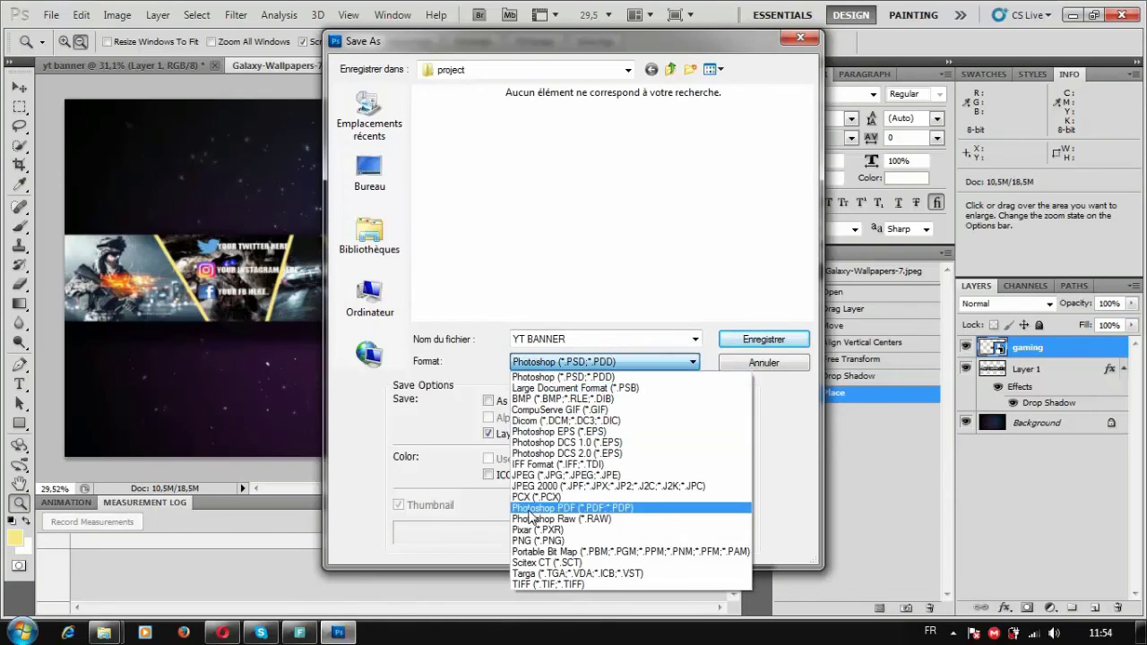
pyautogui.click(542, 540)
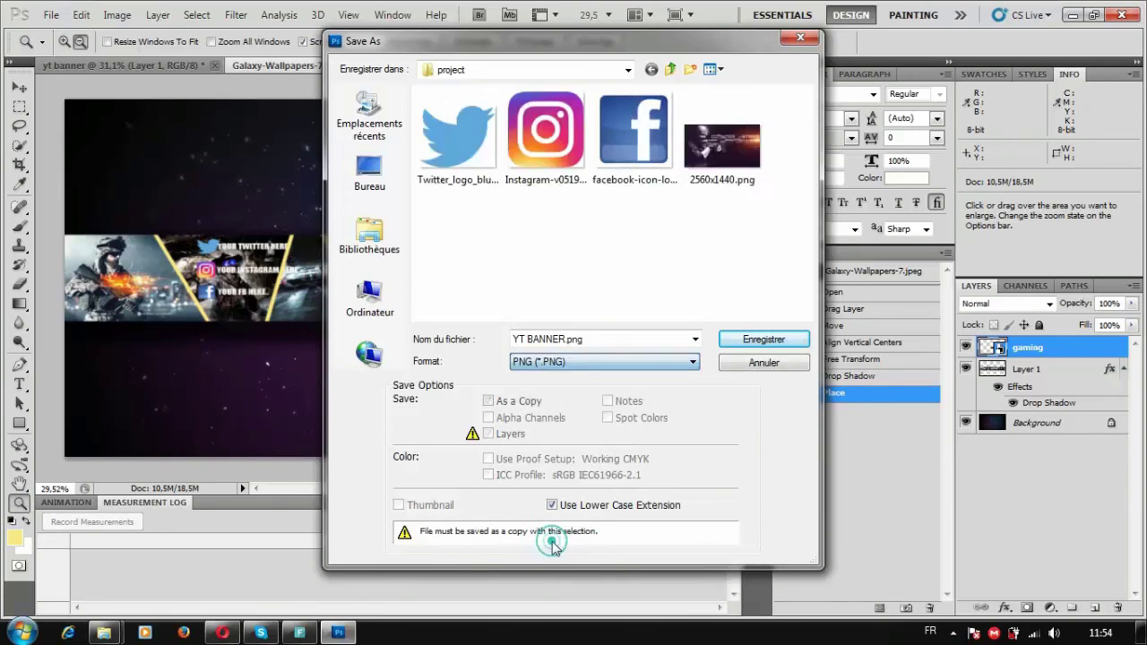
pyautogui.click(744, 338)
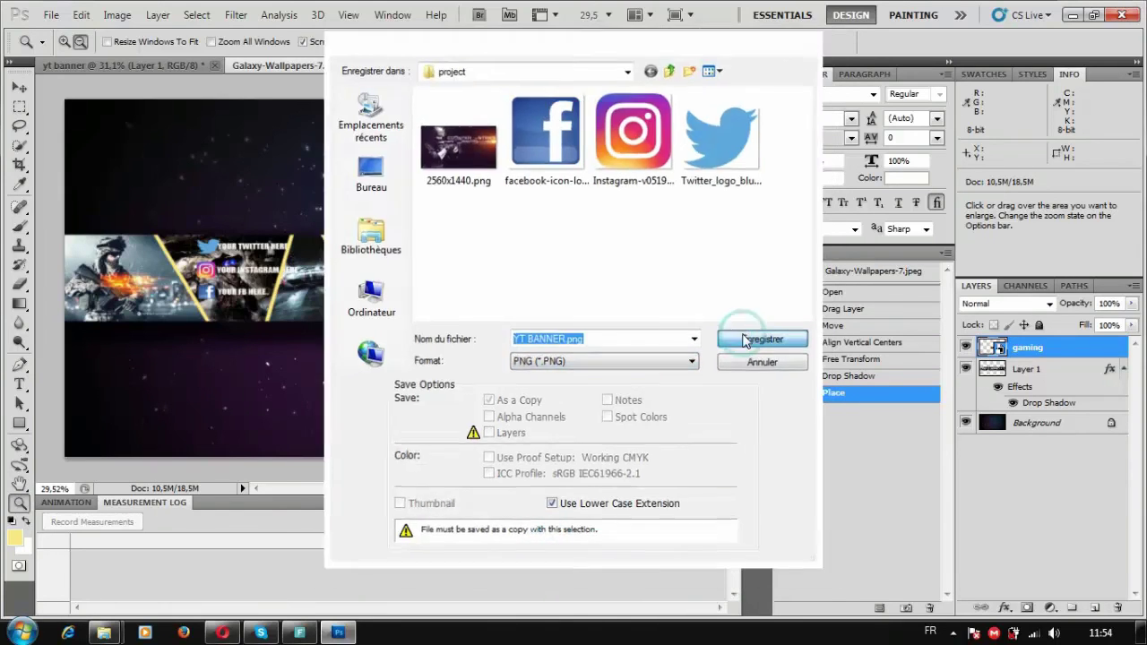
pyautogui.click(616, 213)
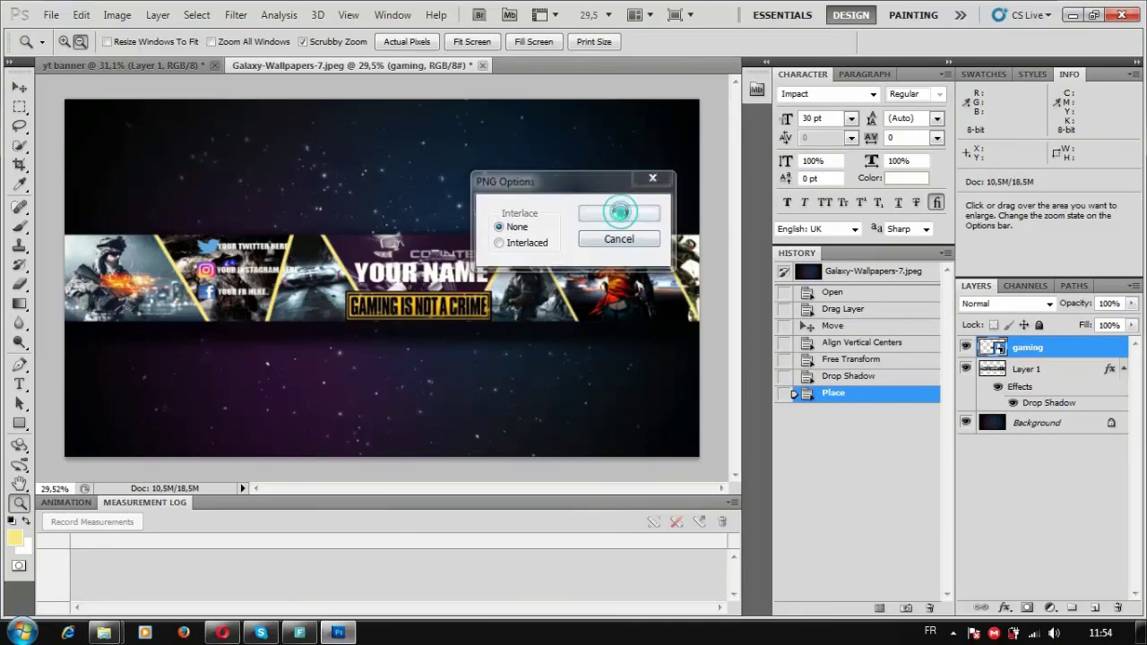